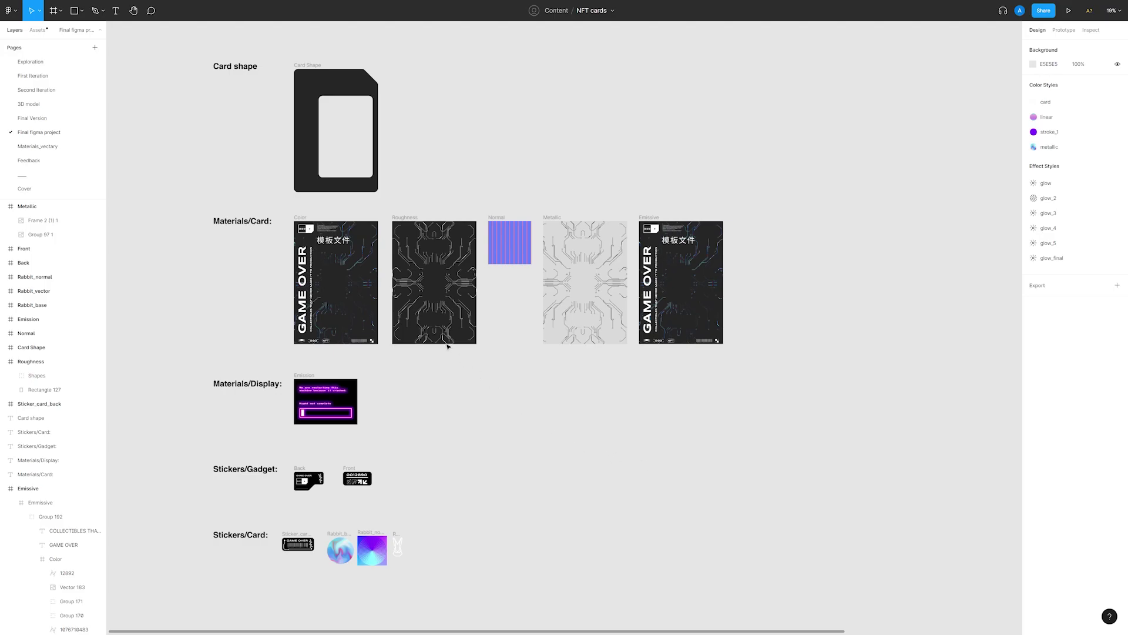
Export the Card Shape frame from Figma as an SVG file.
click(328, 188)
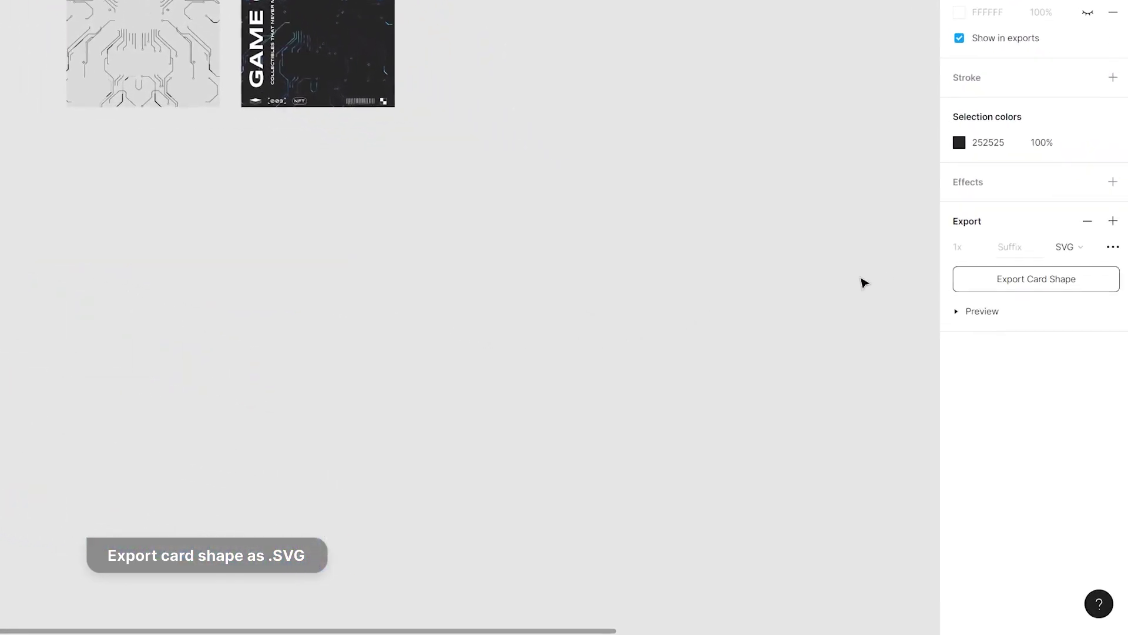
click(968, 251)
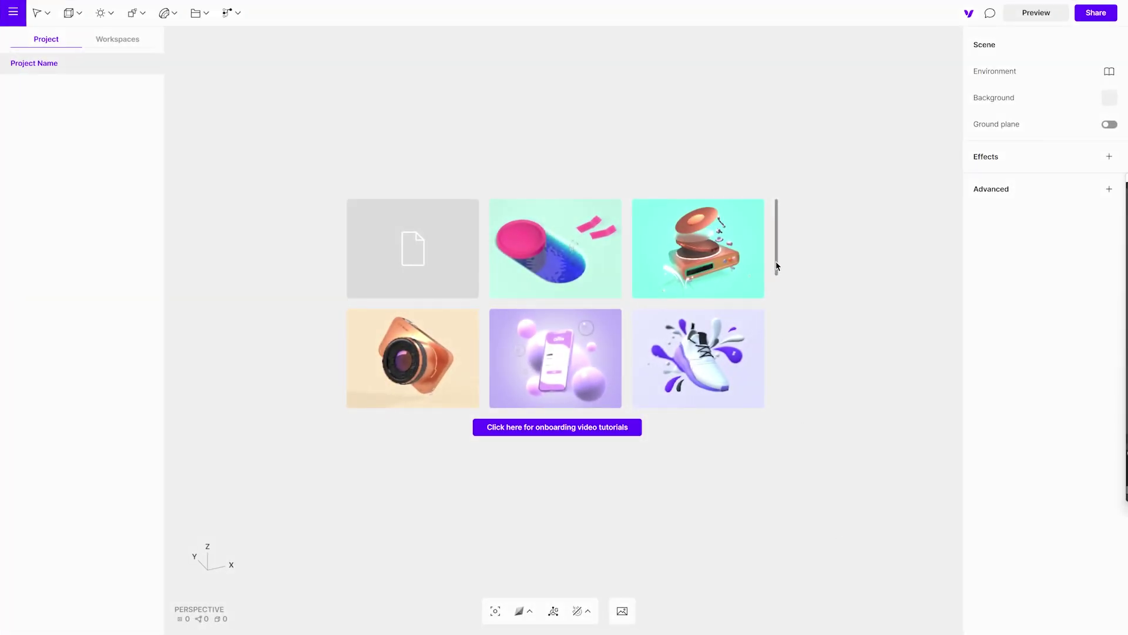
drag(776, 265, 779, 332)
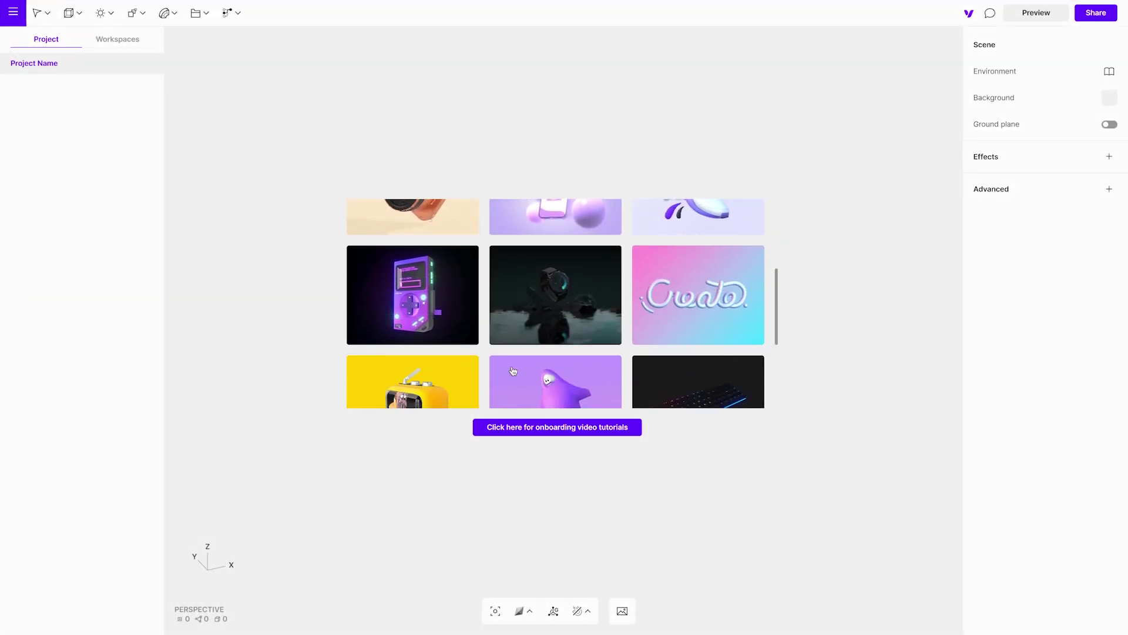
Start from the Game Over handheld console template, viewed from above.
click(419, 313)
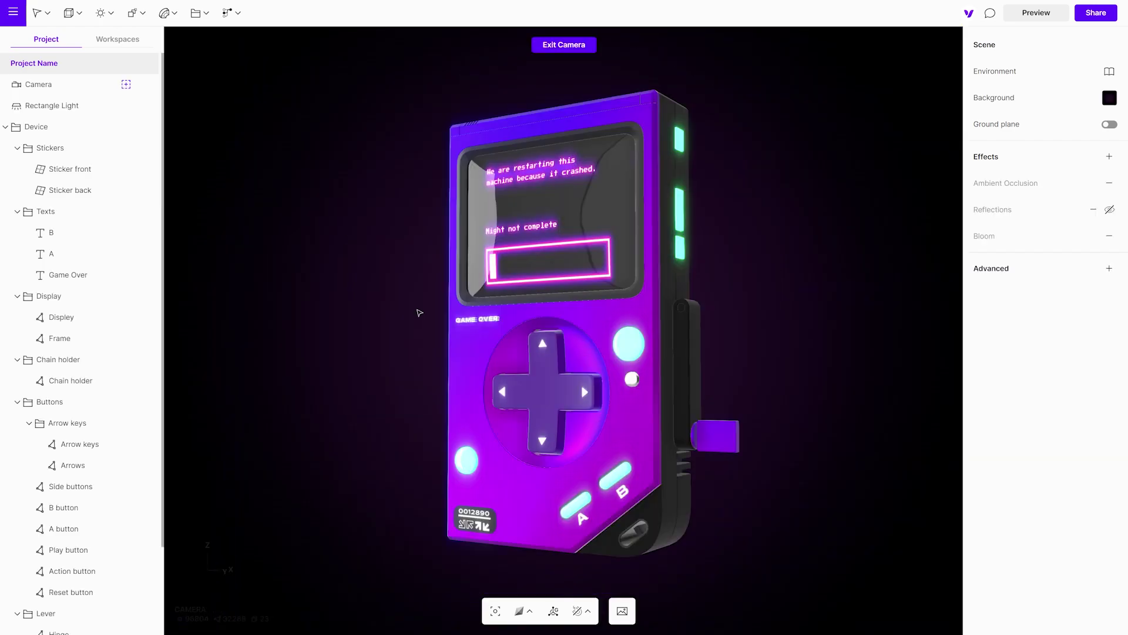
scroll(419, 313, down, 5)
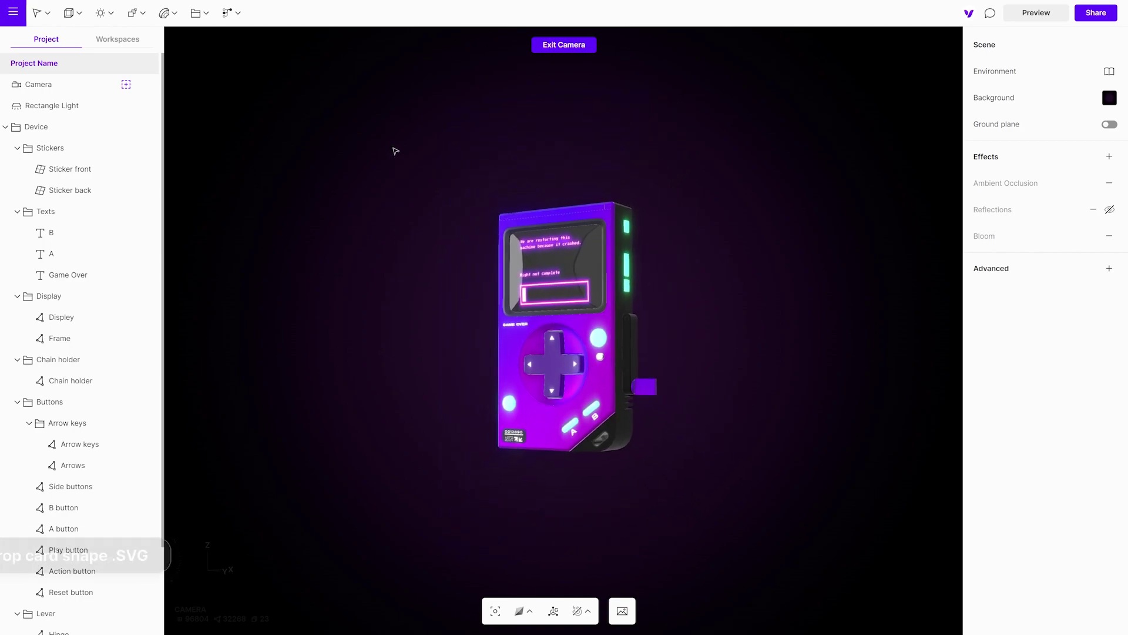
middle_drag(395, 150, 388, 353)
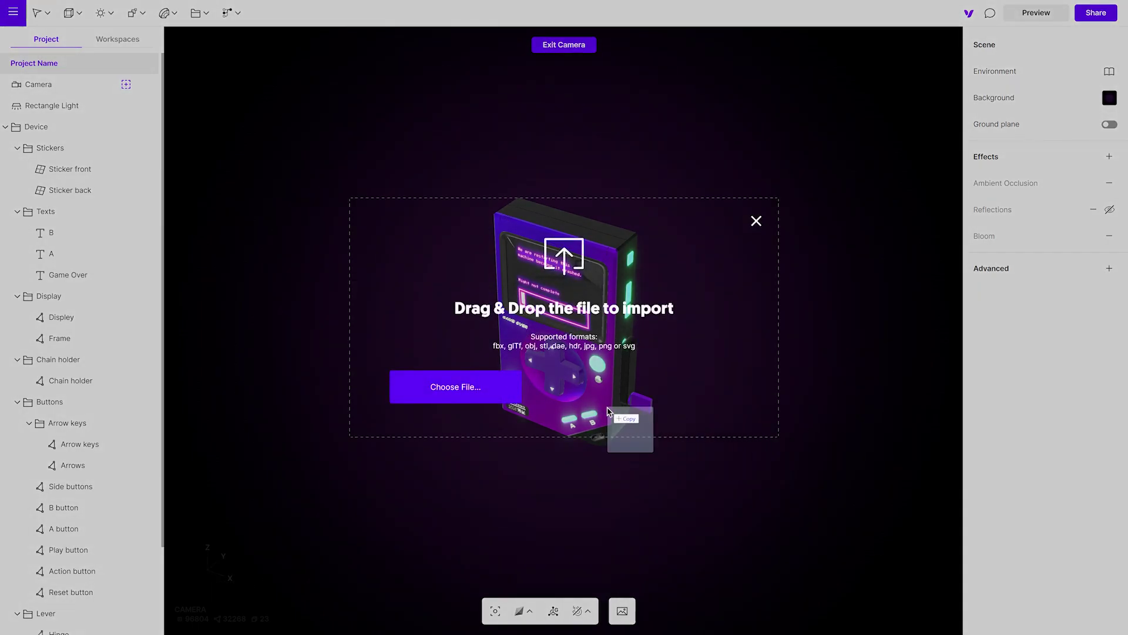
Import the card shape SVG, then scale and centre it around the console.
drag(829, 453, 617, 423)
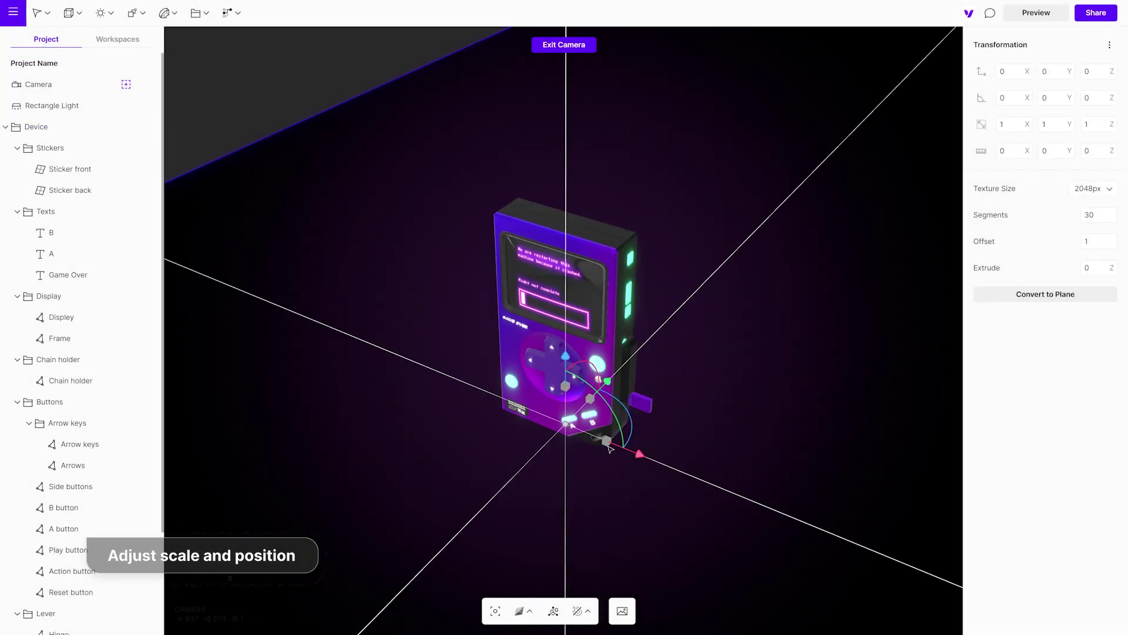
mouse_move(609, 444)
mouse_down()
mouse_move(564, 386)
mouse_move(585, 254)
mouse_up()
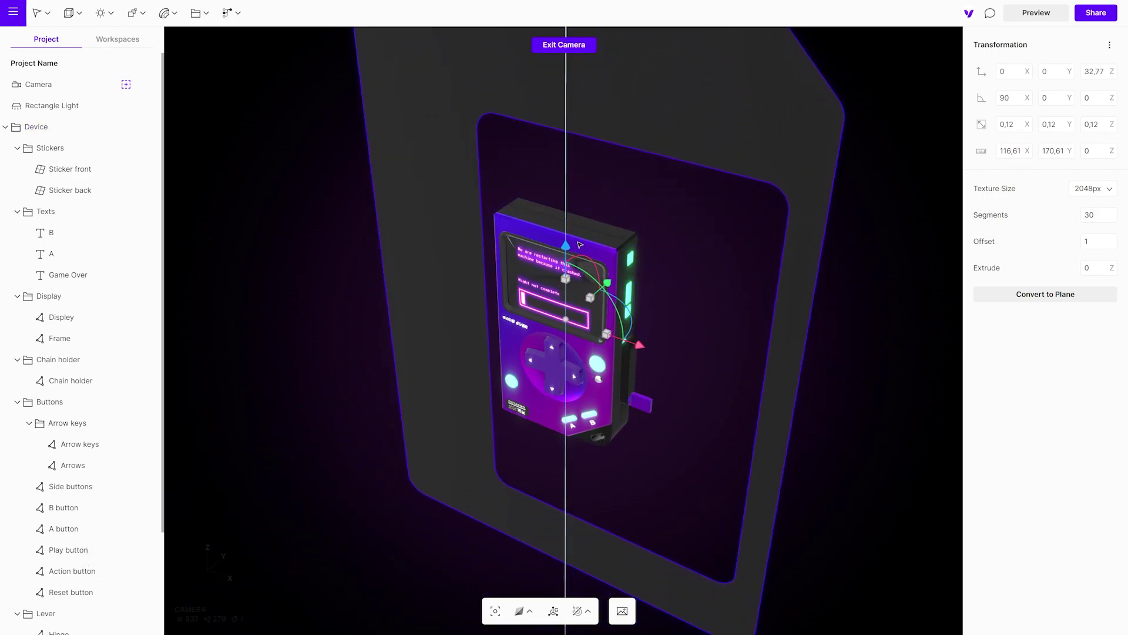
drag(639, 342, 596, 328)
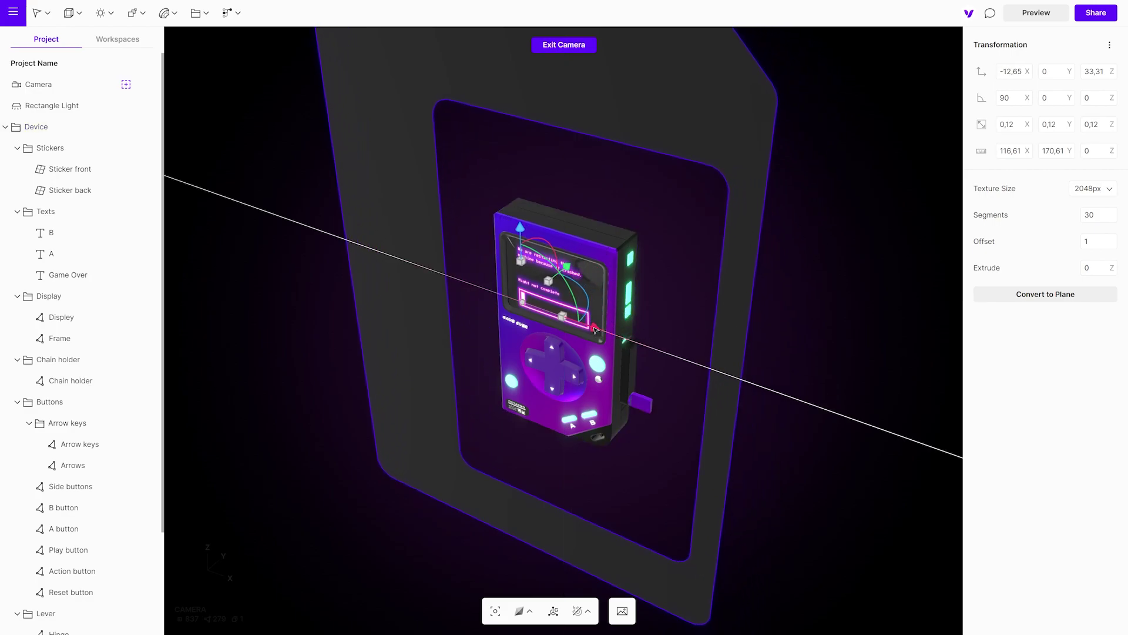
drag(531, 267, 530, 273)
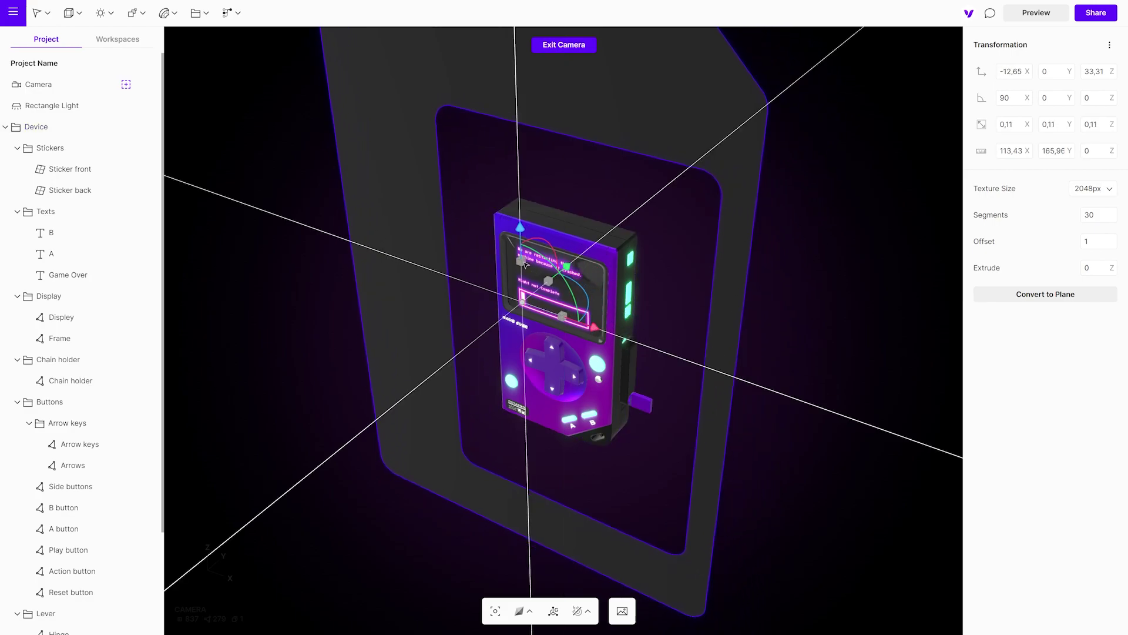
drag(596, 328, 609, 333)
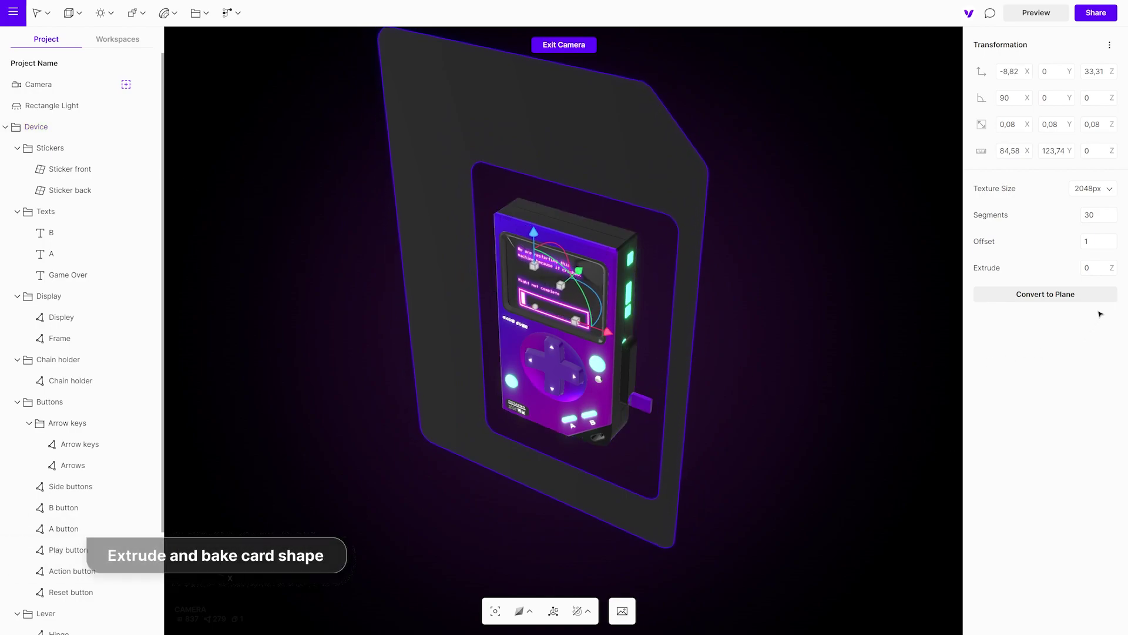
Extrude the card shape to 15.2, convert it to a plane and bake it into mesh.
drag(1112, 268, 1115, 274)
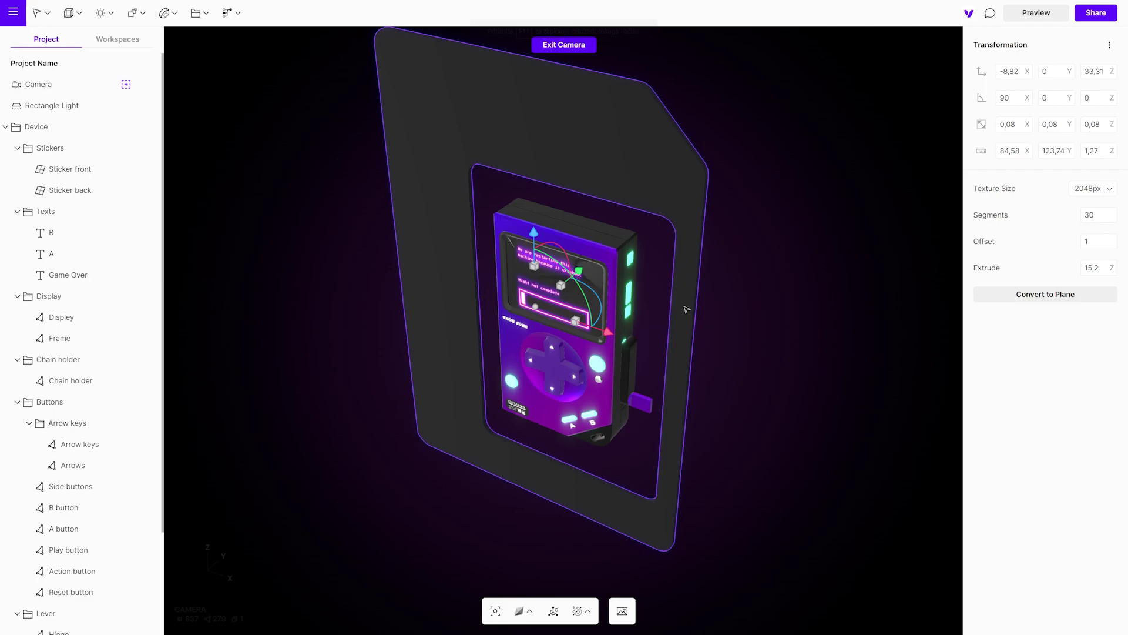
key(ctrl+shift+c)
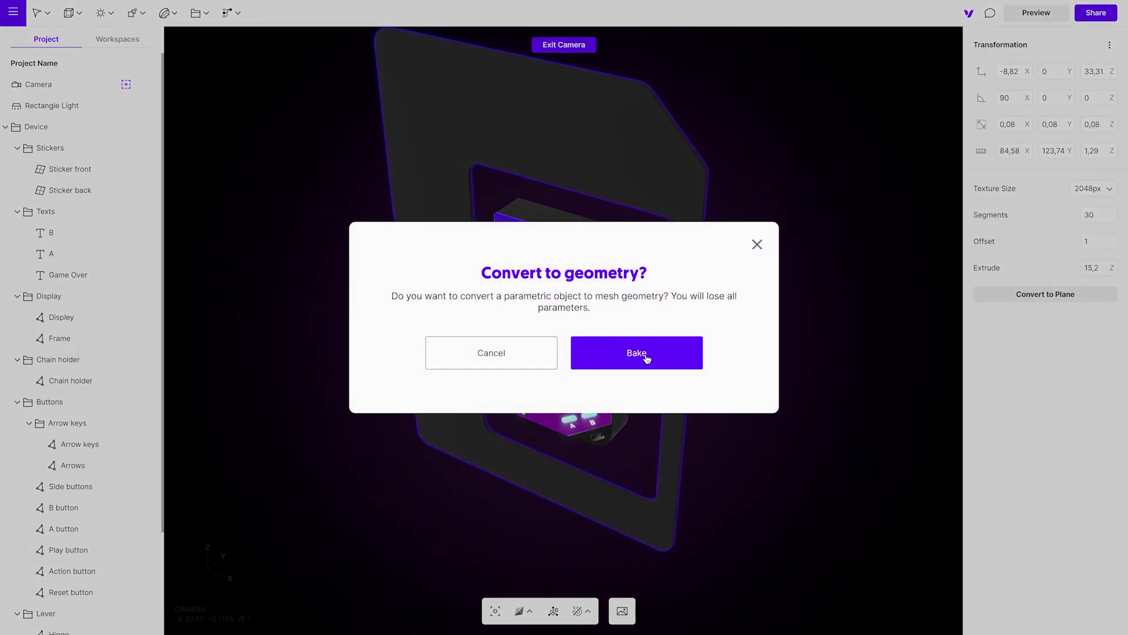
click(639, 356)
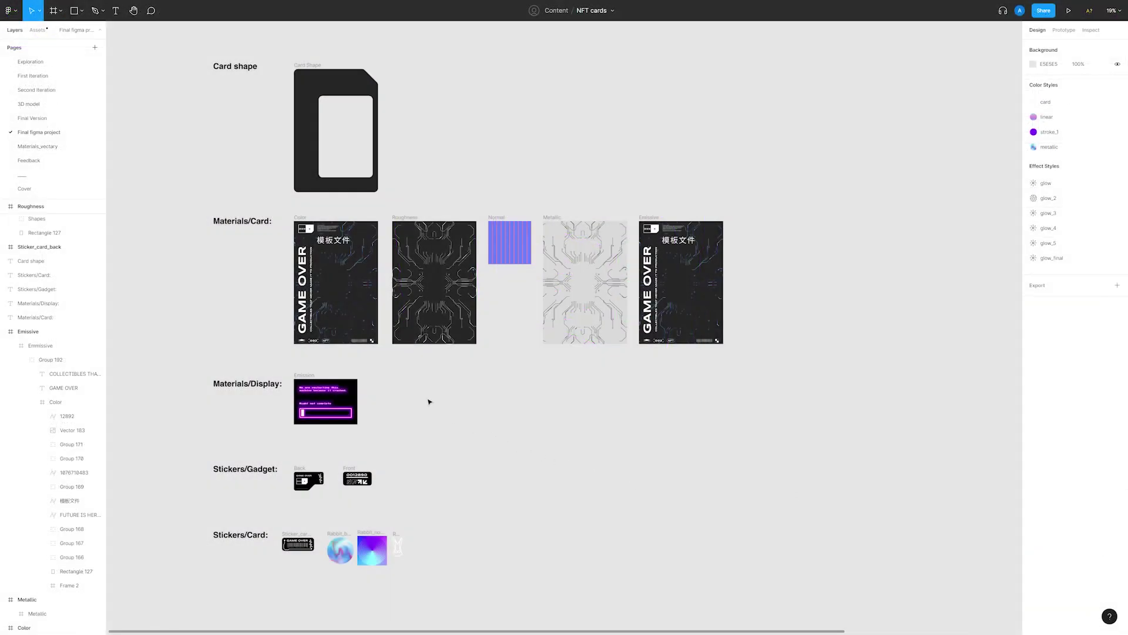
Copy a link to the Color frame from Figma's right-click menu.
click(364, 317)
right_click(364, 317)
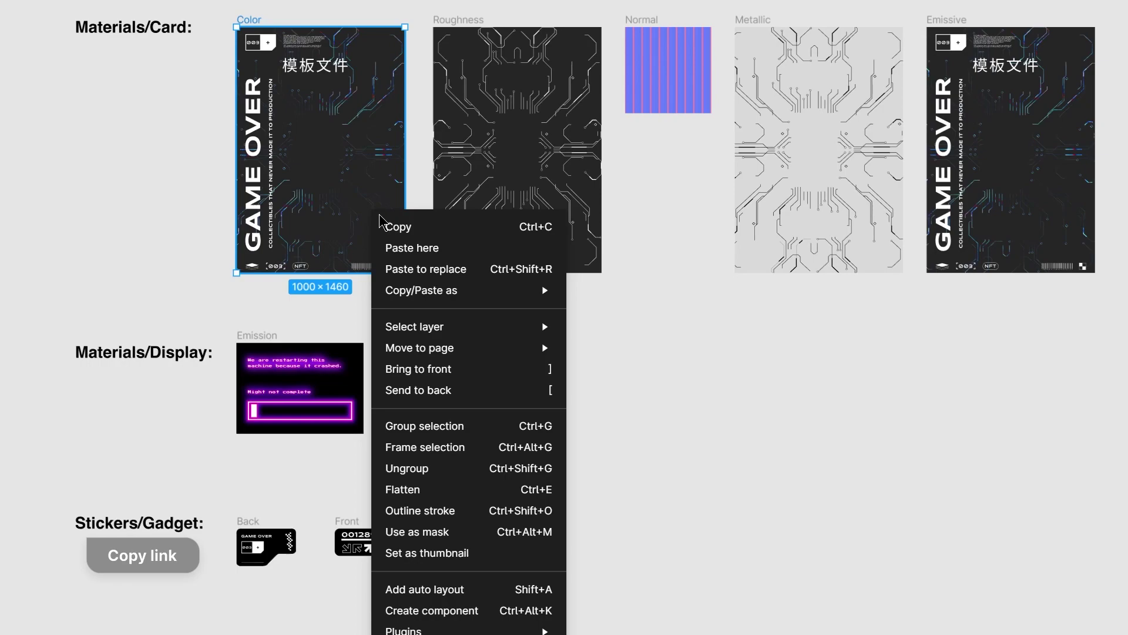
mouse_move(421, 290)
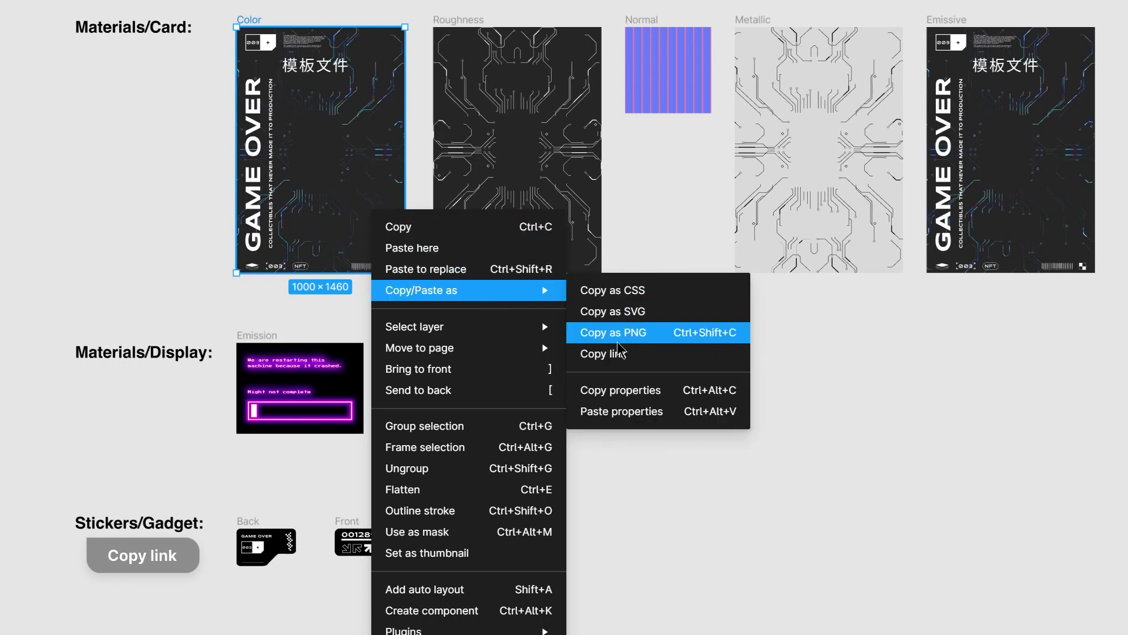
click(608, 354)
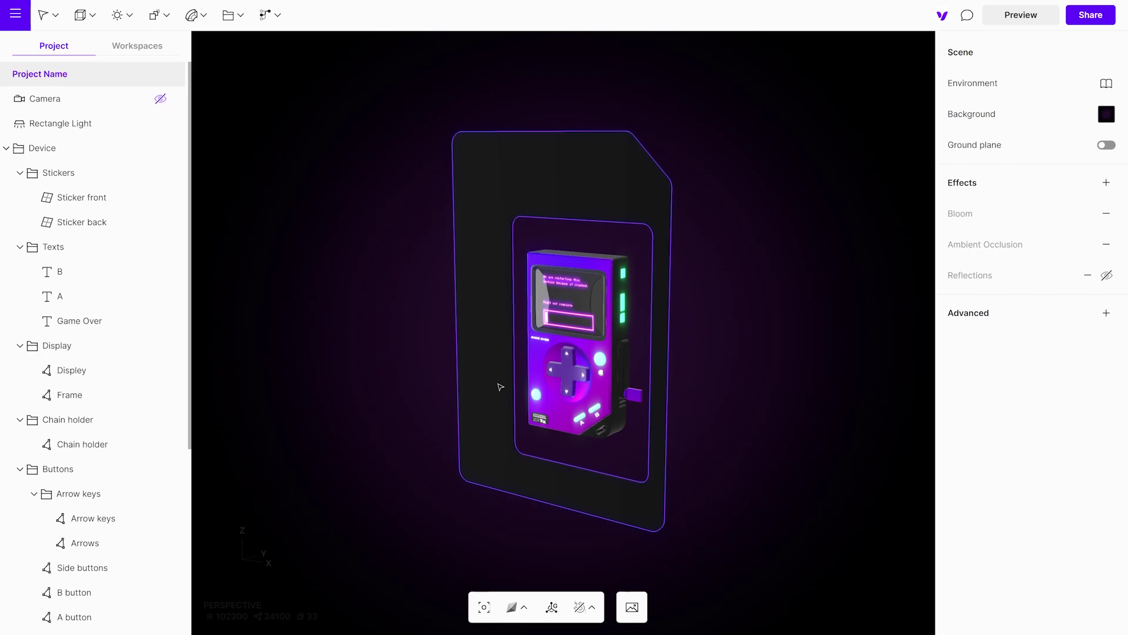
Set the card's Color to Figma Frame using the pasted Color frame link.
click(499, 387)
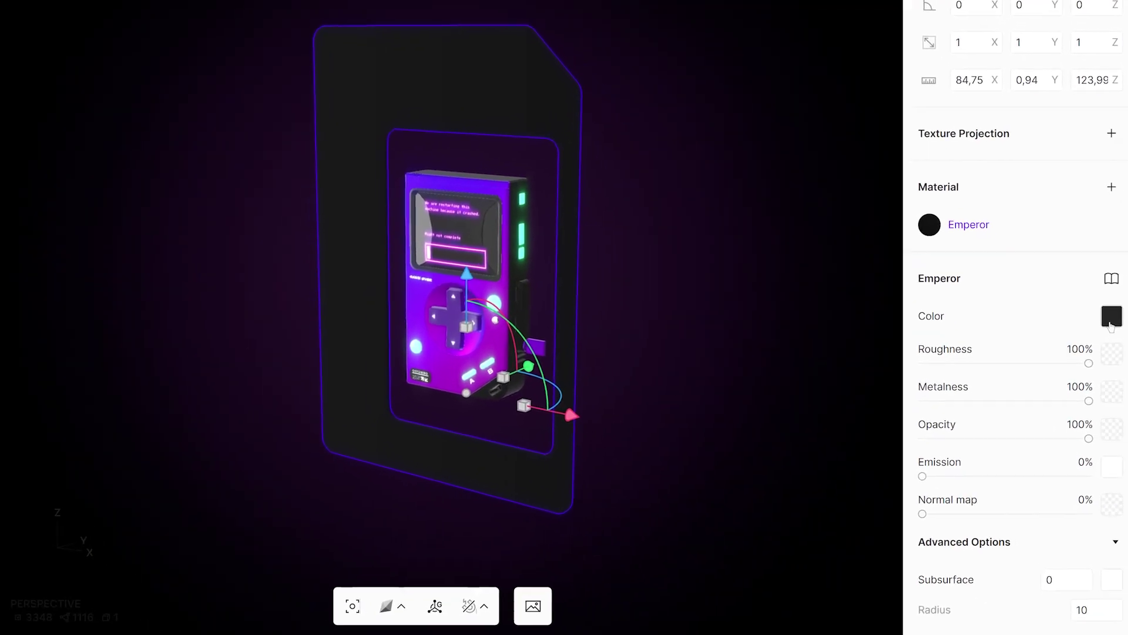
click(1101, 314)
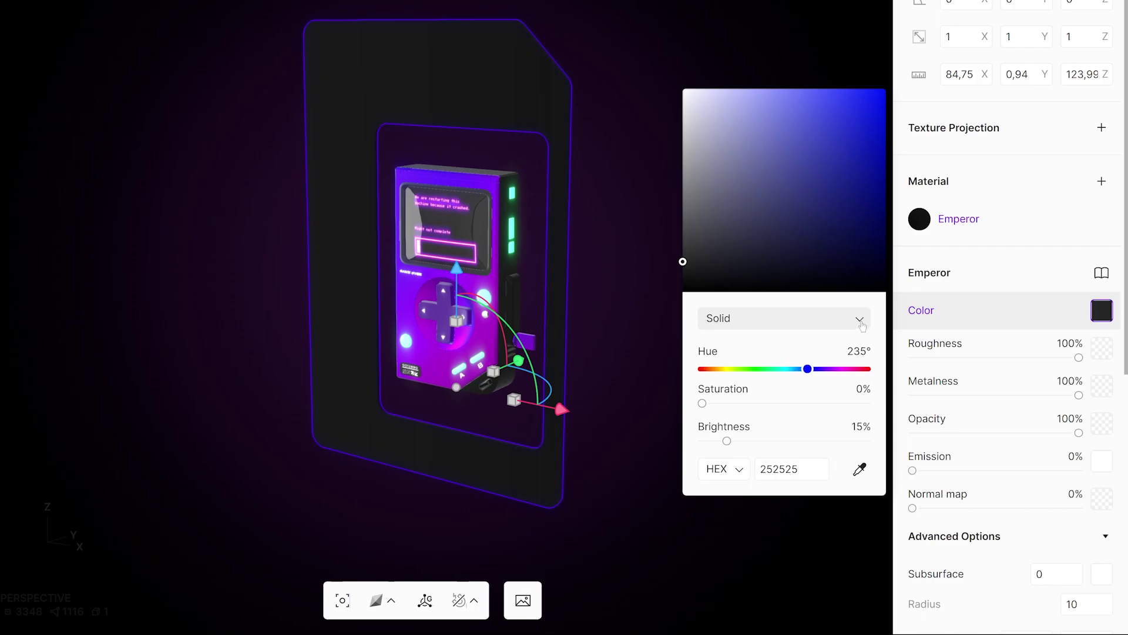
click(860, 318)
click(822, 431)
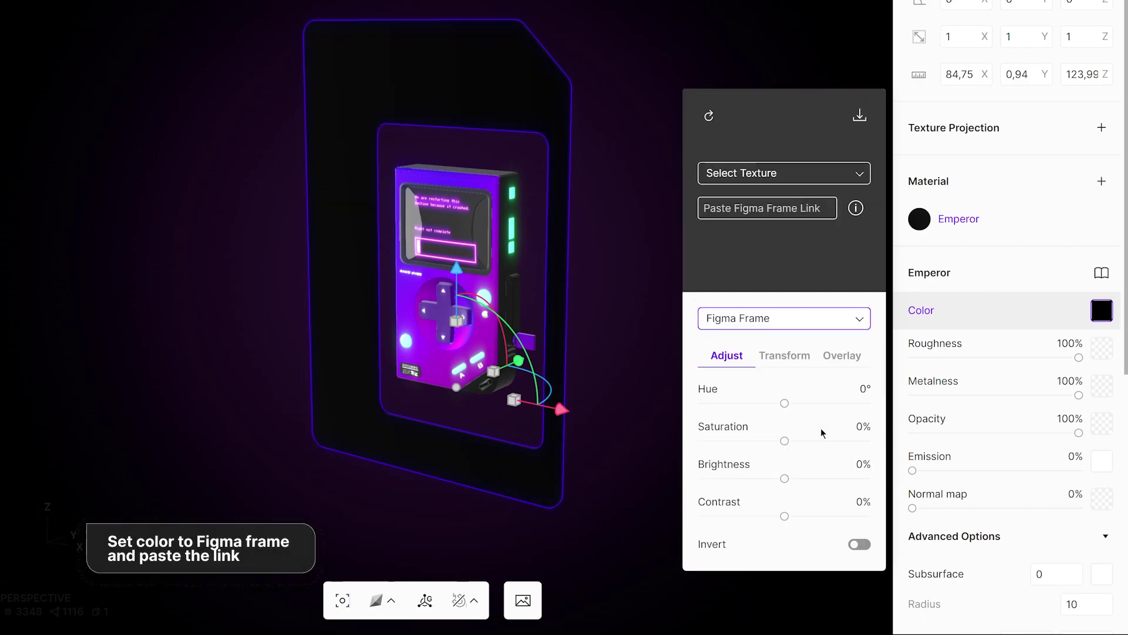
click(736, 209)
key(ctrl+v)
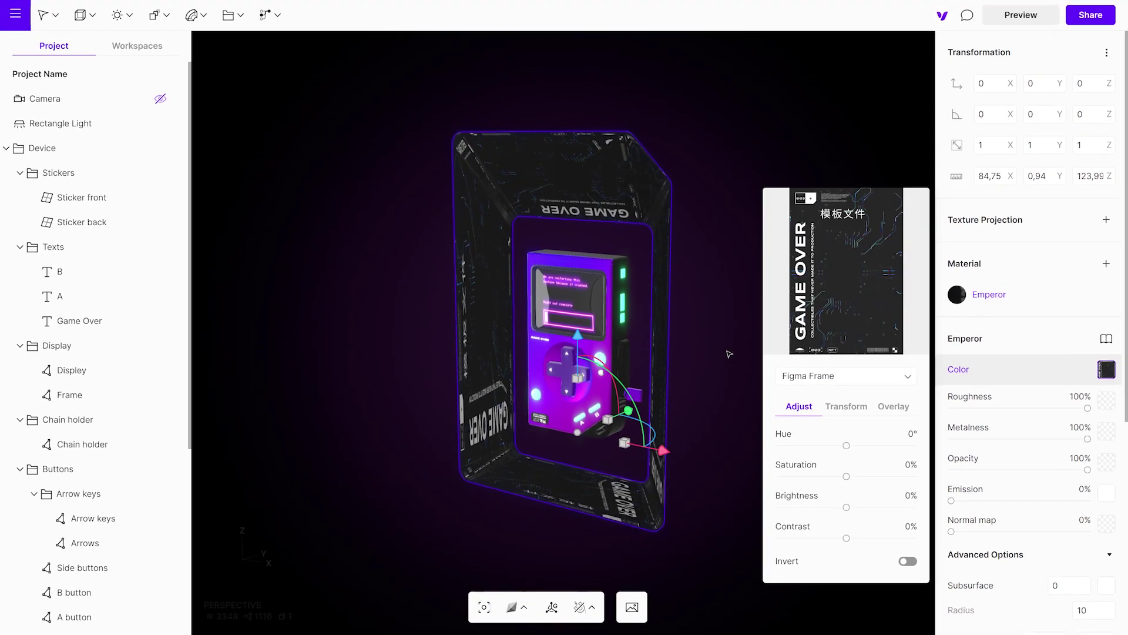
click(737, 349)
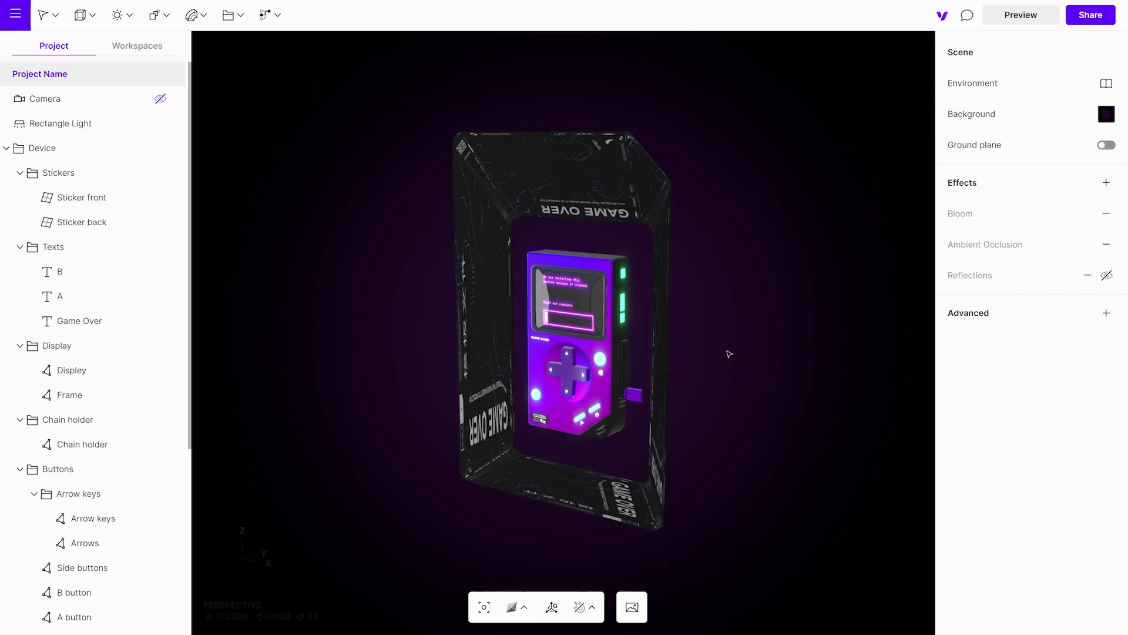
drag(864, 356, 725, 358)
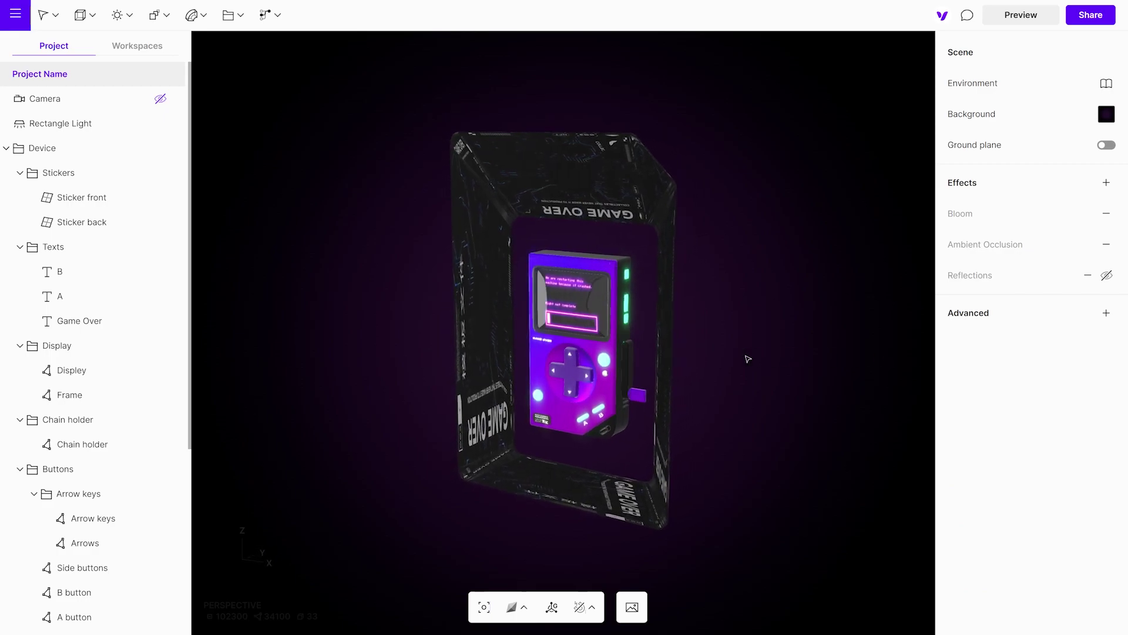
Add Texture Projection to the card and resize the projected artwork.
click(662, 361)
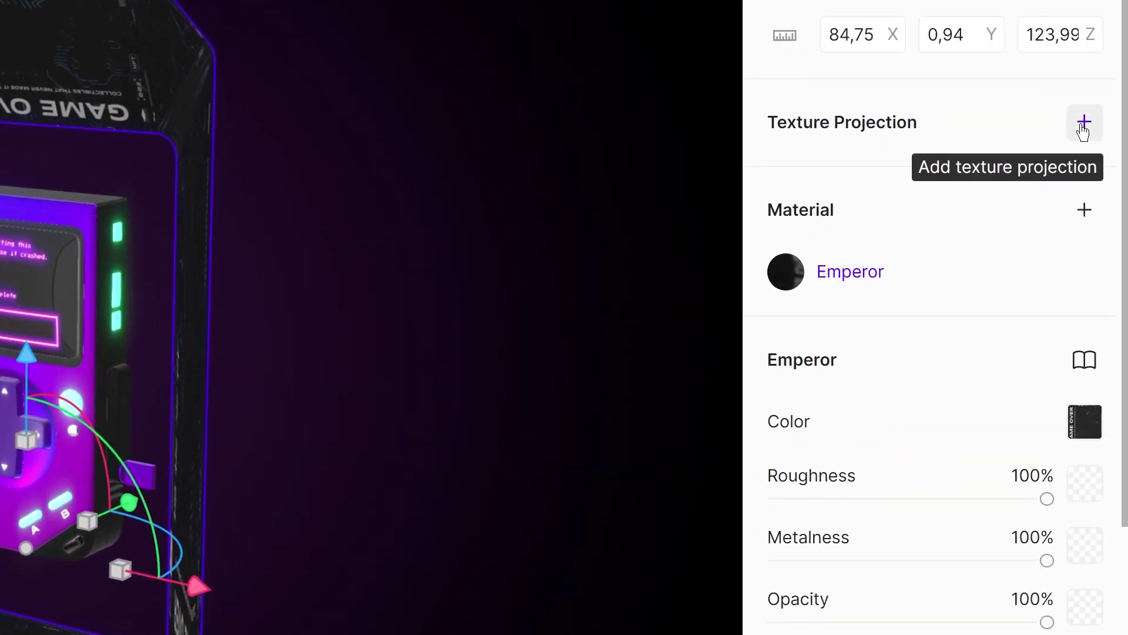
click(1084, 122)
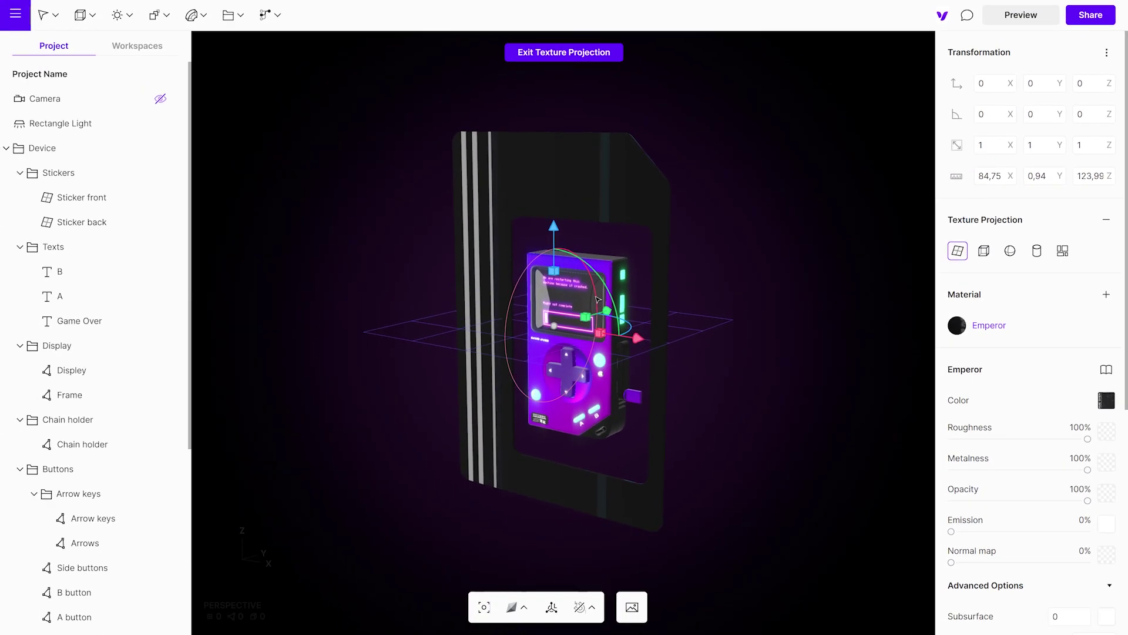
drag(580, 281, 509, 232)
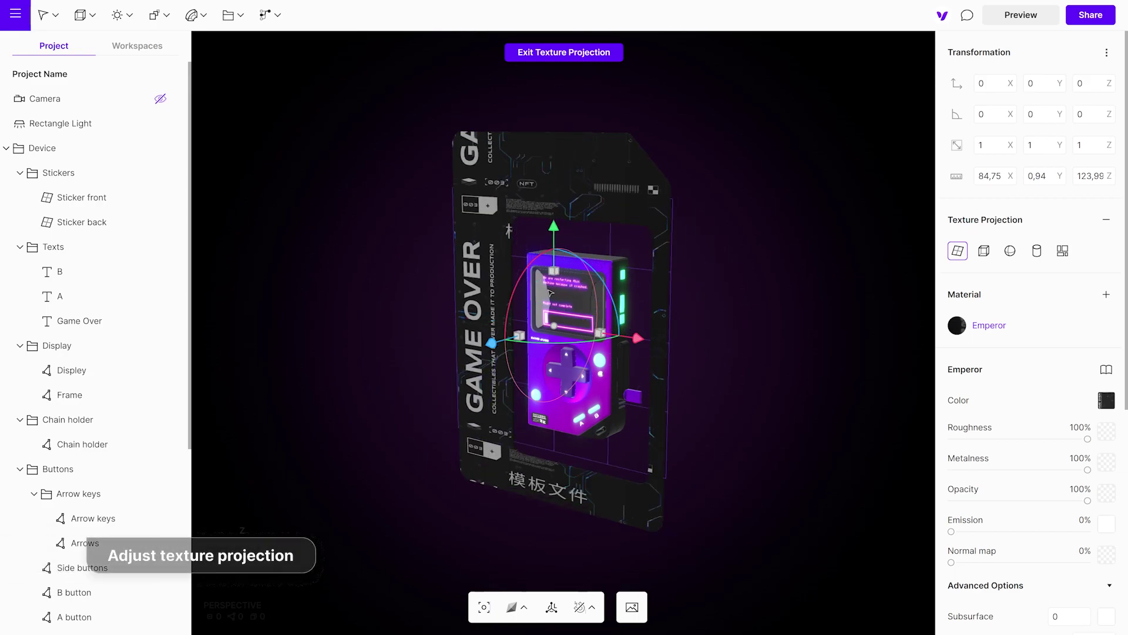
drag(494, 344, 480, 349)
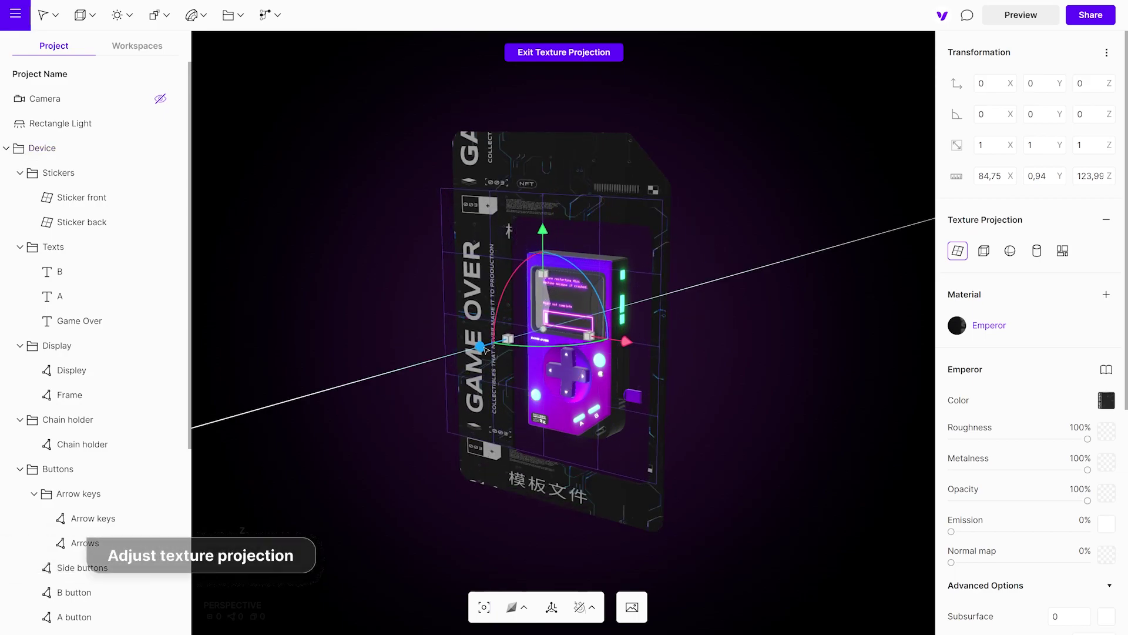
Align the projected artwork to the card shape in front view.
key(1)
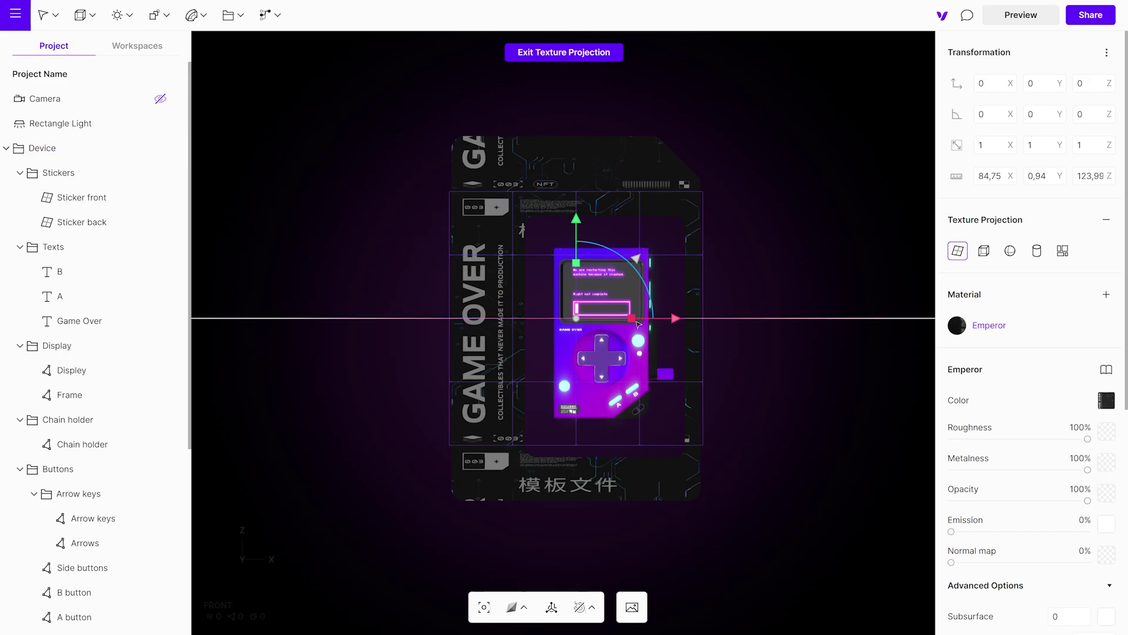
drag(638, 322, 634, 321)
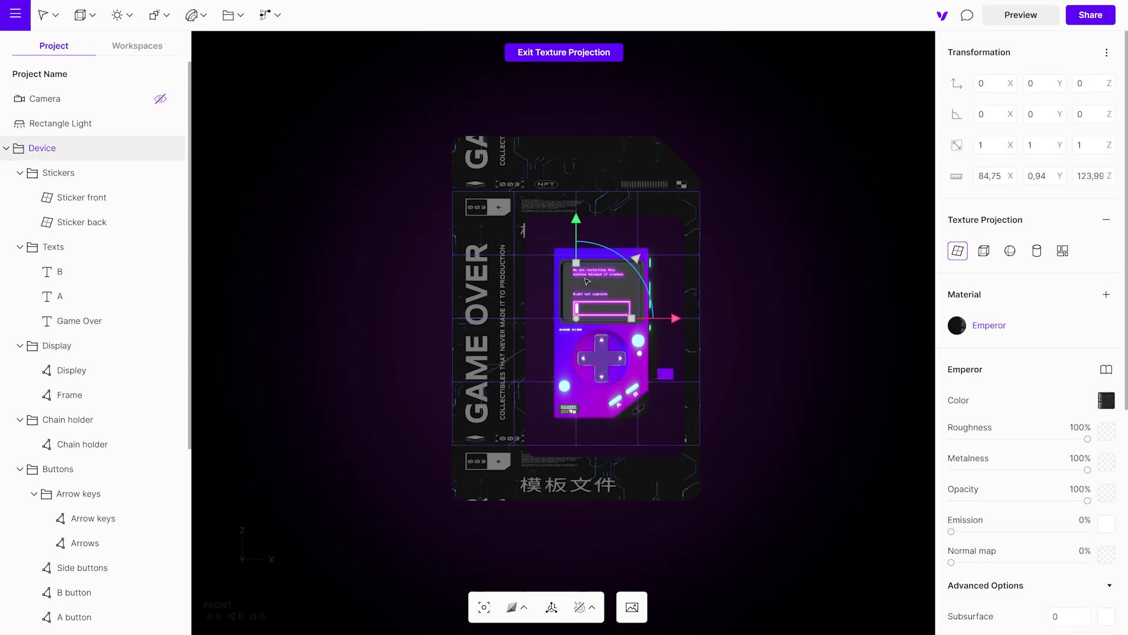
drag(575, 263, 578, 242)
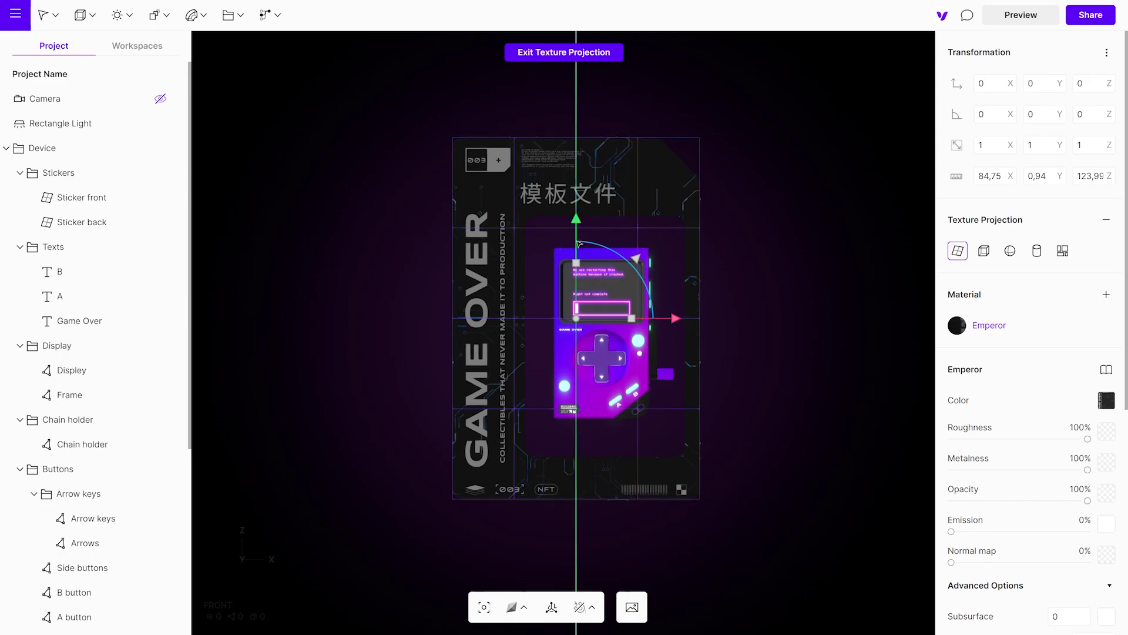
key(Escape)
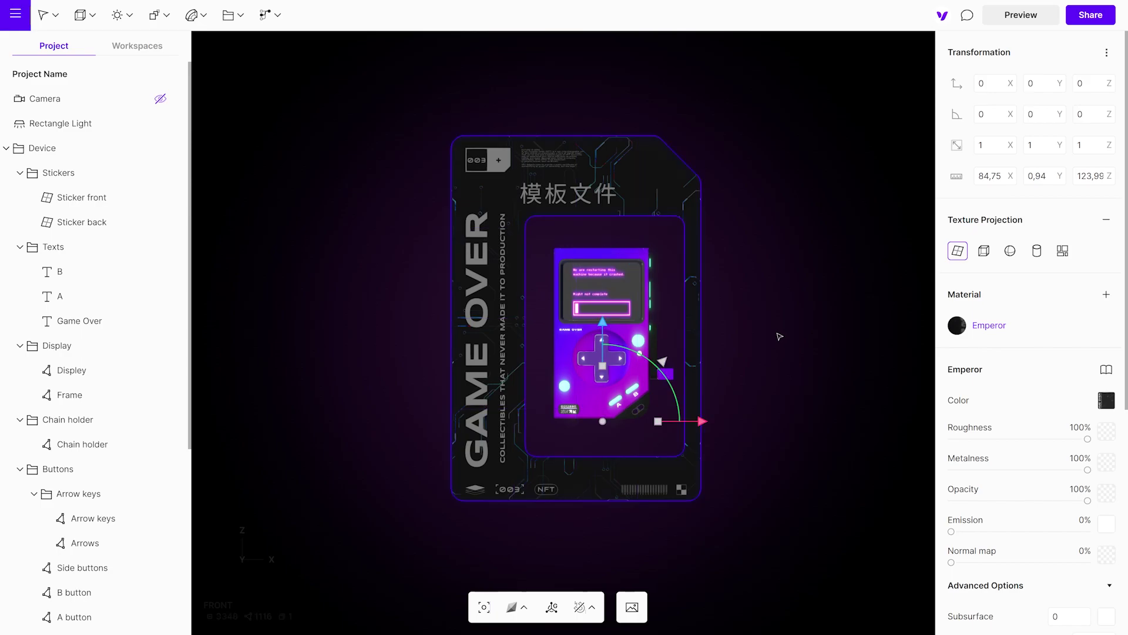
alt+drag(779, 336, 541, 393)
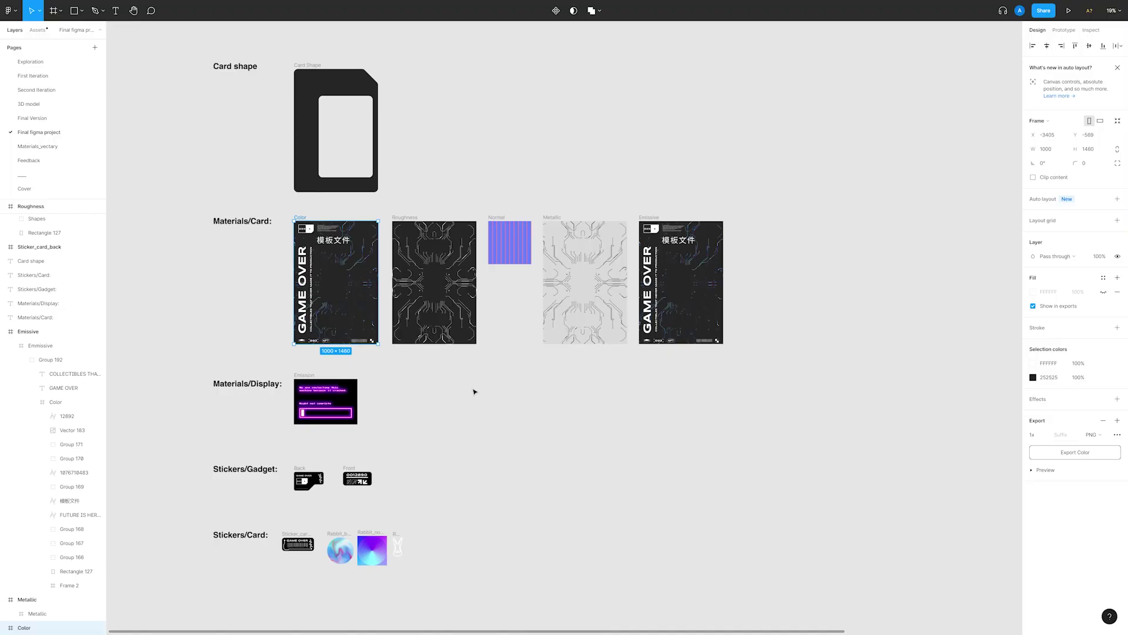
Copy a link to Figma's Roughness frame and switch back to the 3D editor.
click(474, 391)
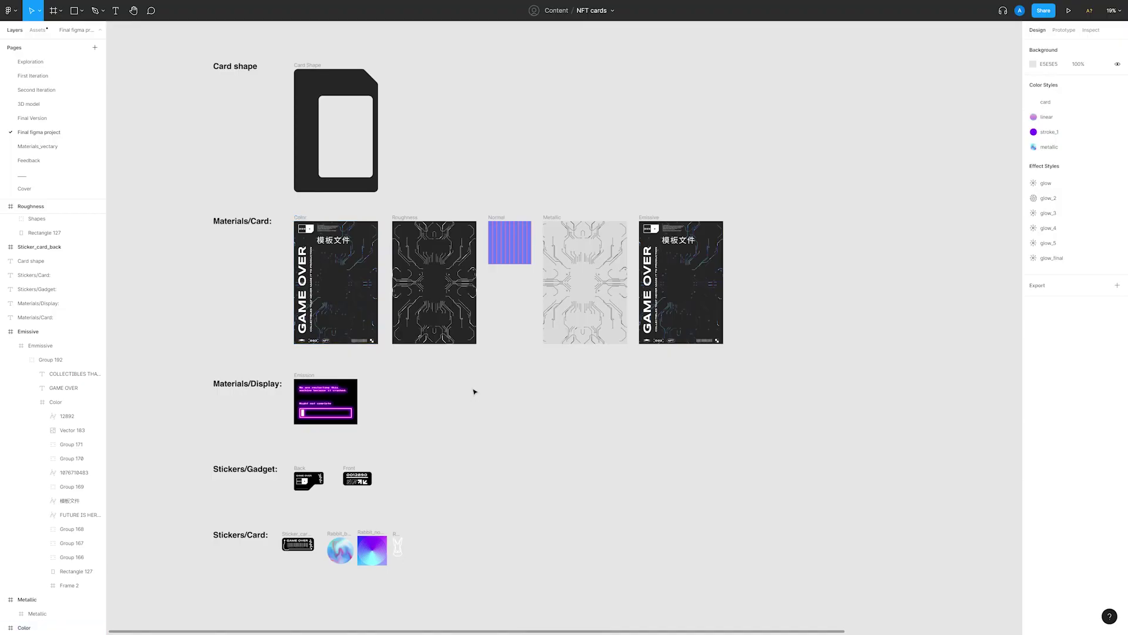
click(429, 317)
right_click(429, 316)
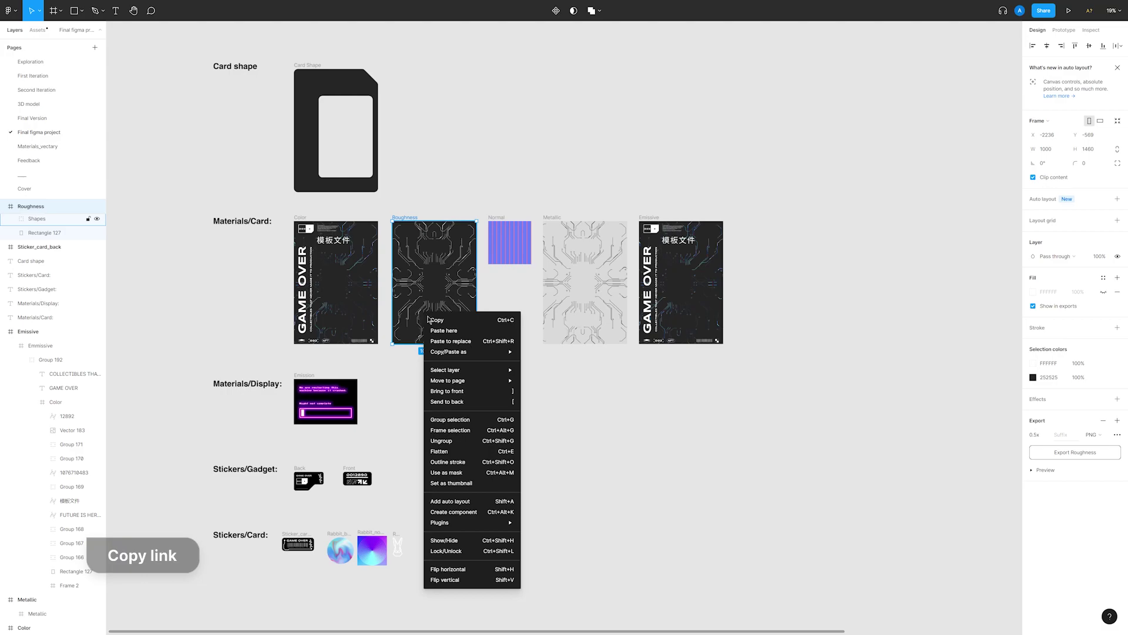
click(565, 385)
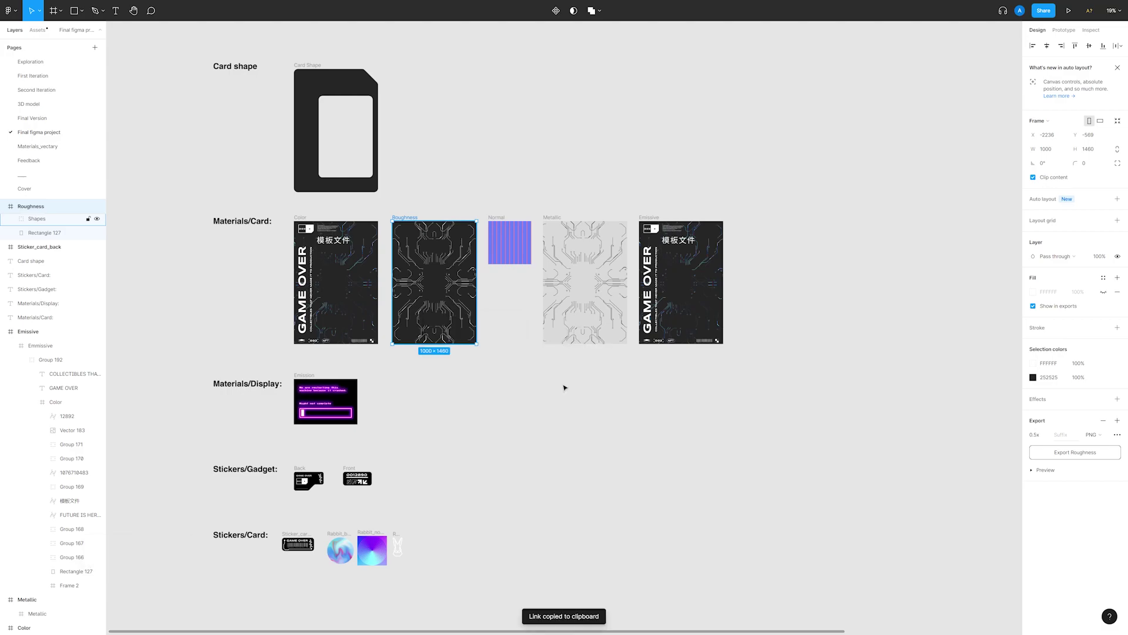
key(alt+Tab)
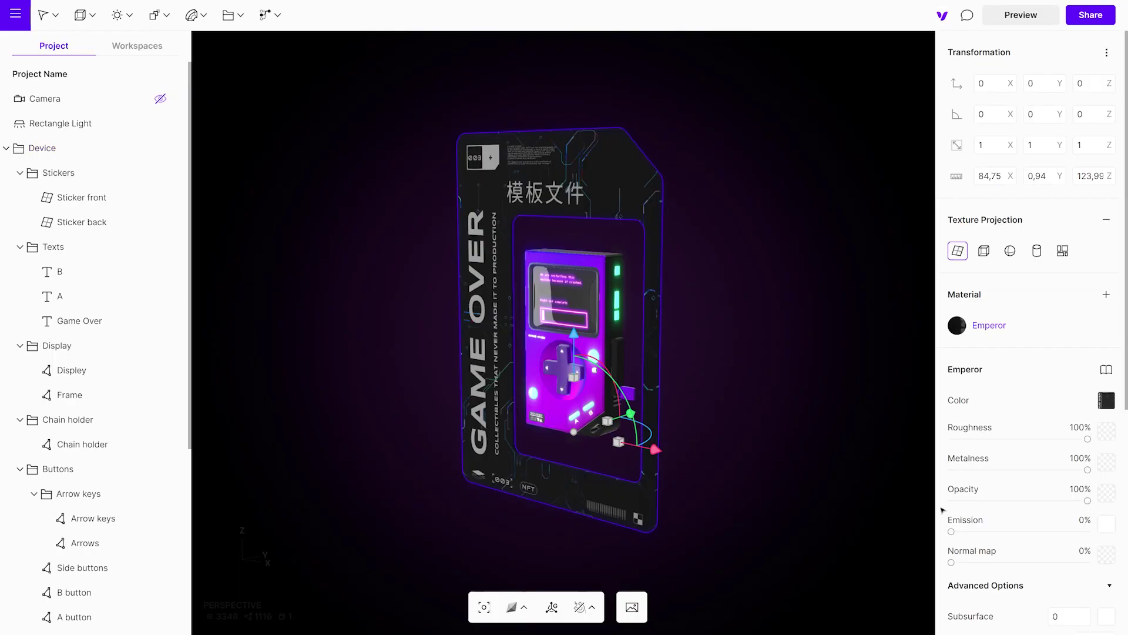
Set the card's Roughness to Figma Frame using the pasted Roughness link.
click(1106, 430)
click(883, 438)
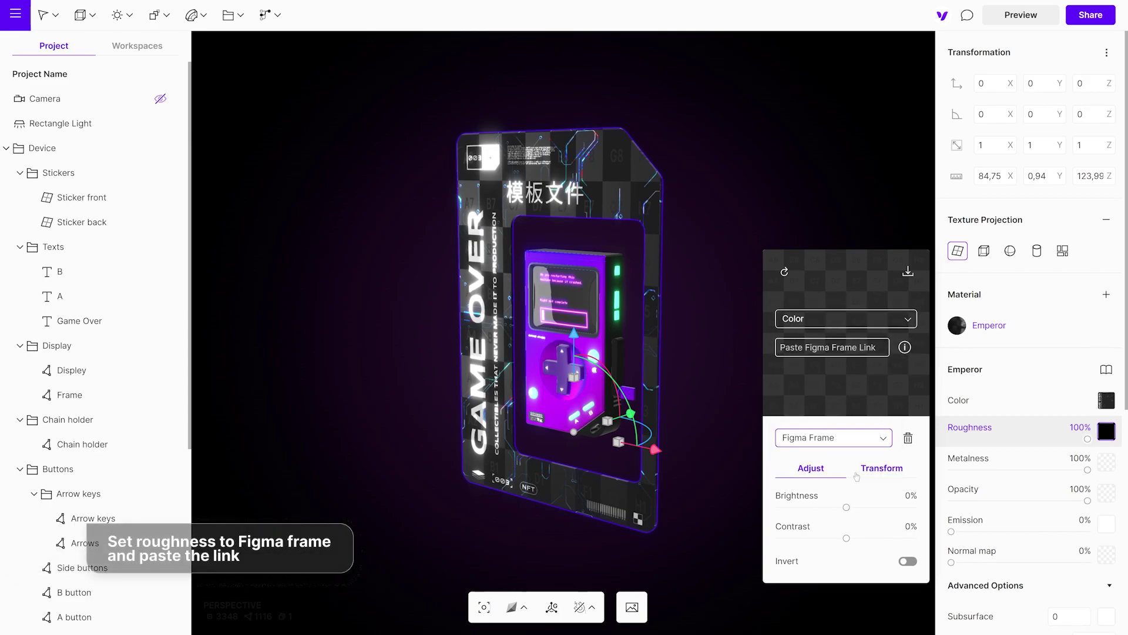
click(839, 348)
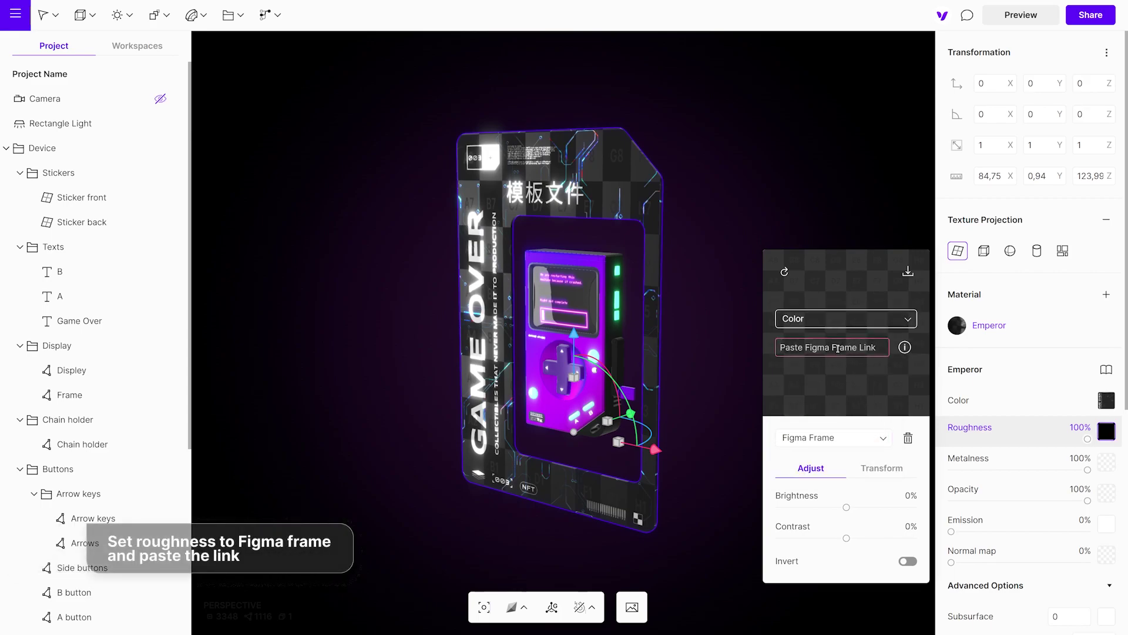
key(ctrl+v)
key(Return)
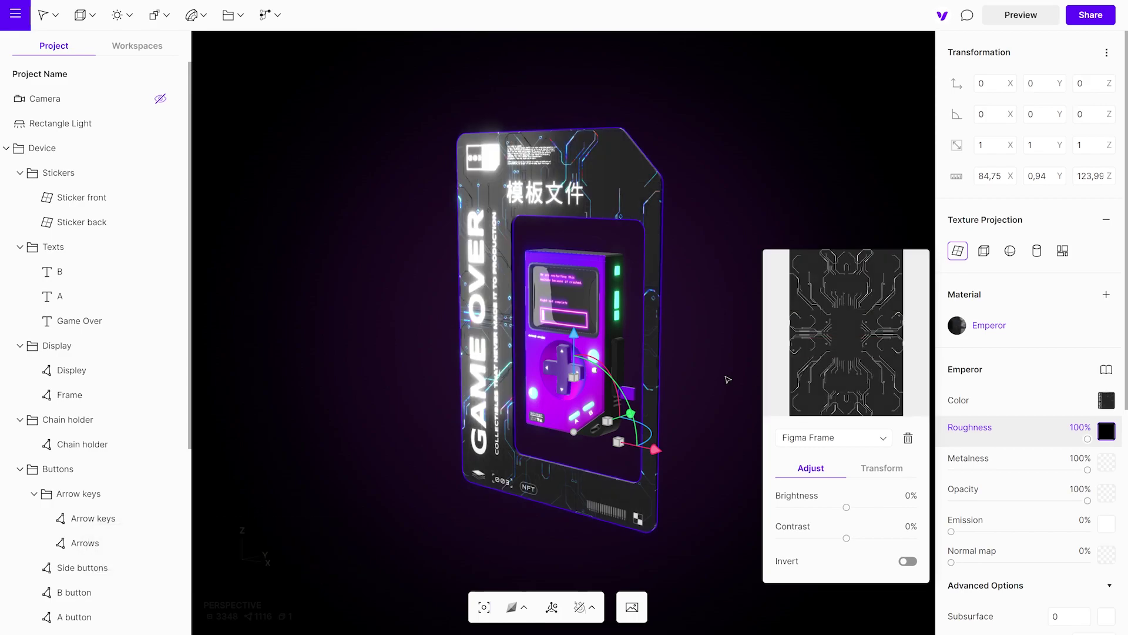
click(727, 379)
drag(727, 379, 776, 380)
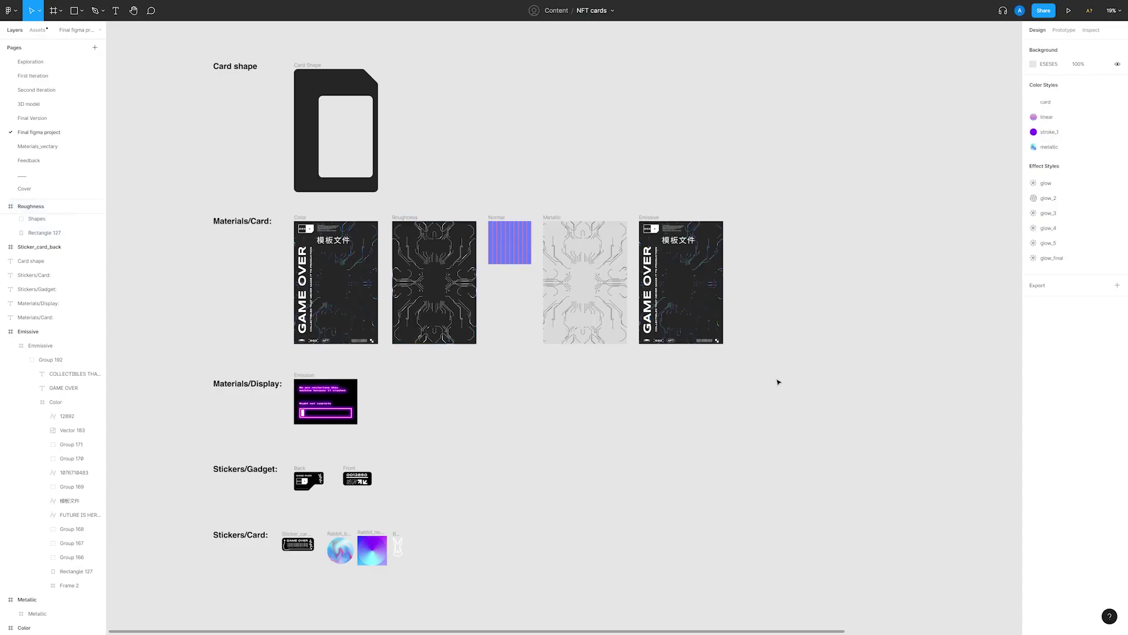
Copy a link to the Metallic frame in Figma.
click(583, 317)
right_click(582, 314)
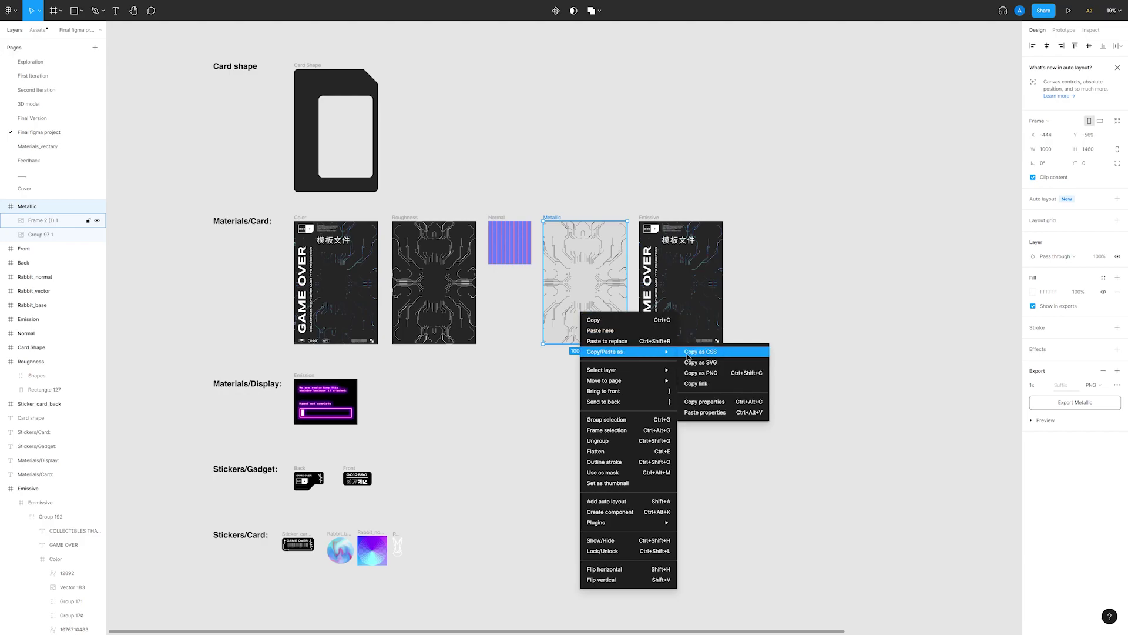
click(723, 386)
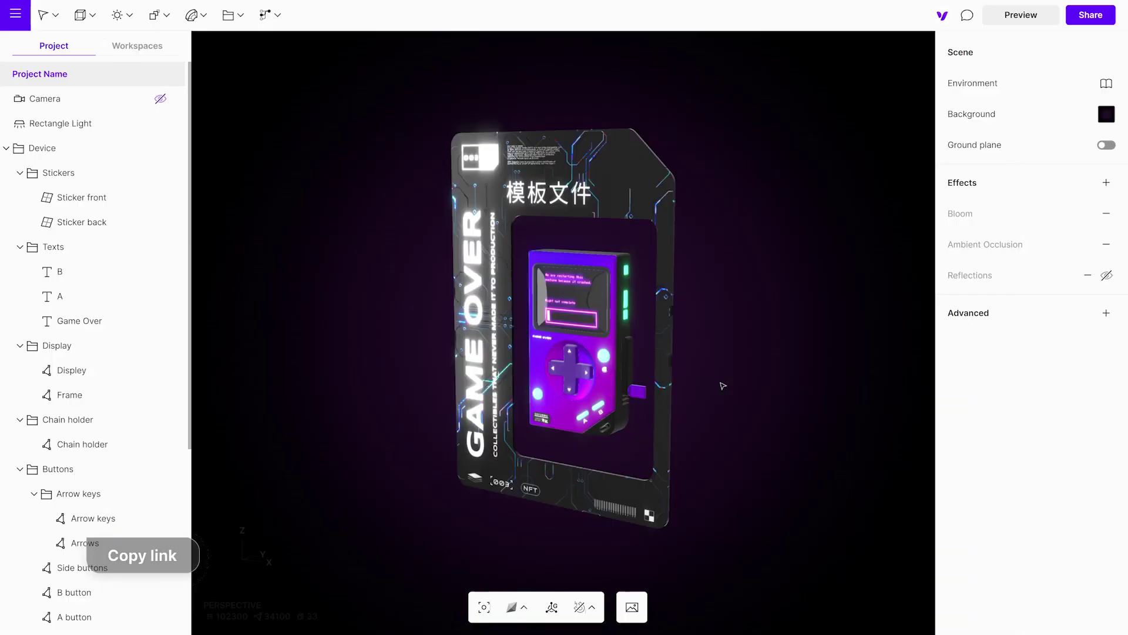
Set the card's Metalness to Figma Frame using the pasted Metallic link.
click(499, 366)
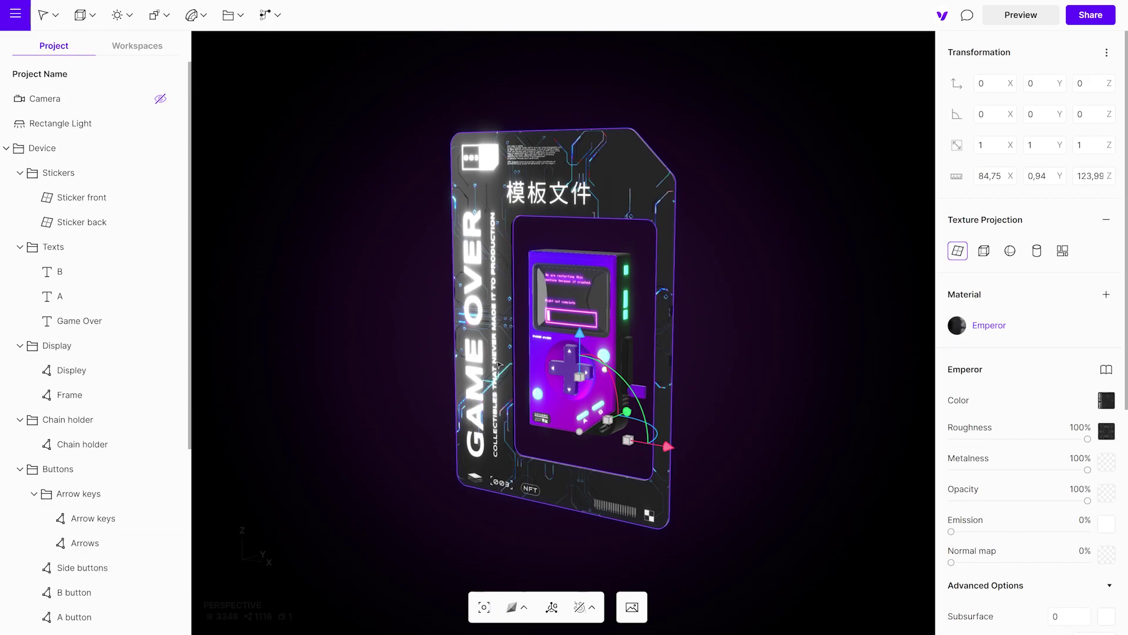
click(1106, 460)
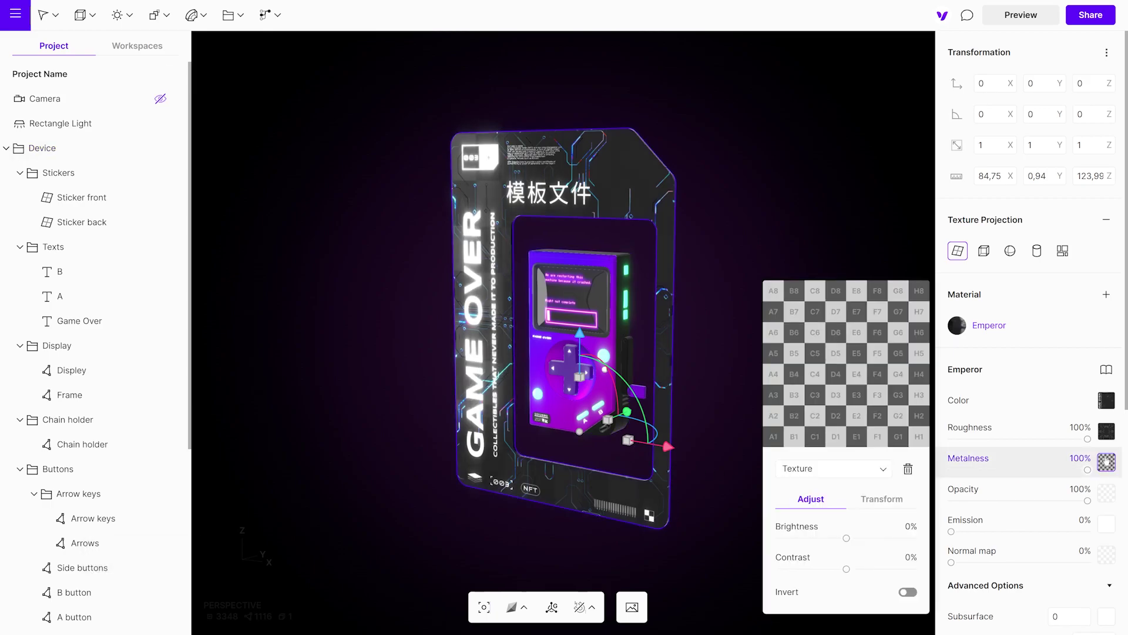
scroll(846, 362, down, 2)
click(833, 468)
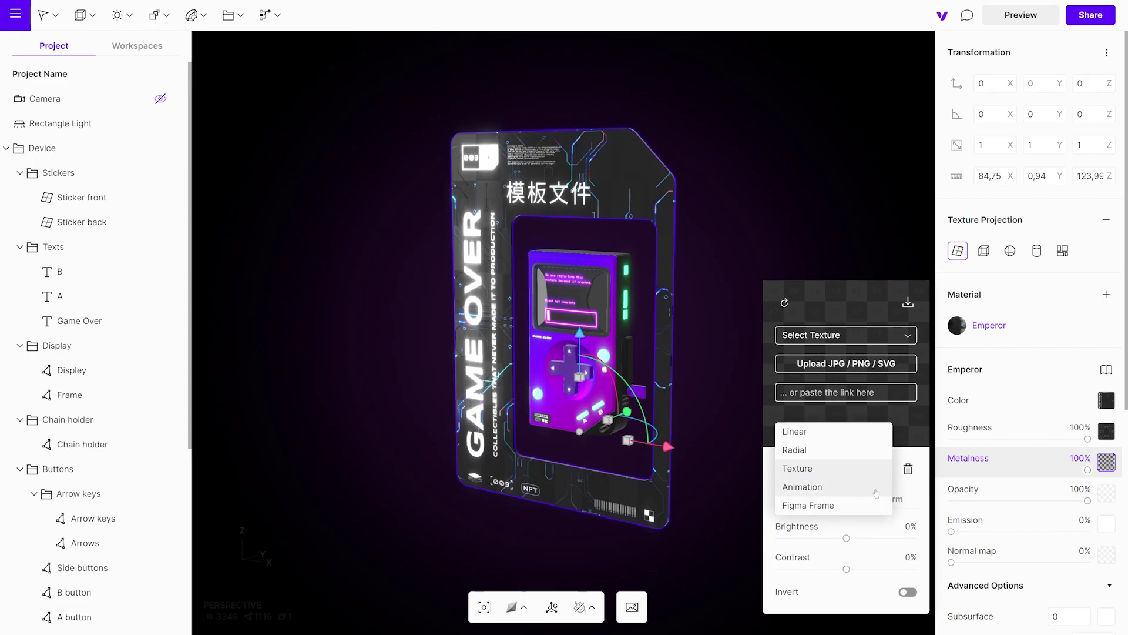
click(855, 506)
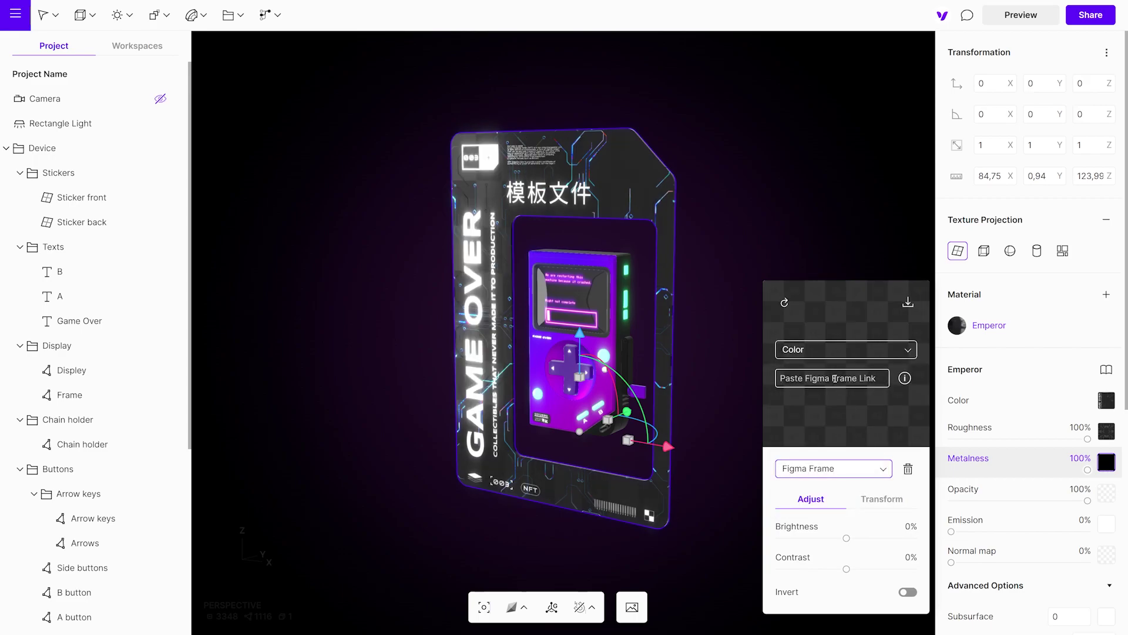
click(835, 378)
key(ctrl+v)
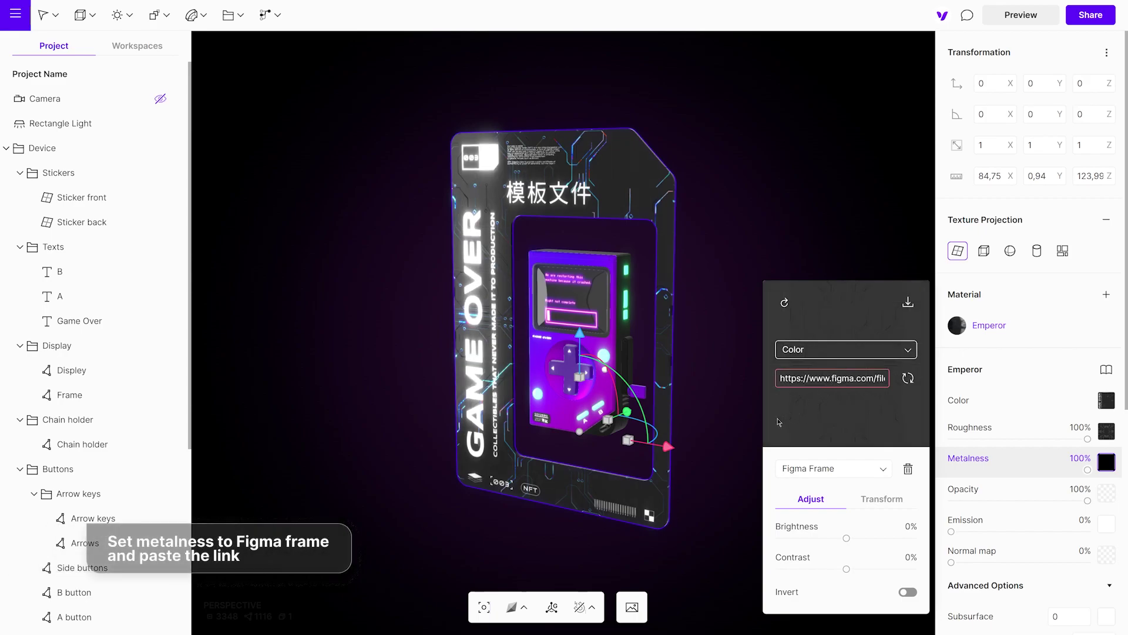
click(729, 426)
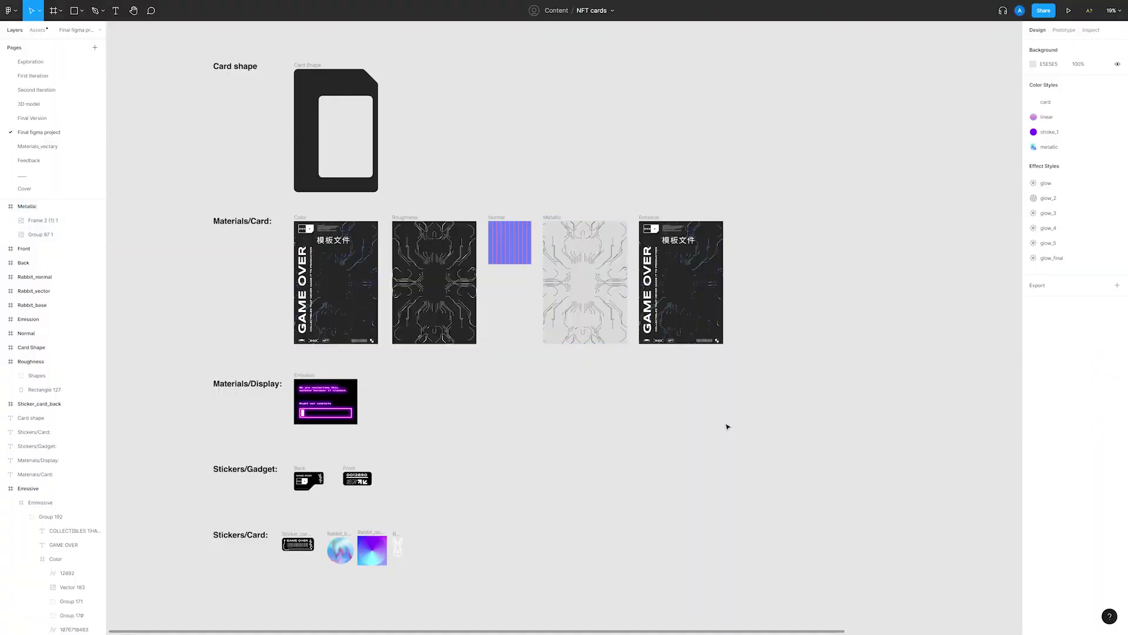
Copy a link to the Emissive frame in Figma.
click(681, 282)
right_click(679, 289)
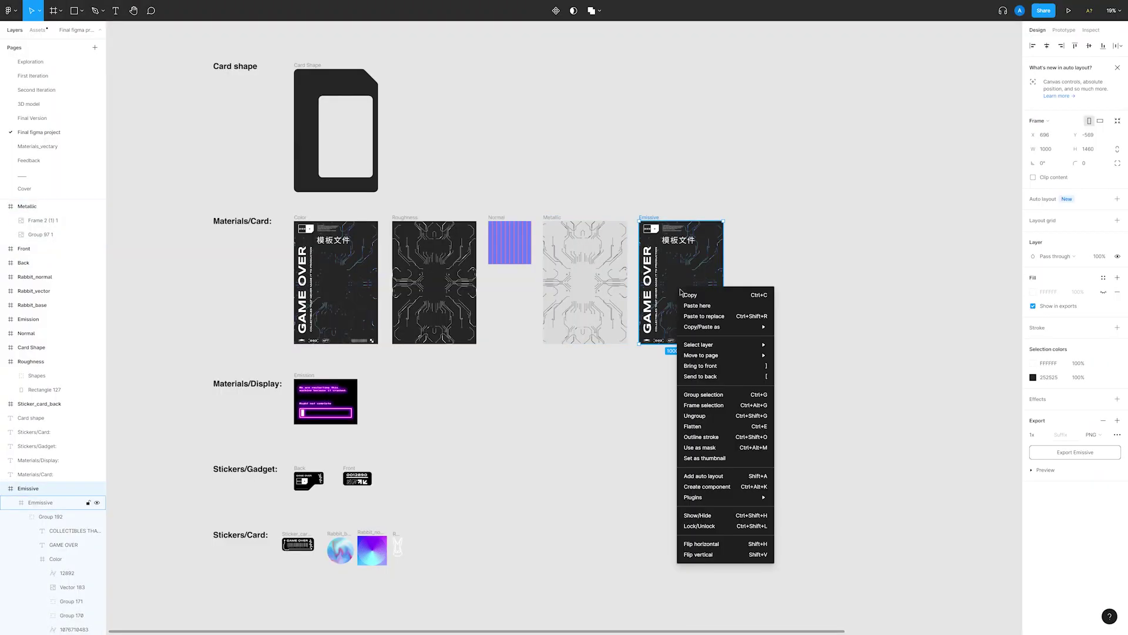
mouse_move(703, 327)
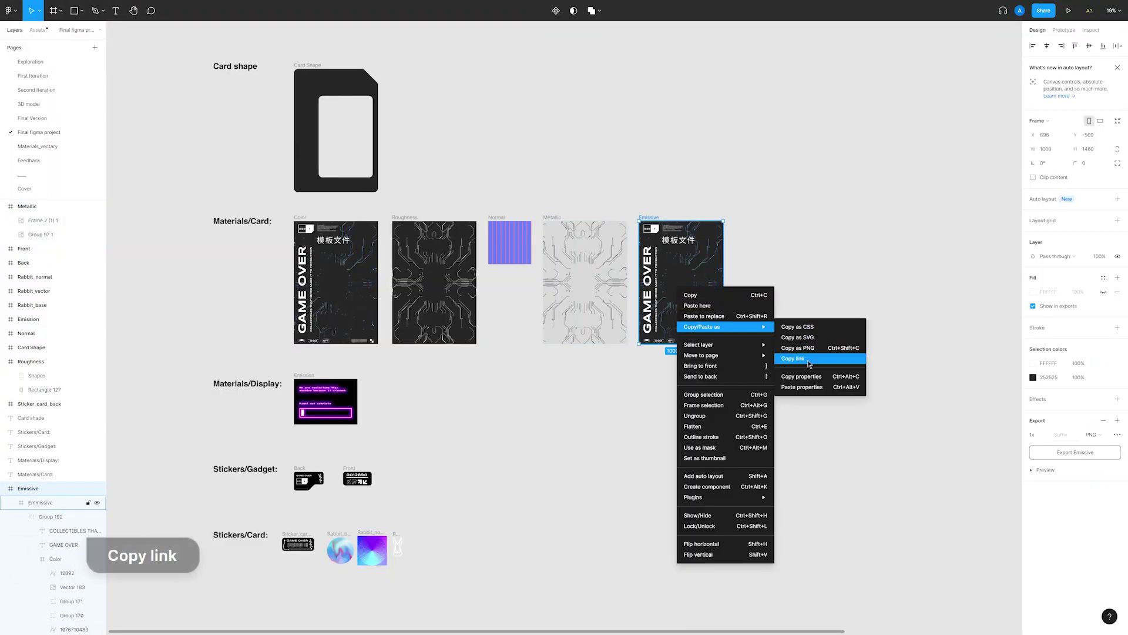
click(807, 362)
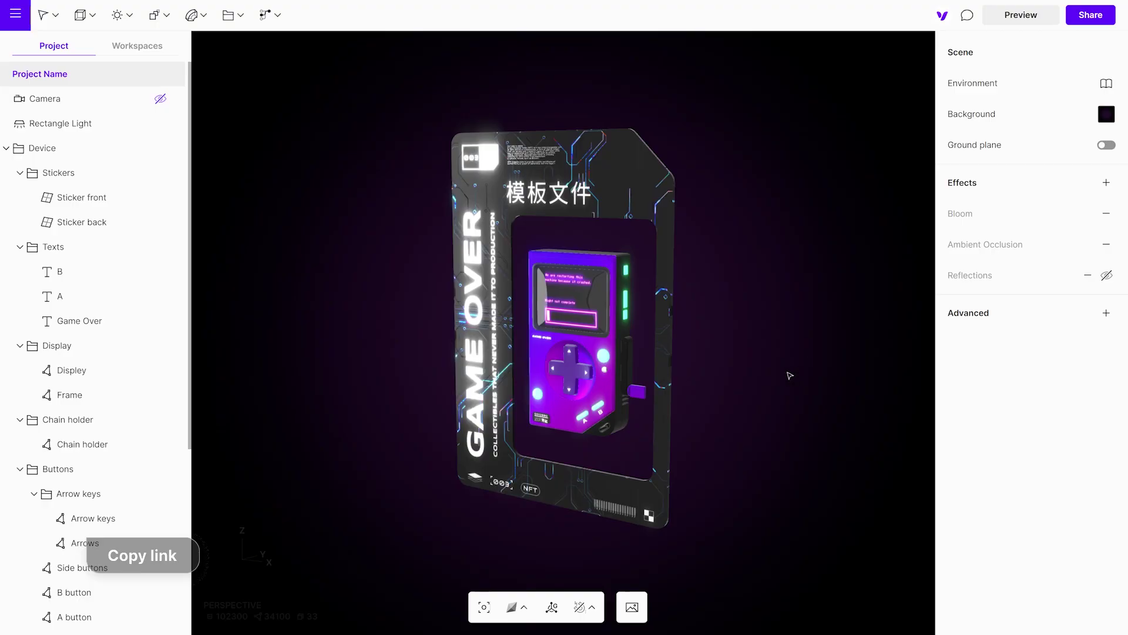
Enable the card's Emission with Figma Frame as the source, using the pasted Emissive link.
click(621, 415)
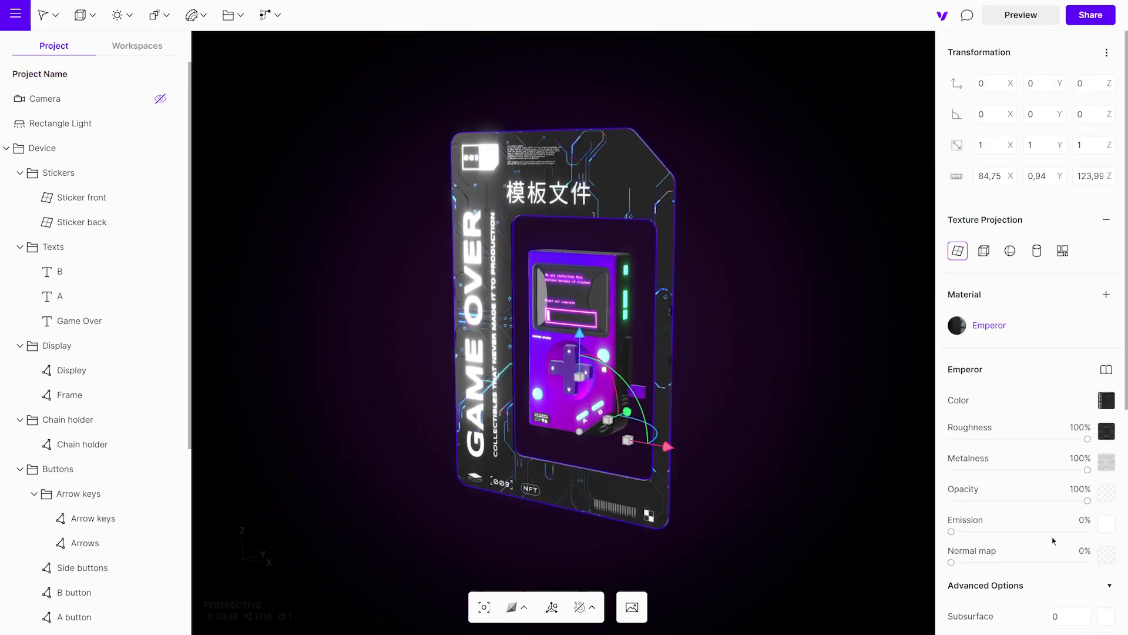
click(1107, 524)
click(909, 497)
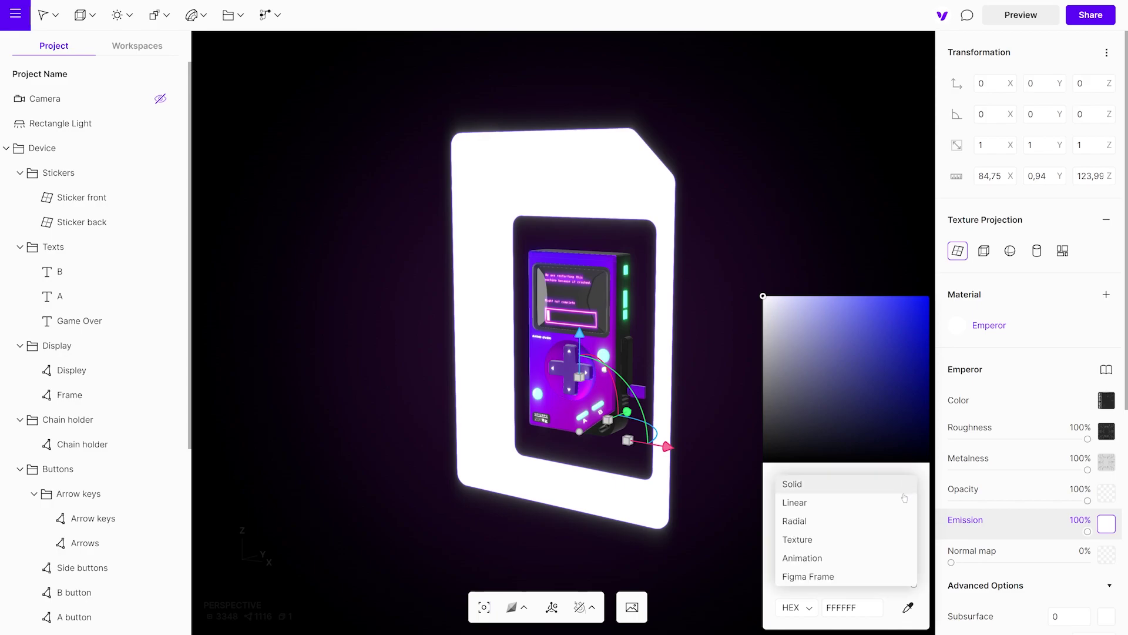
click(809, 576)
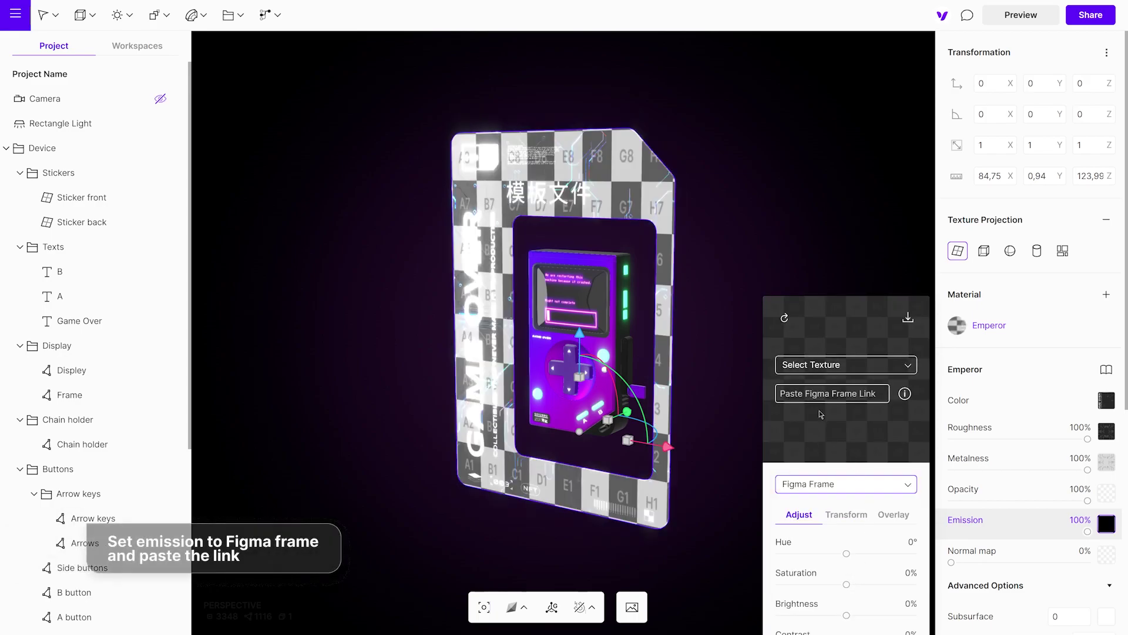
click(833, 393)
key(ctrl+v)
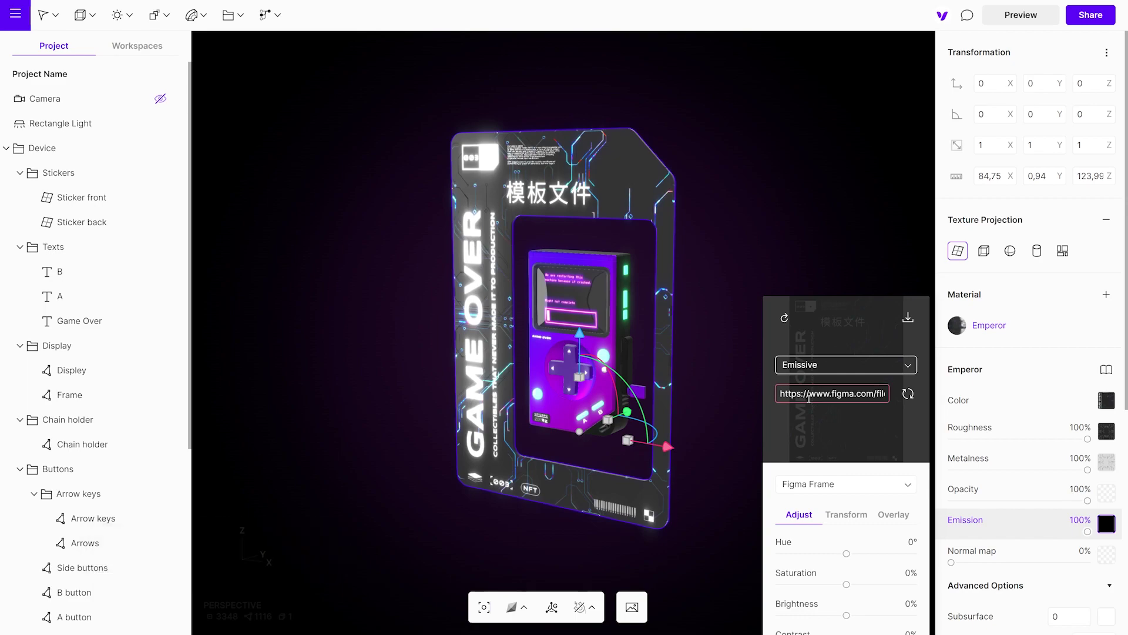
click(735, 394)
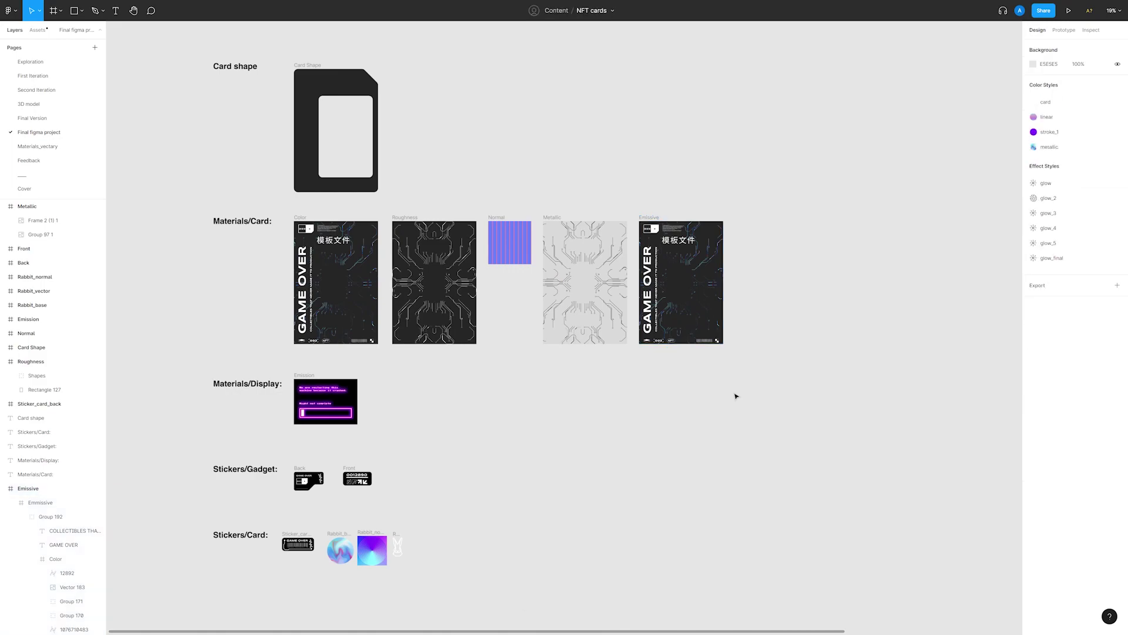
Copy a link to the Normal frame in Figma.
click(512, 250)
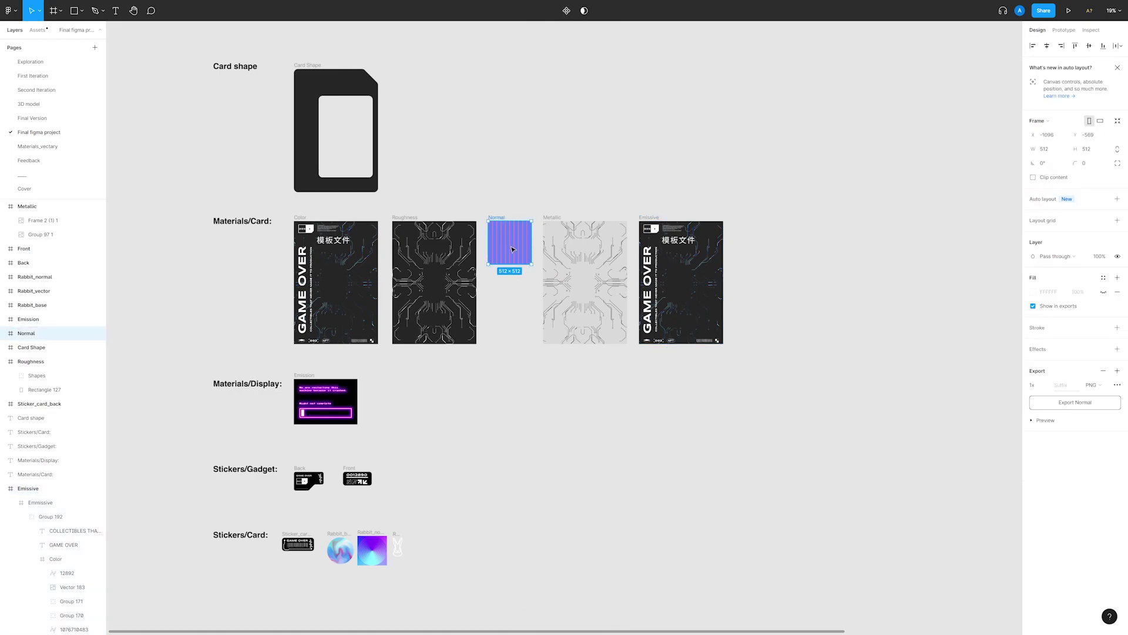
right_click(512, 250)
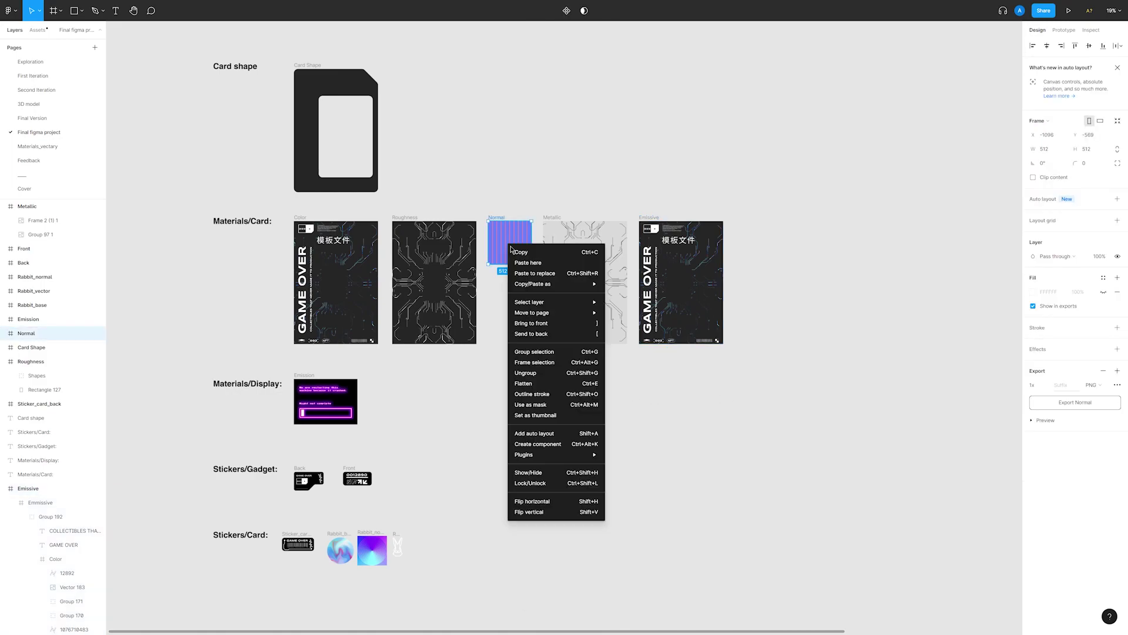
mouse_move(534, 285)
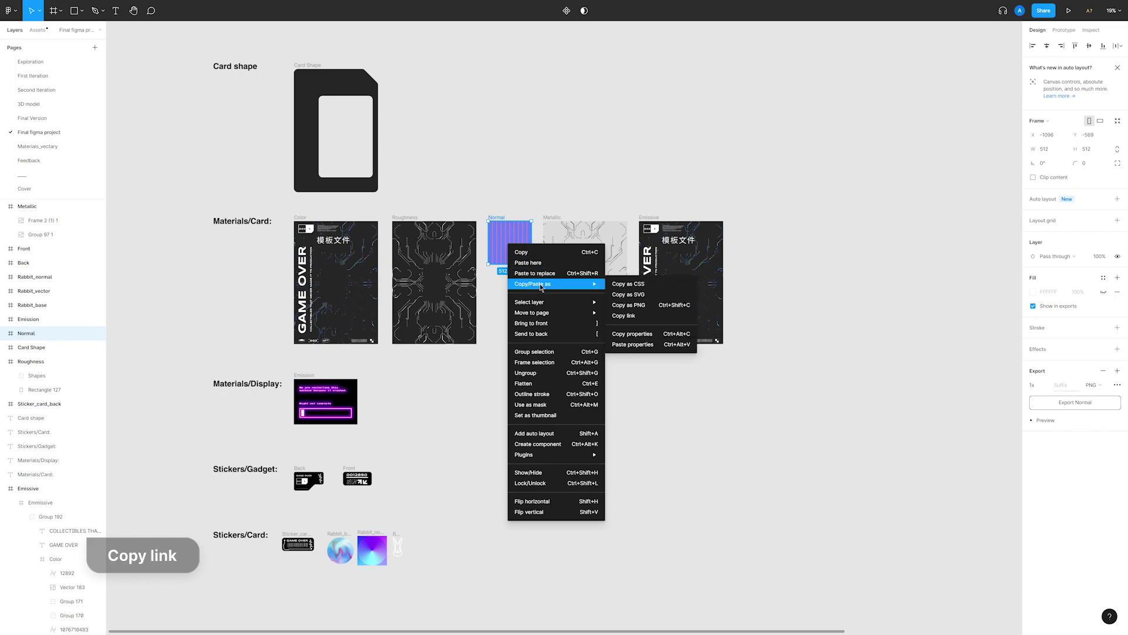
click(650, 316)
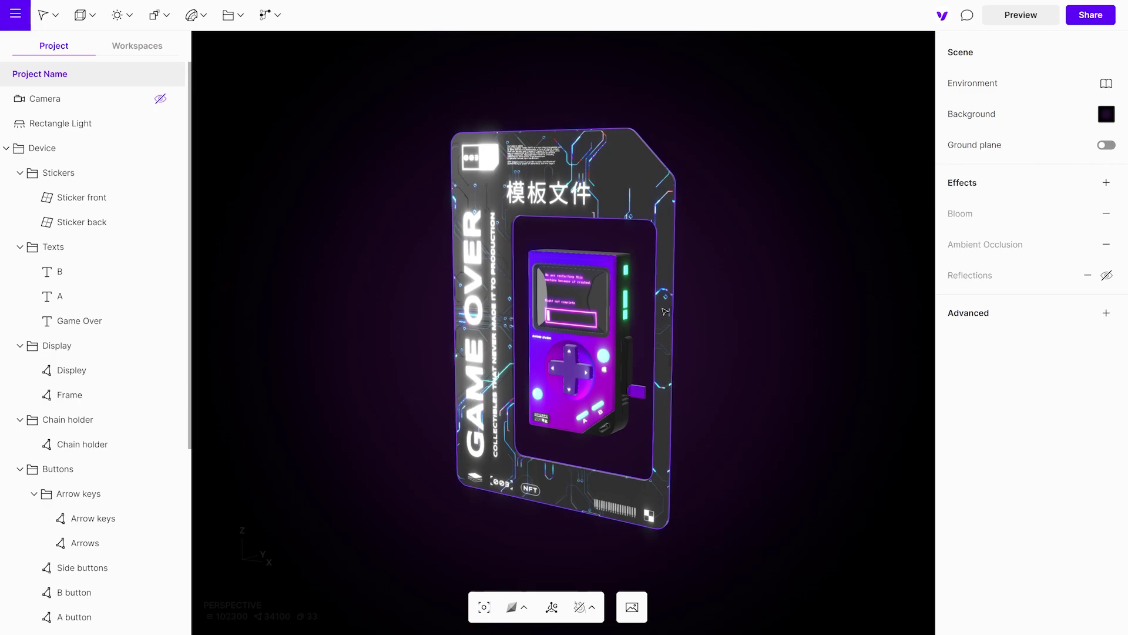
Set the card's normal map source to Figma Frame using the pasted Normal frame link.
click(665, 311)
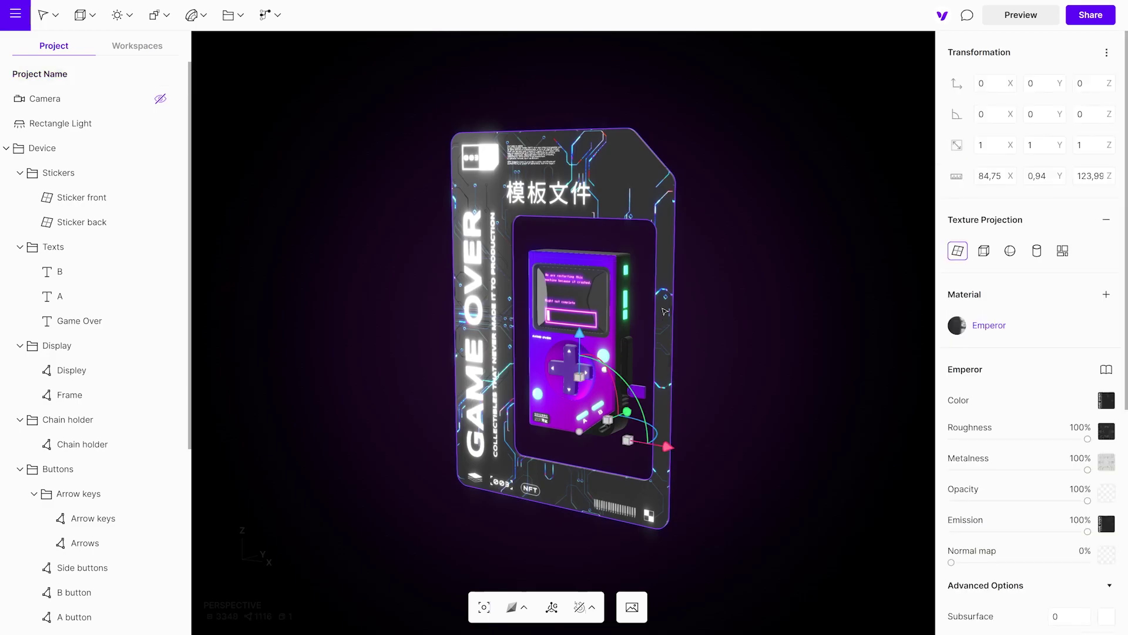
click(1107, 552)
click(847, 441)
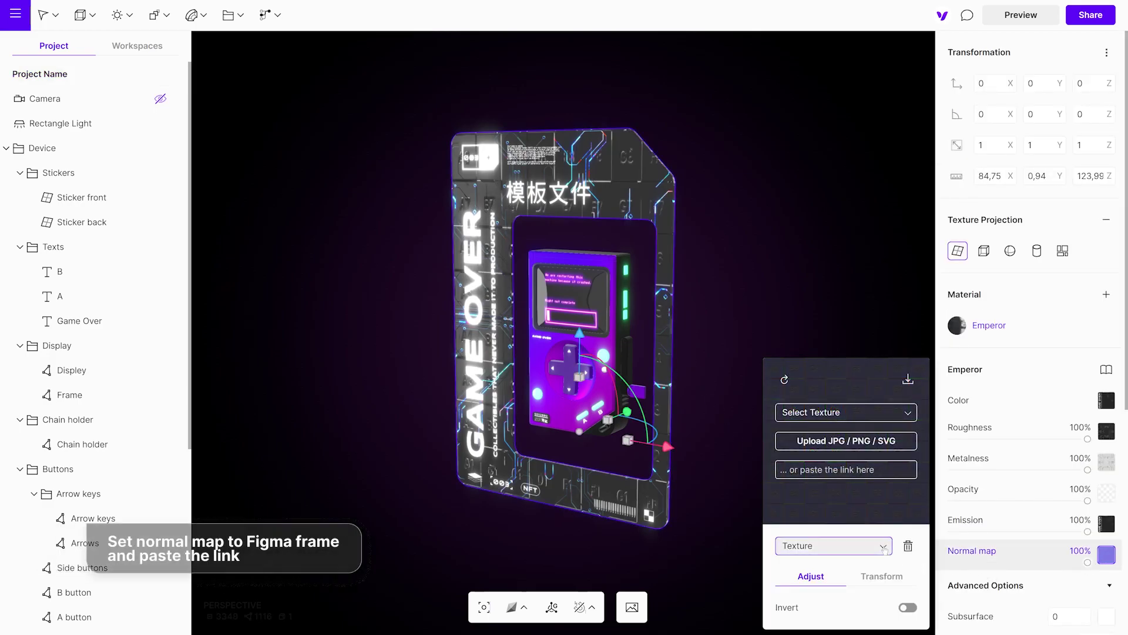
click(833, 546)
click(819, 581)
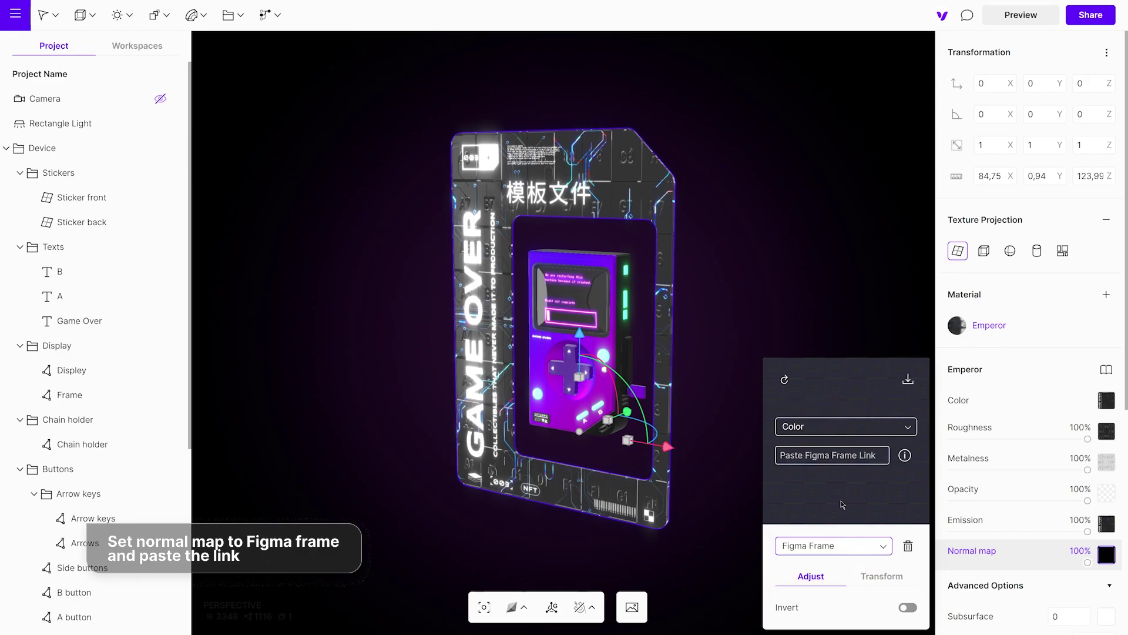
click(794, 455)
key(ctrl+v)
key(Return)
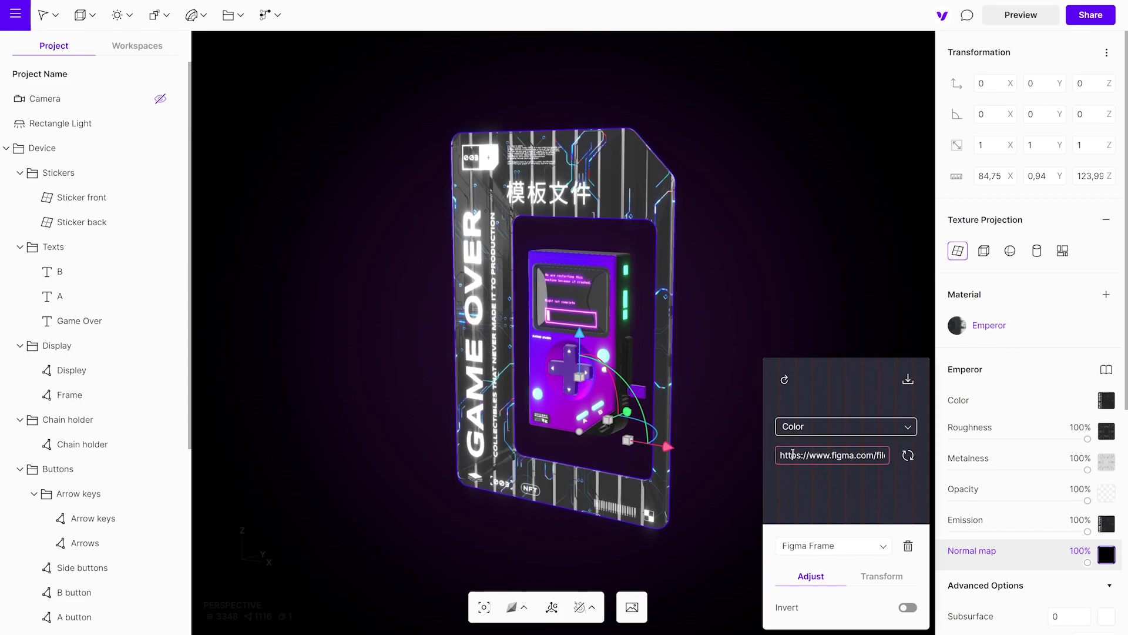
Set the normal map texture's tiling to 24 × 24, moving on to rotation.
click(882, 576)
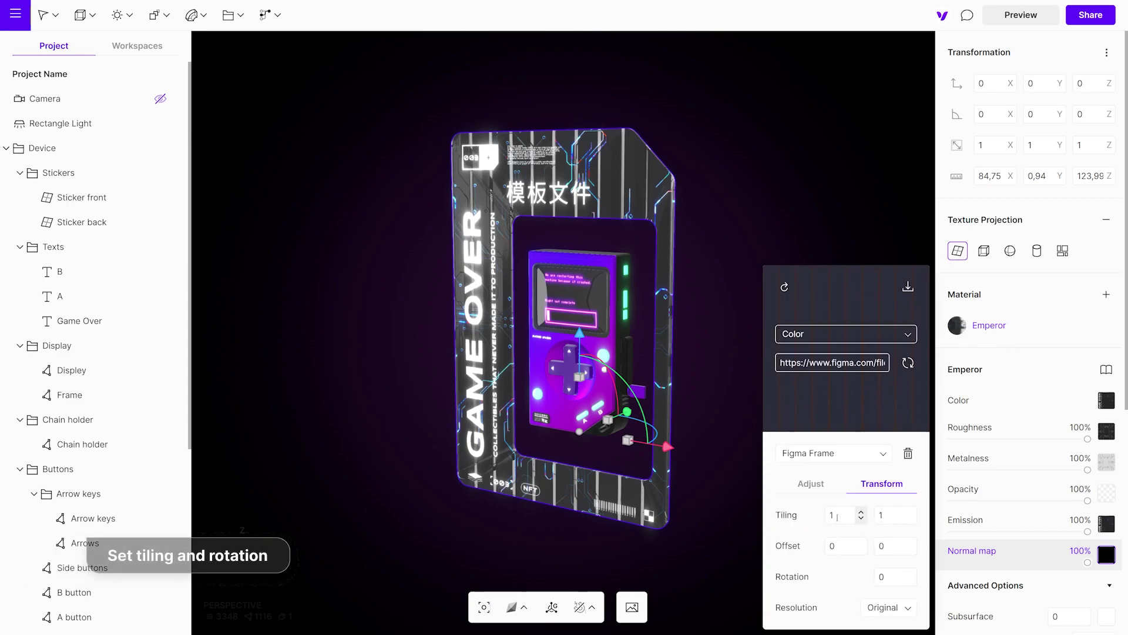
click(833, 514)
key(Tab)
text(24)
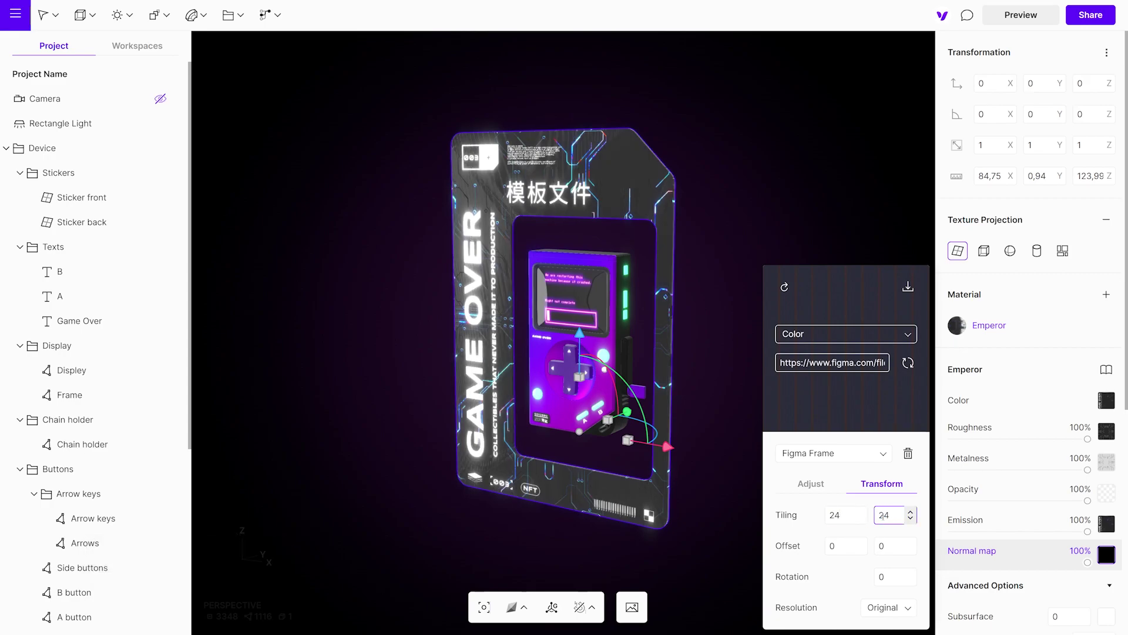
key(Tab)
key(Tab)
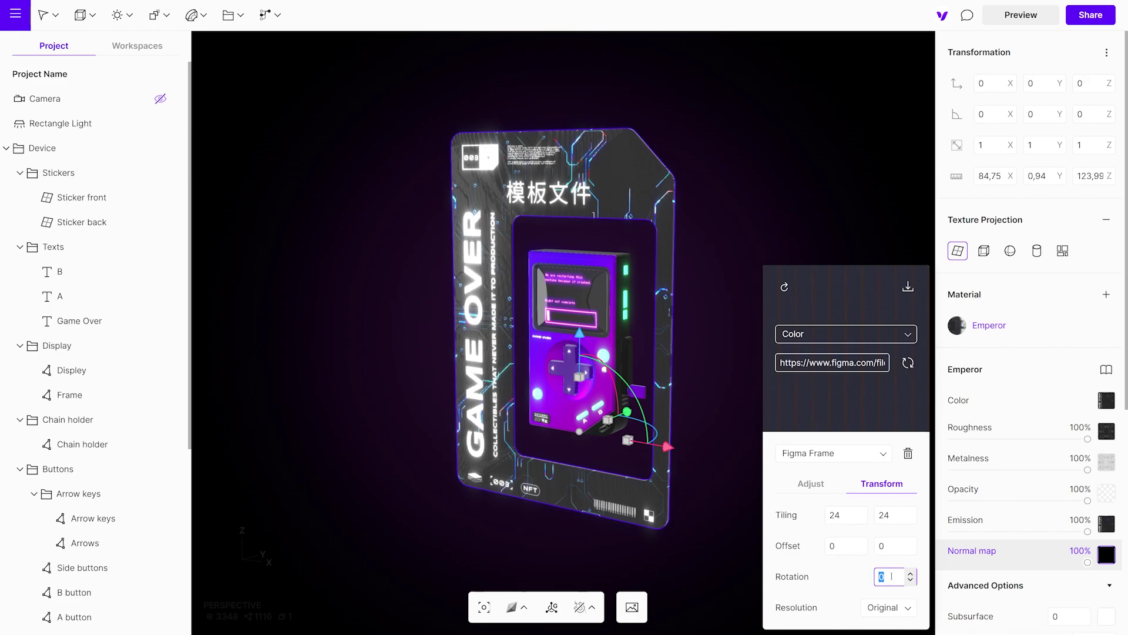
text(45)
Deselect, orbit around the card, then select the card frame to show its Emperor material.
click(728, 534)
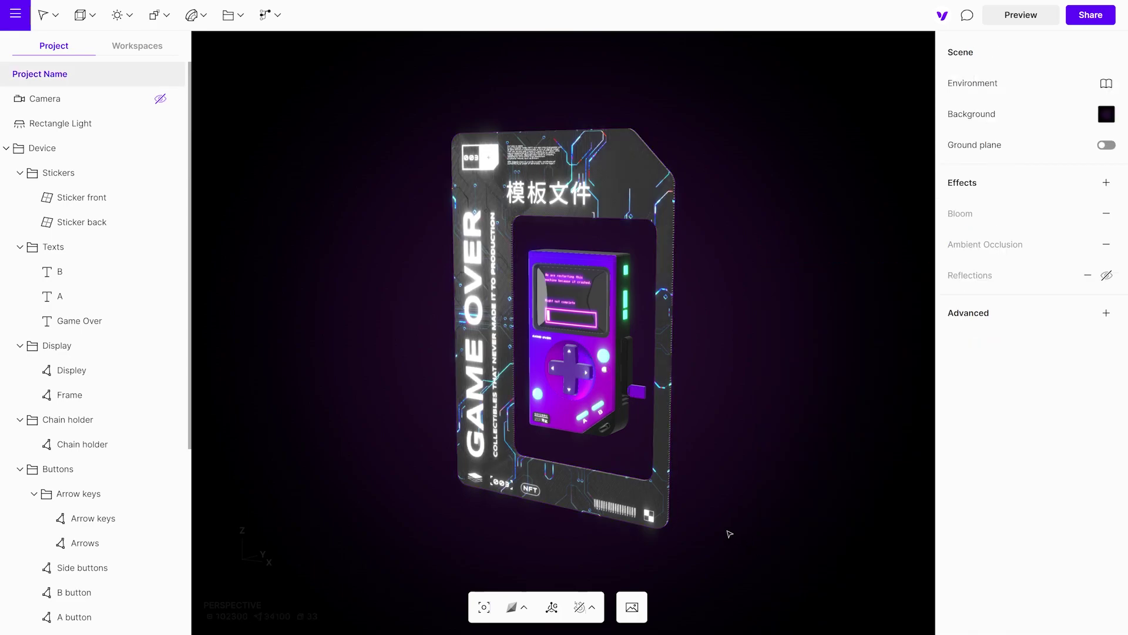
scroll(716, 508, up, 5)
scroll(697, 529, up, 5)
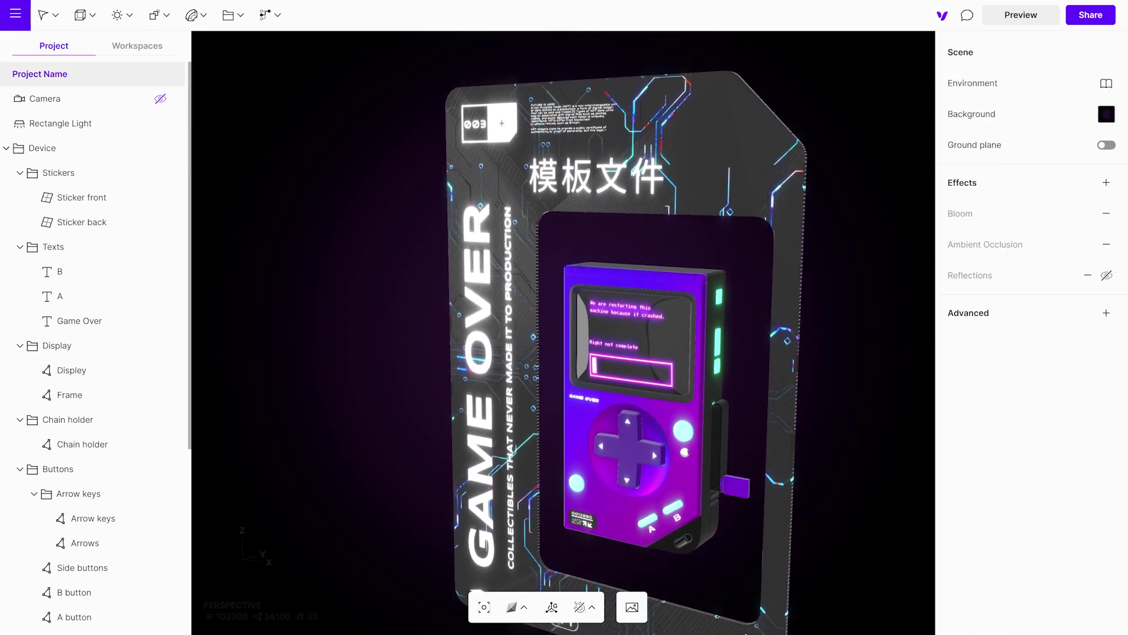
mouse_move(665, 565)
mouse_down()
mouse_move(529, 528)
mouse_move(516, 413)
mouse_up()
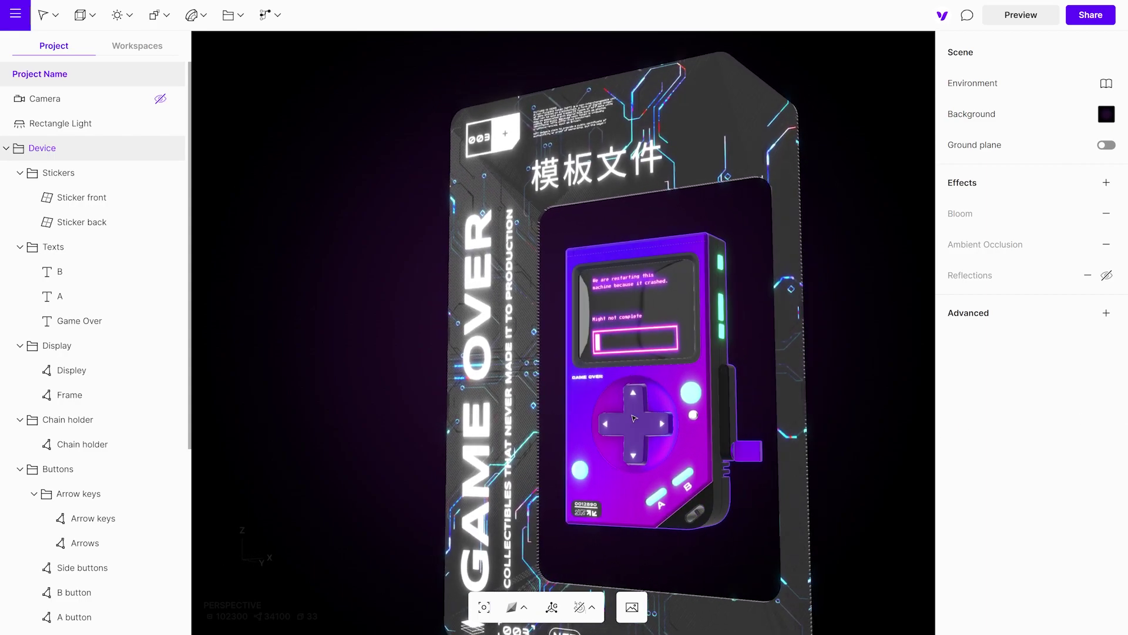
scroll(516, 388, down, 5)
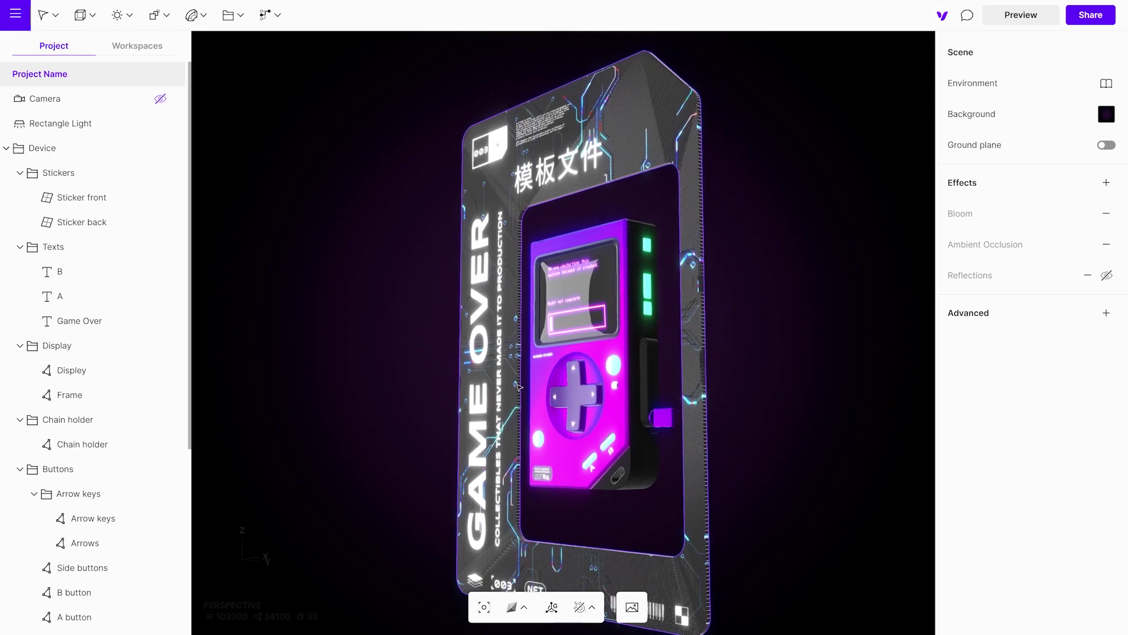
click(518, 372)
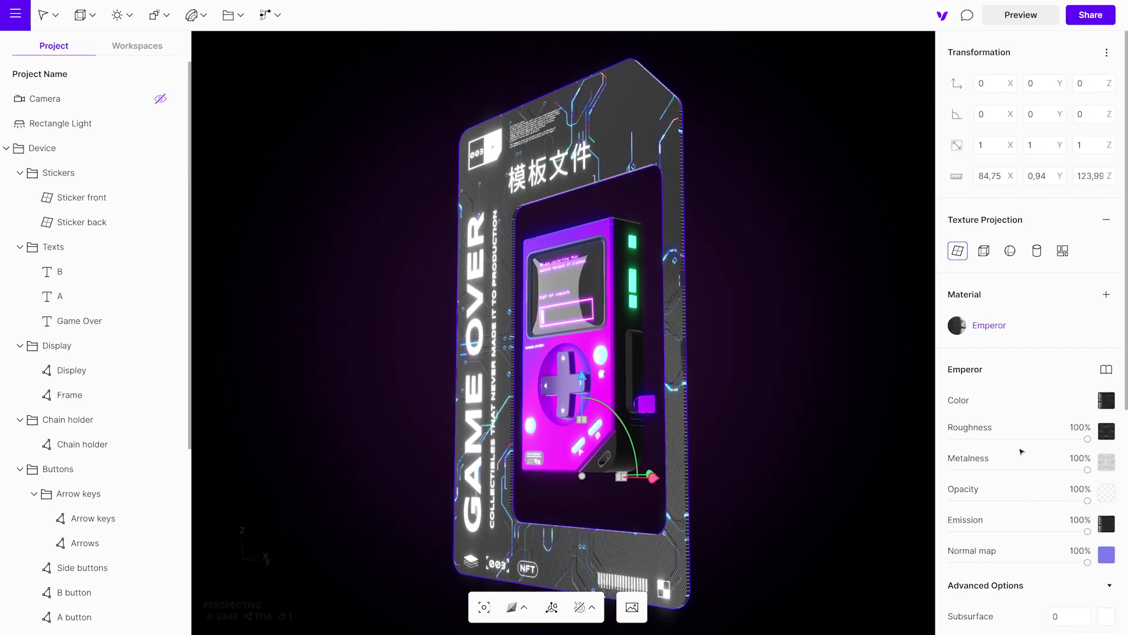
scroll(1021, 452, down, 4)
scroll(1020, 451, down, 3)
scroll(1021, 452, down, 2)
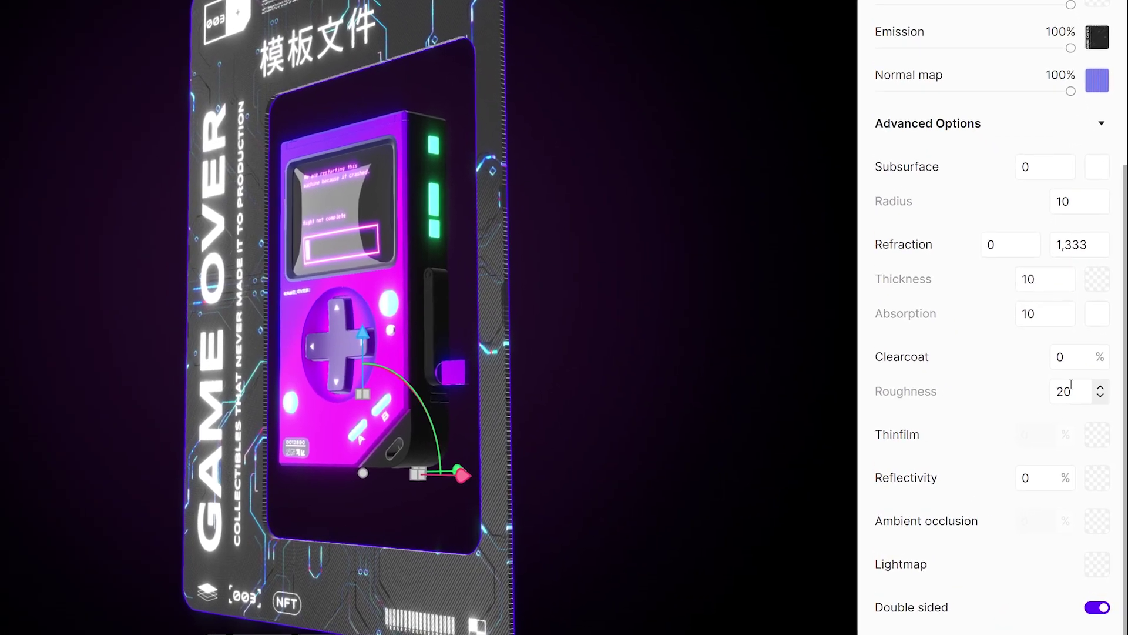
Set the card frame's Clearcoat to 300% and Clearcoat Roughness to 25%.
click(1072, 358)
text(3)
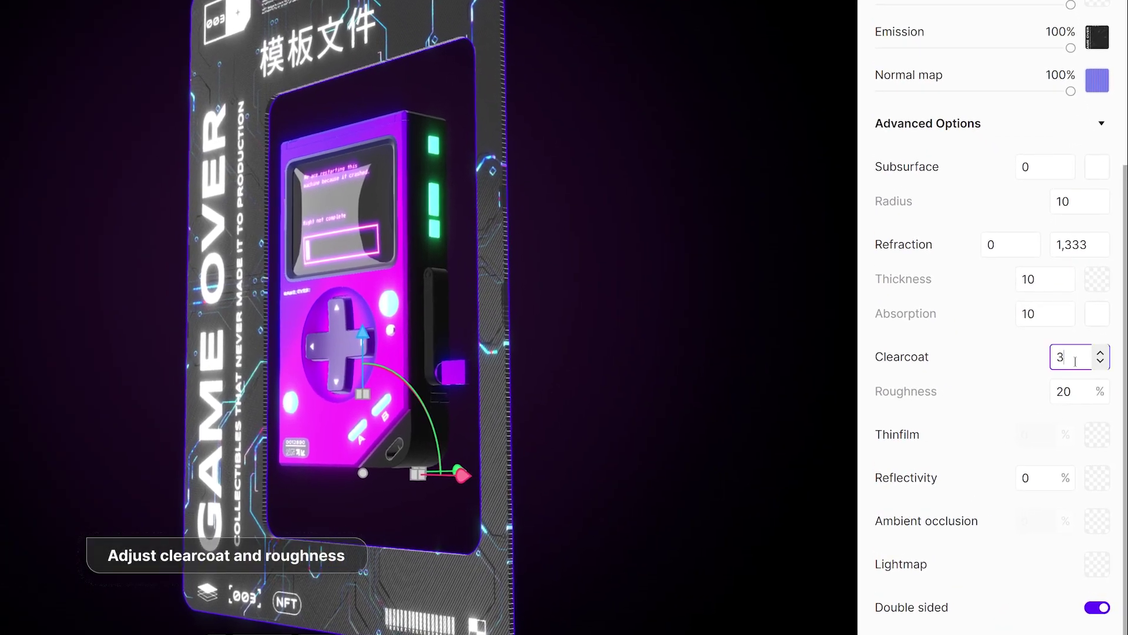
text(00)
key(Return)
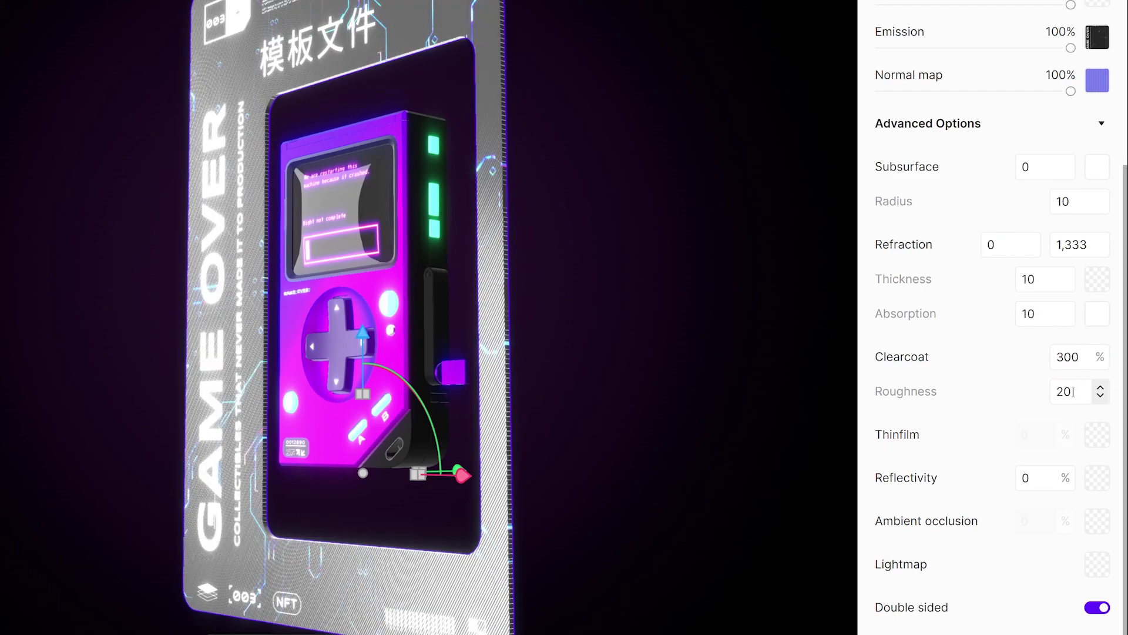
double_click(1066, 392)
text(25)
key(Return)
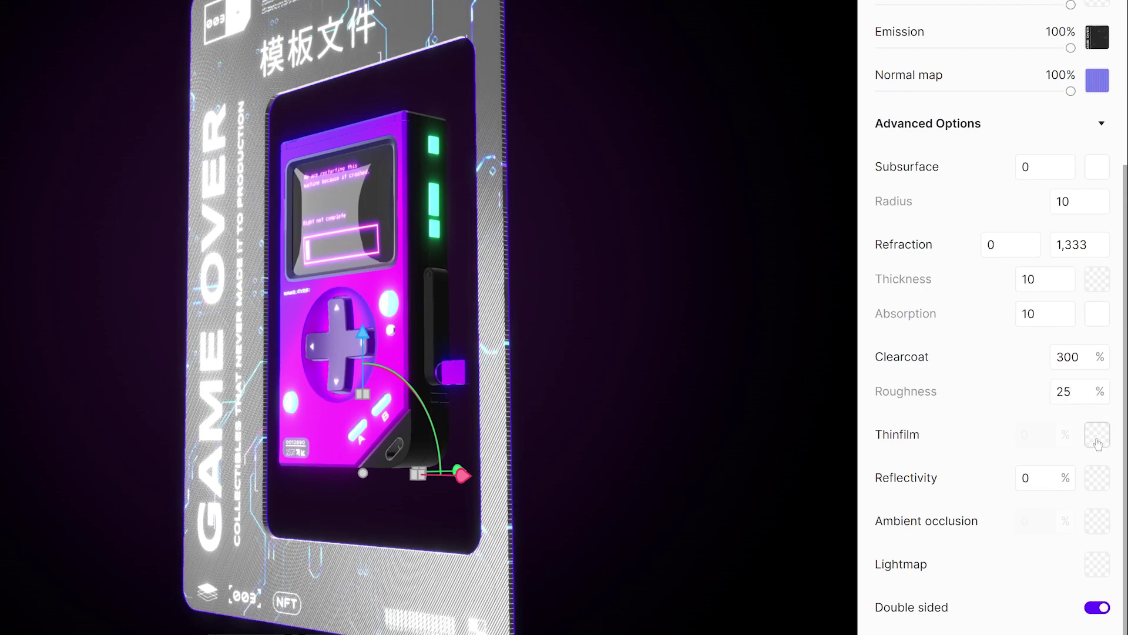
Enable thin-film and colour its gradient's top stop cyan and middle stop blue.
click(1097, 435)
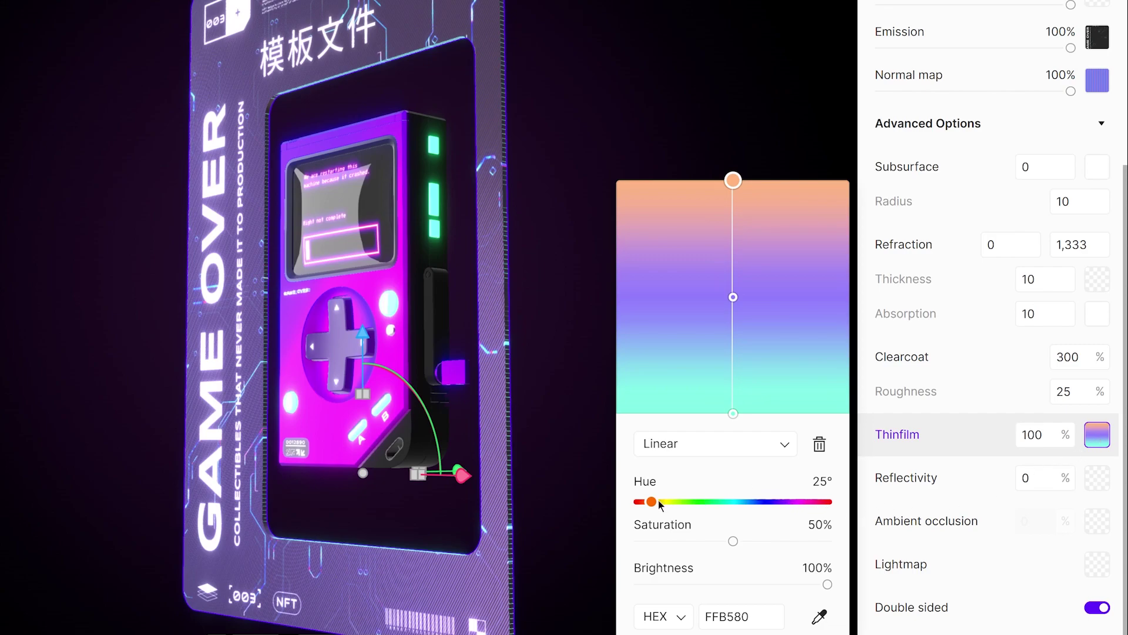
drag(652, 502, 767, 502)
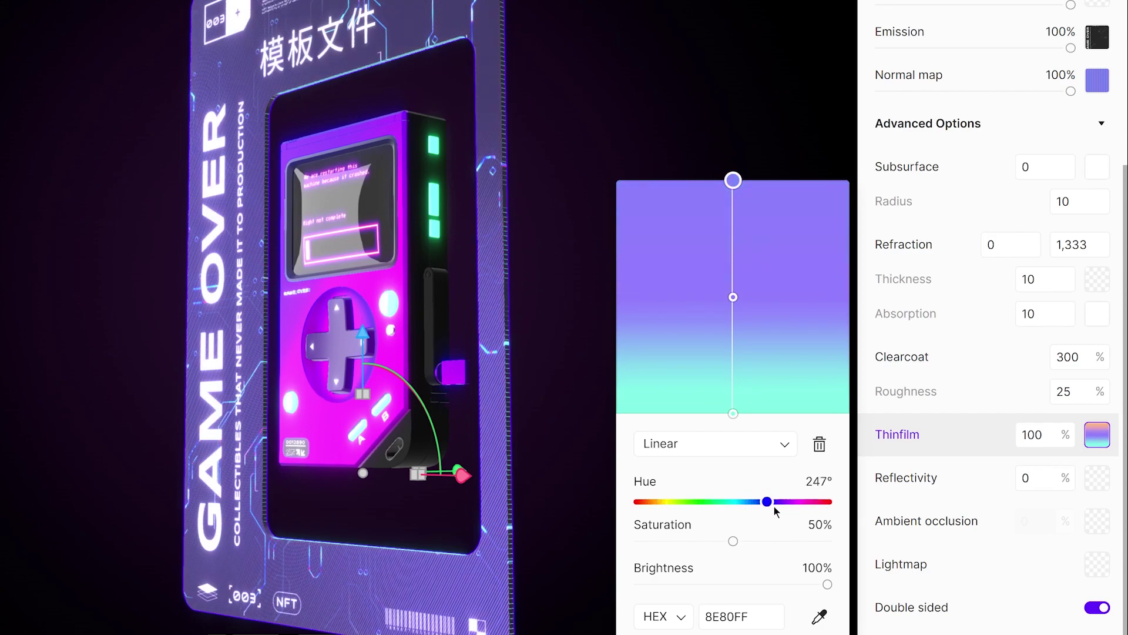
drag(732, 297, 733, 197)
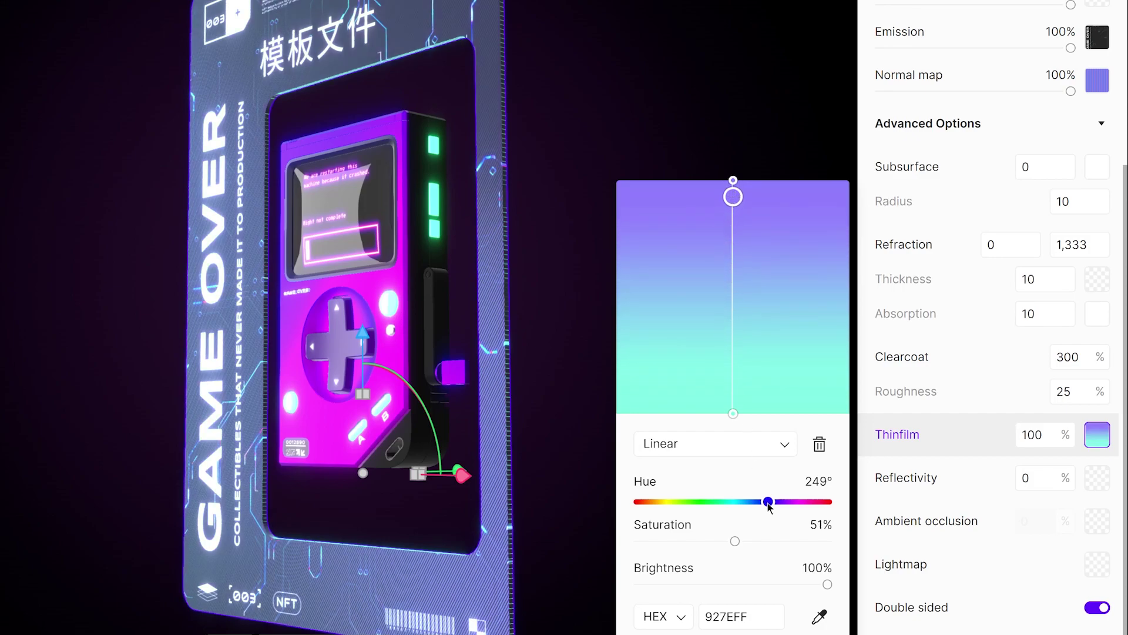
drag(767, 502, 734, 502)
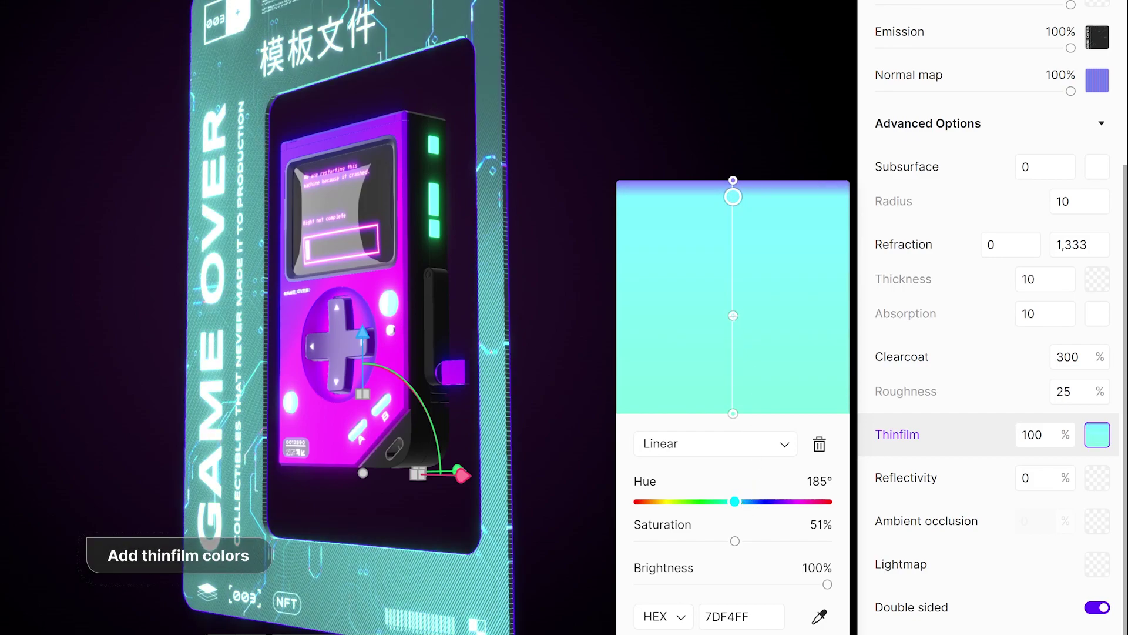
drag(734, 501, 709, 502)
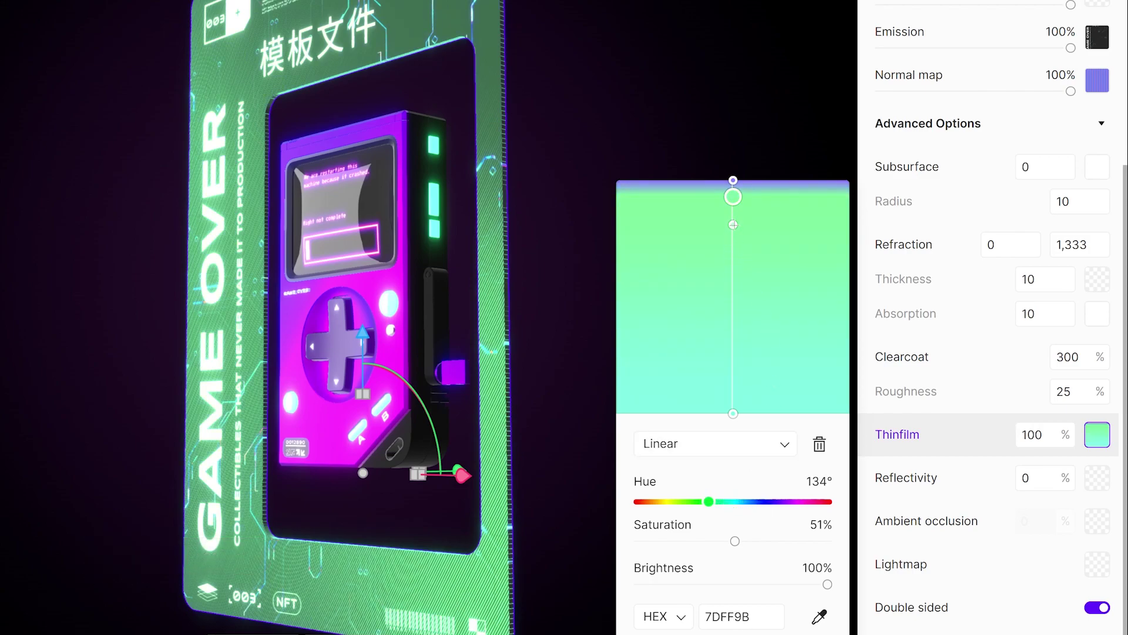
click(732, 224)
drag(708, 502, 795, 501)
Add lower gradient stops, colouring them pink, blue, green and blue.
click(732, 260)
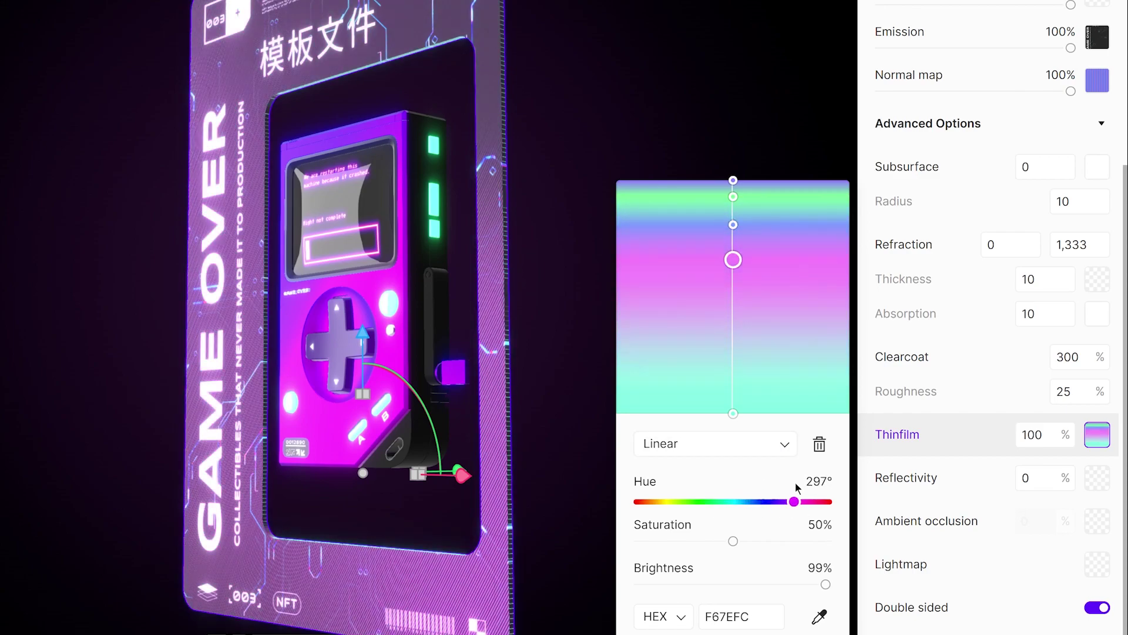
click(732, 295)
drag(789, 502, 756, 502)
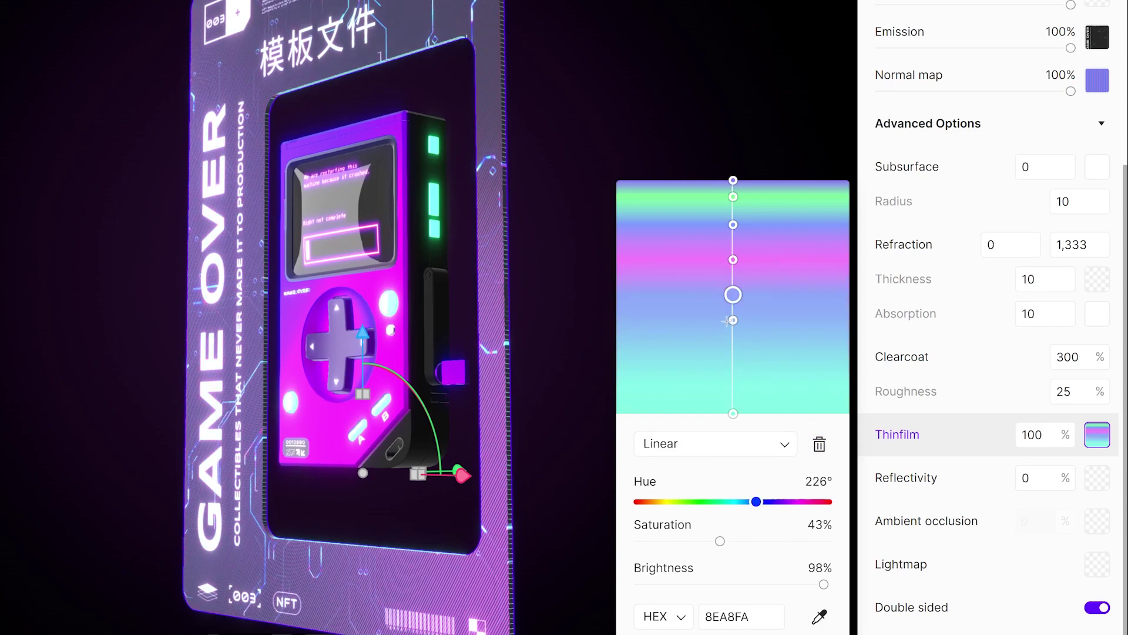
drag(756, 501, 703, 502)
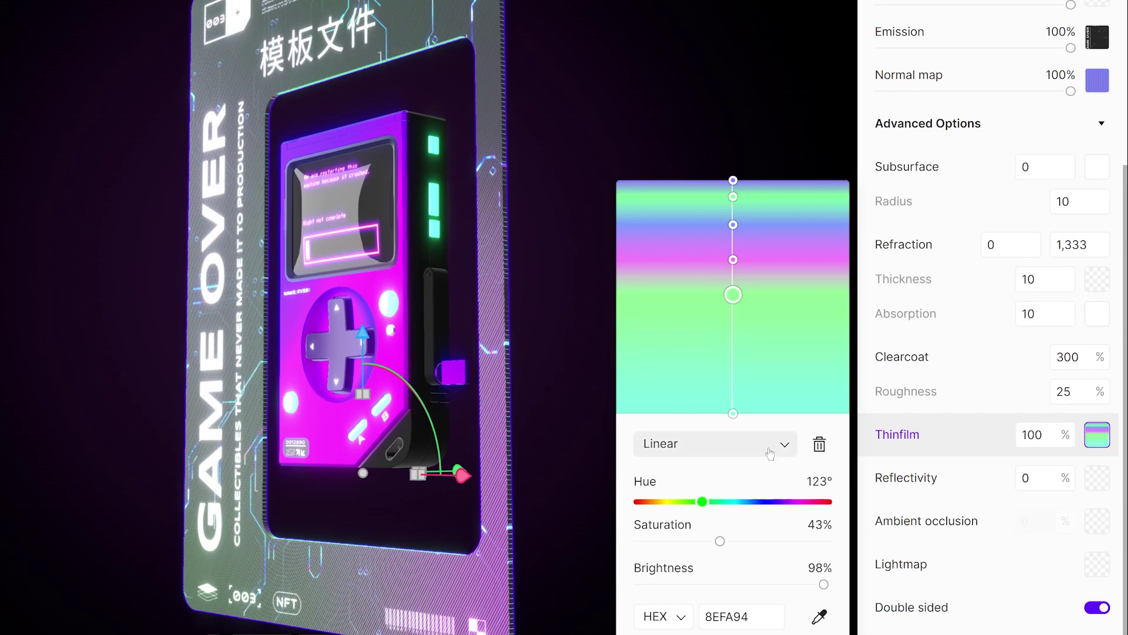
click(733, 323)
click(733, 322)
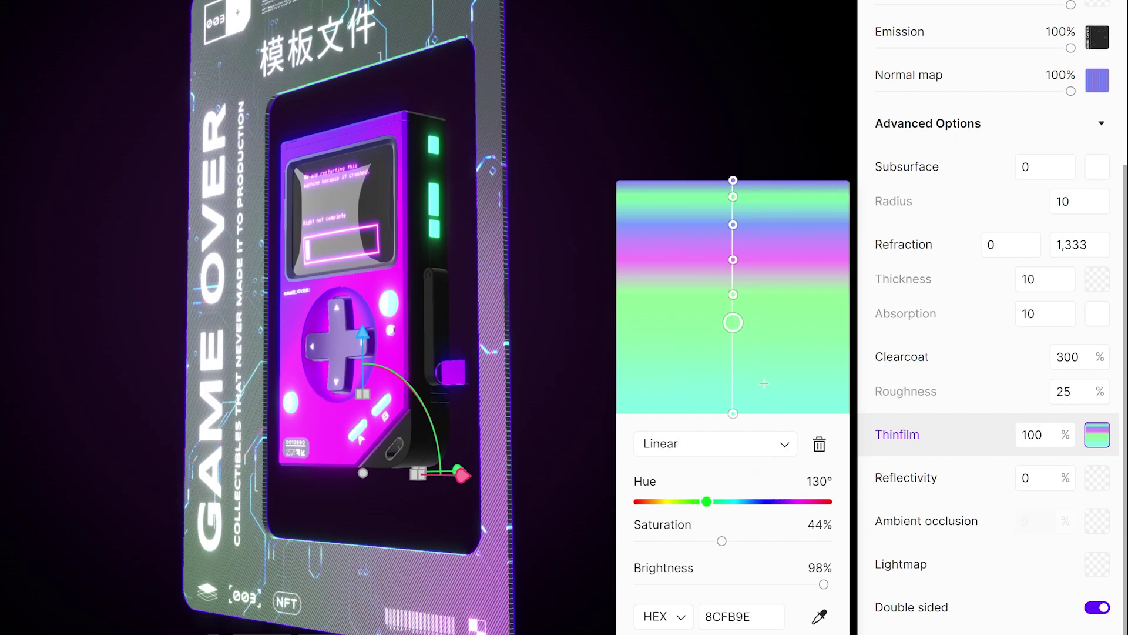
drag(703, 502, 768, 501)
Add two more stops near the bottom and recolour the bottom stop blue.
click(733, 351)
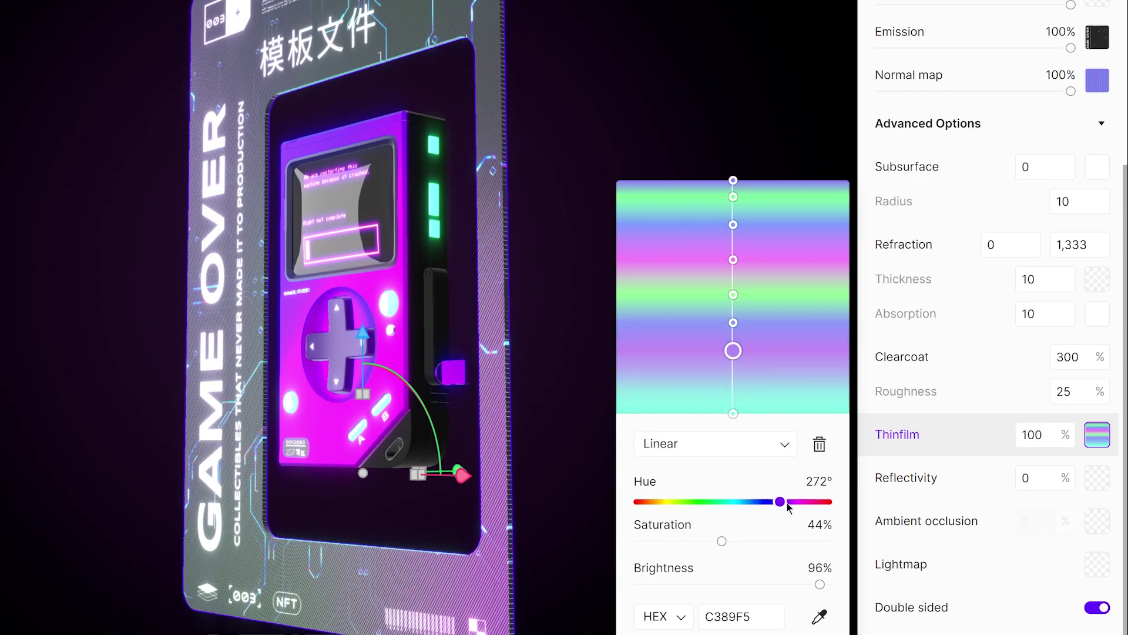
click(733, 381)
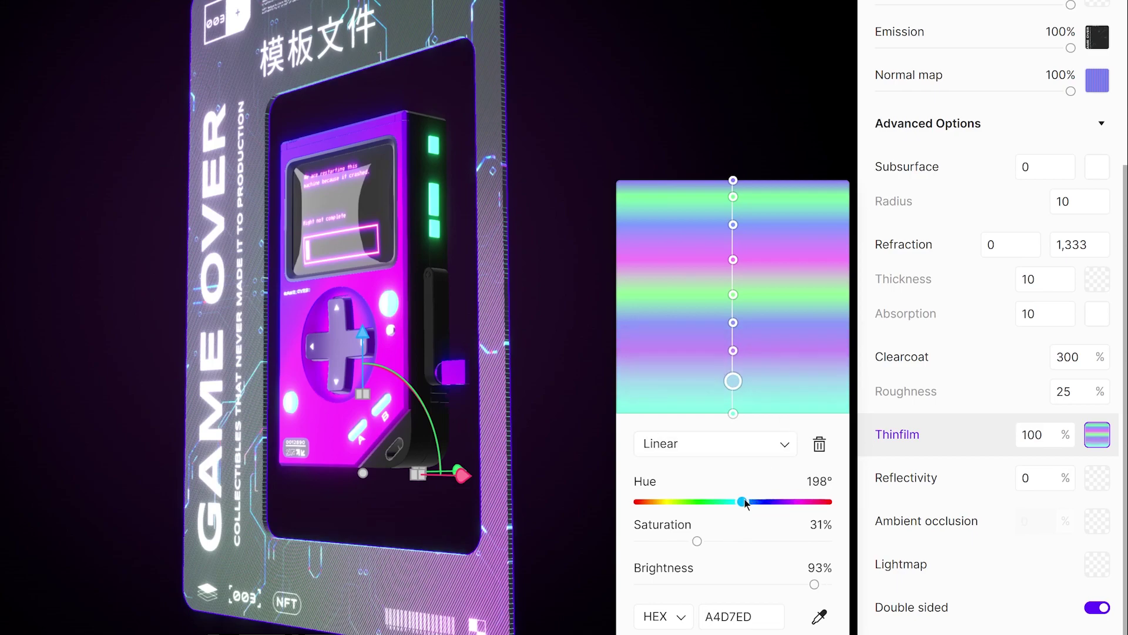
click(732, 412)
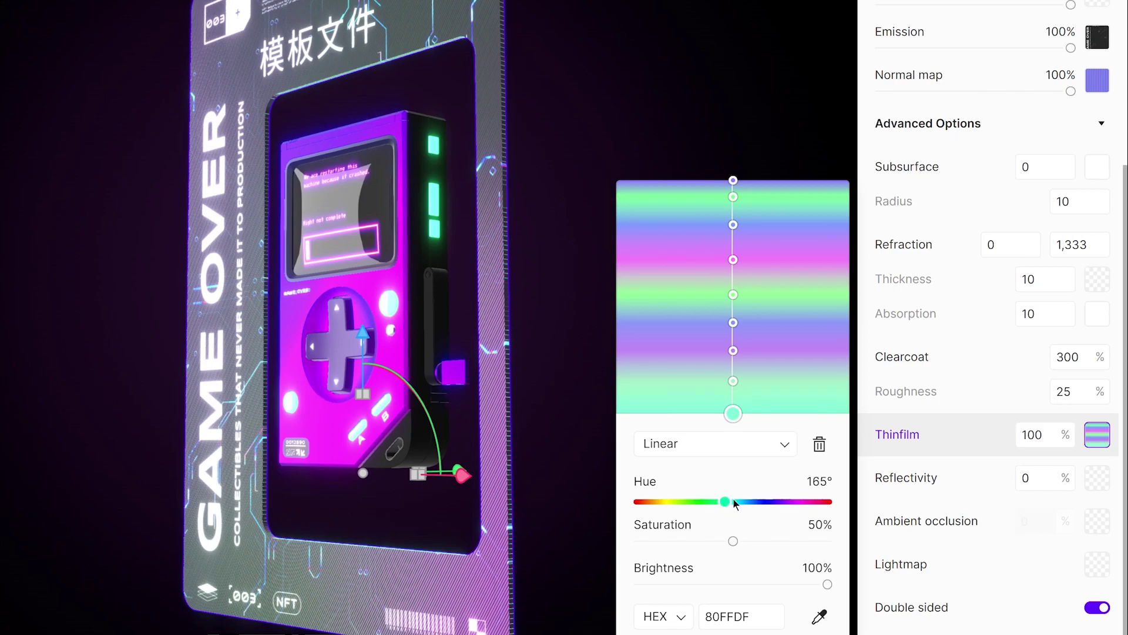
drag(727, 502, 759, 502)
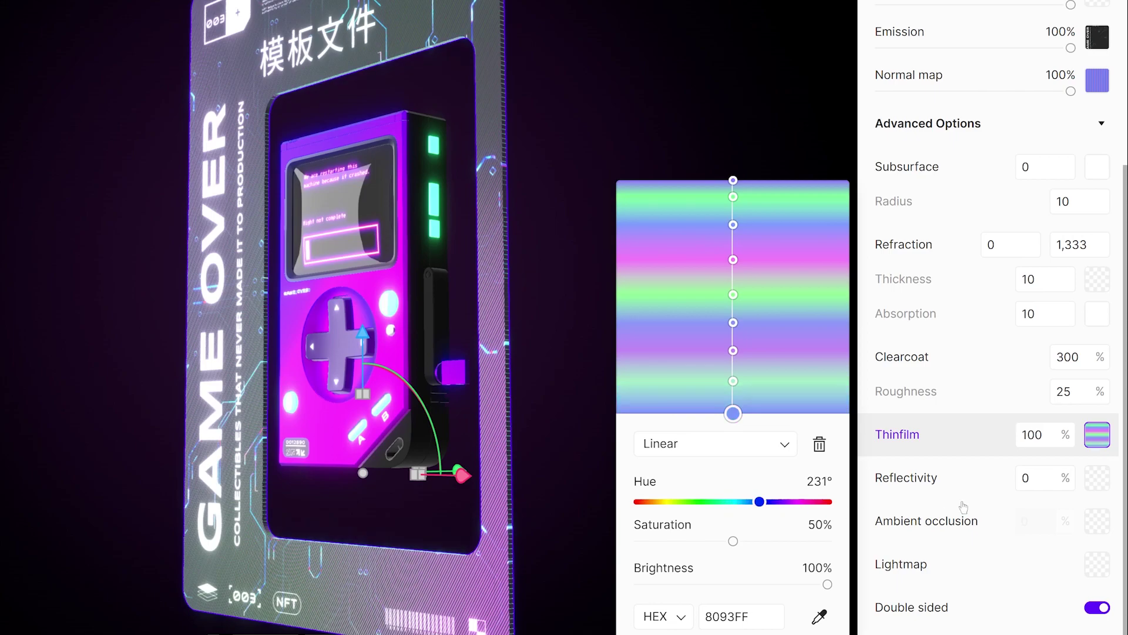
Set thin-film strength to 320% and inspect the card from front and edge-on.
double_click(1033, 435)
text(320)
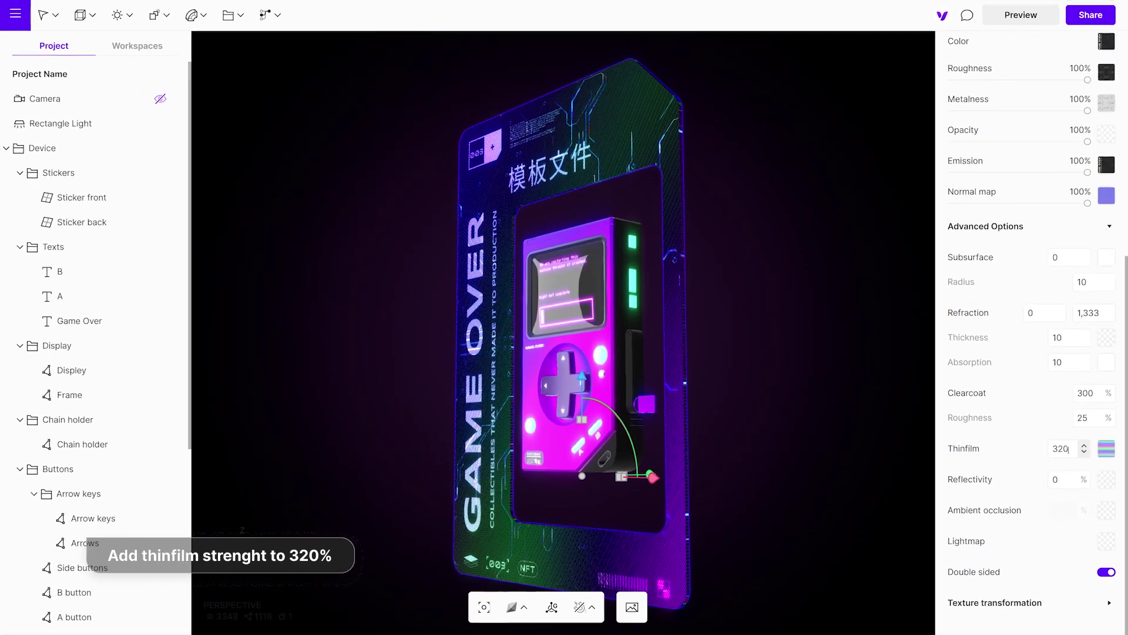
key(Return)
mouse_move(783, 453)
middle_down()
mouse_move(687, 443)
mouse_move(856, 436)
middle_up()
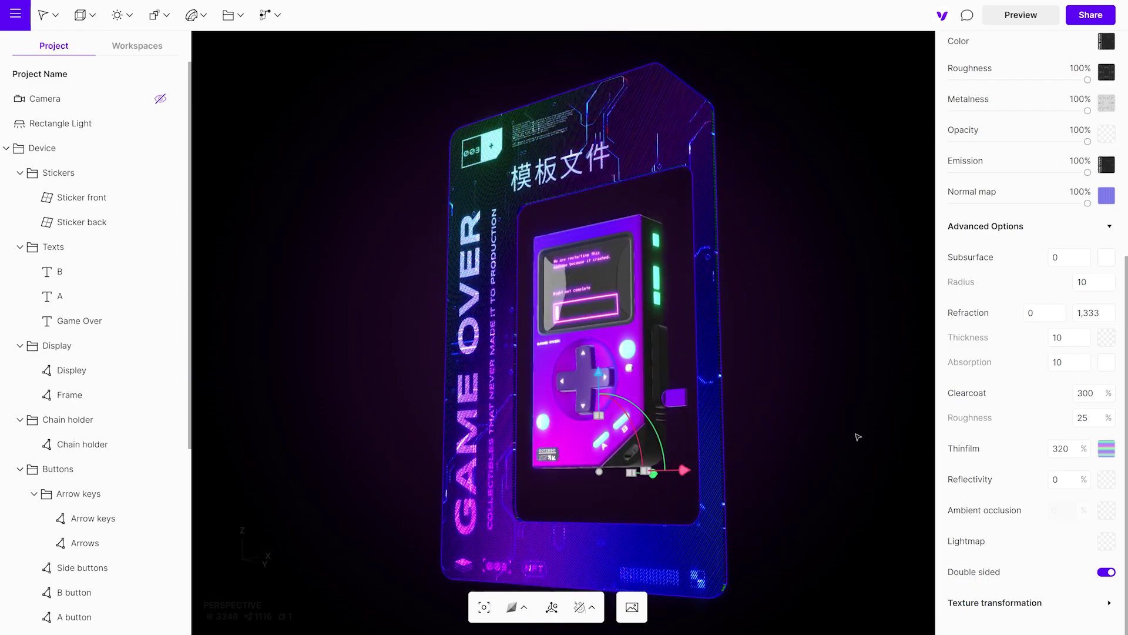
mouse_move(801, 493)
middle_down()
mouse_move(396, 578)
mouse_move(201, 549)
middle_up()
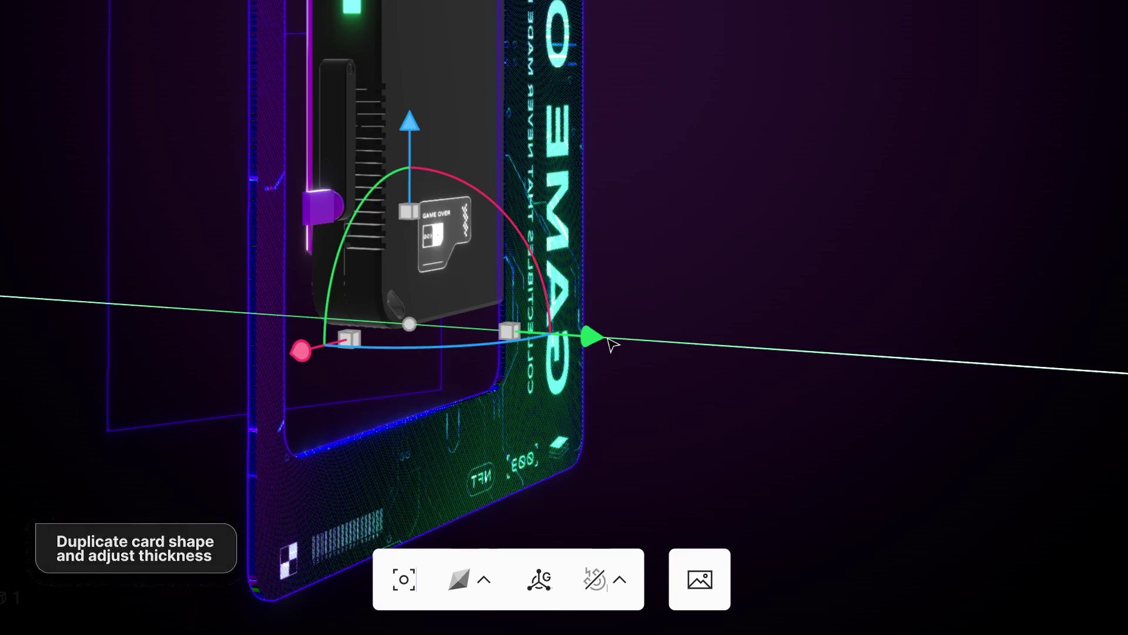
Shift the card copy slightly sideways along the green axis.
drag(596, 337, 621, 350)
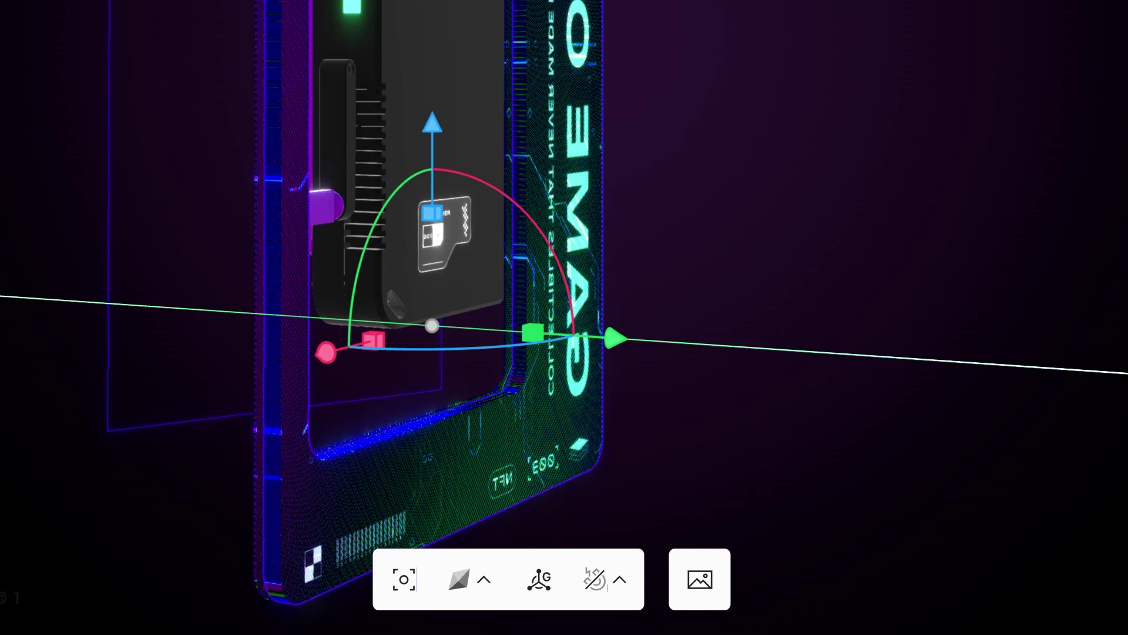
drag(617, 339, 621, 343)
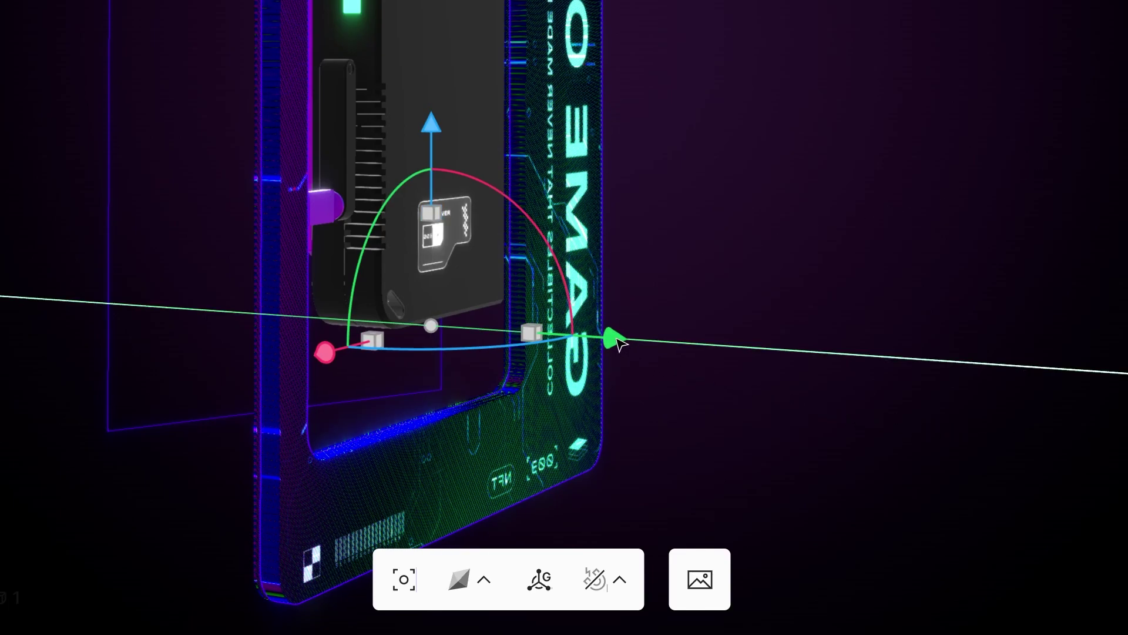
drag(620, 344, 614, 343)
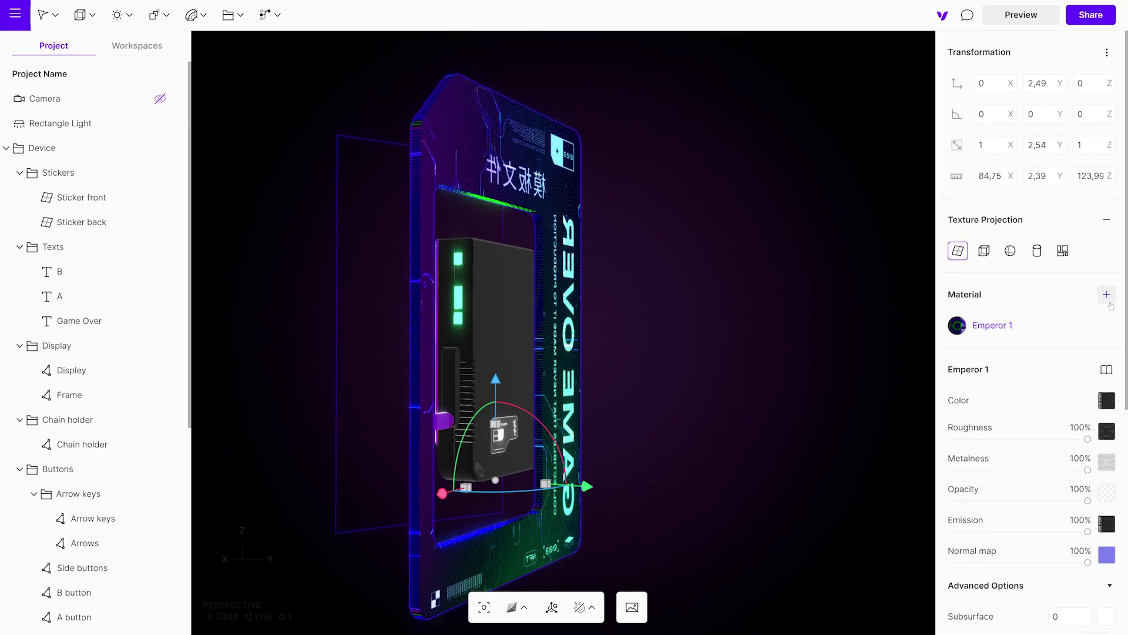
Give the card copy a new material and remove the old Emperor 1 material.
click(1107, 294)
click(1105, 430)
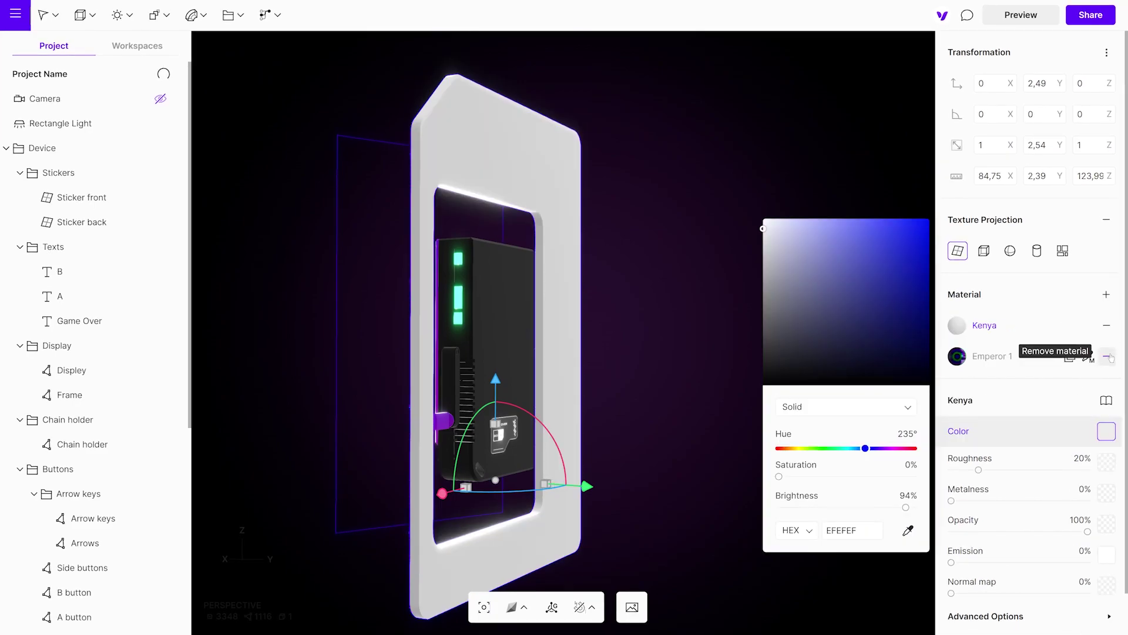
click(1109, 356)
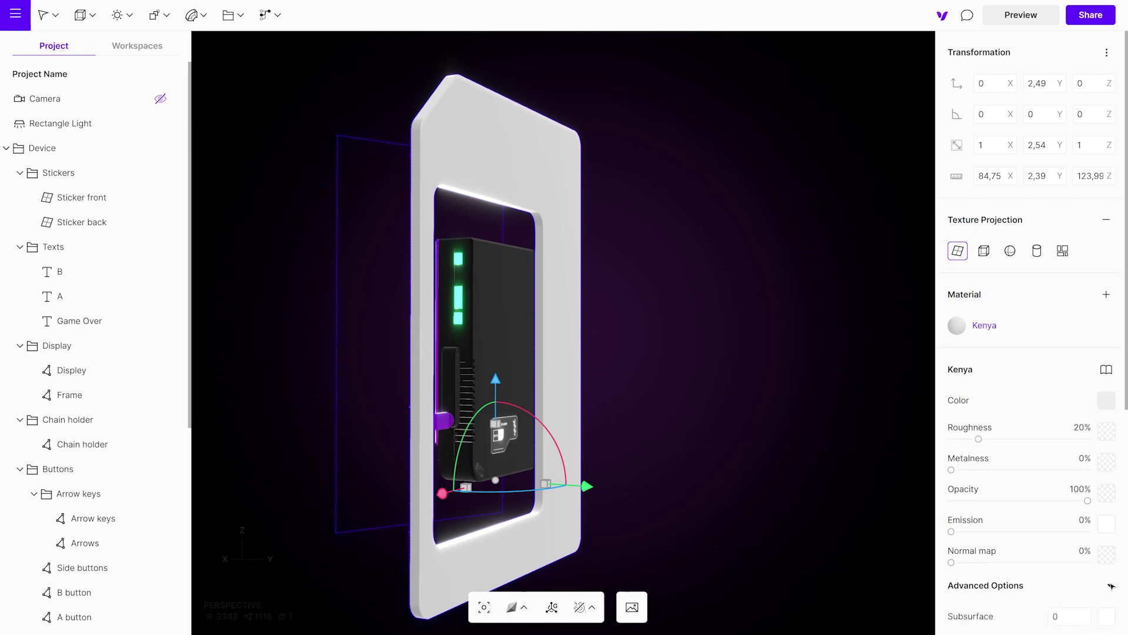
scroll(1112, 586, down, 5)
scroll(1112, 585, down, 4)
scroll(1112, 585, down, 2)
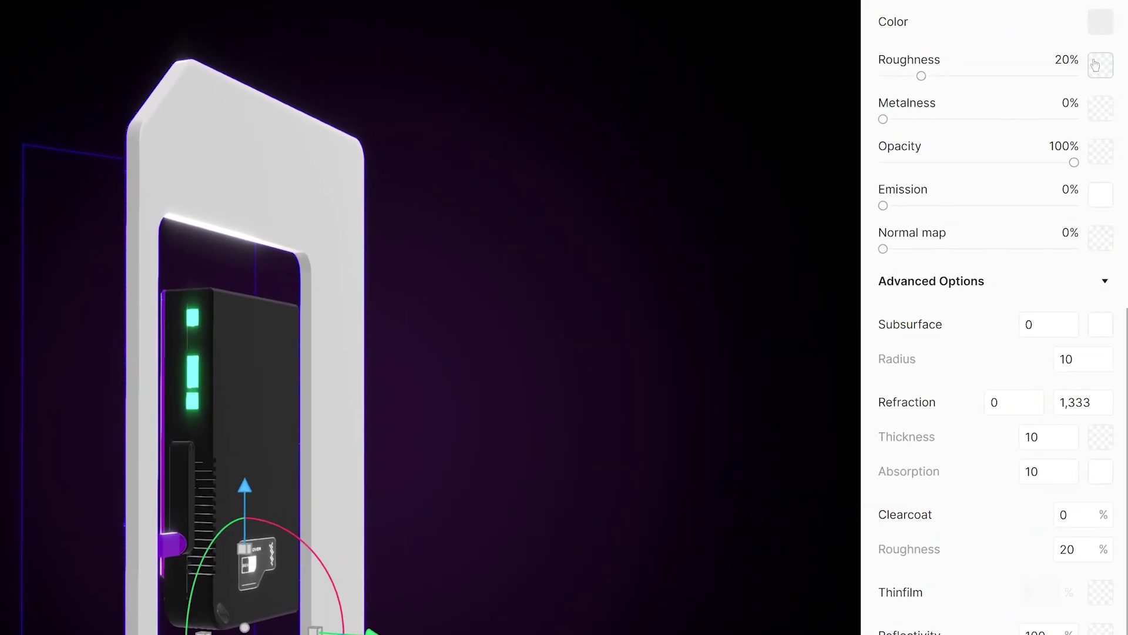
Apply a Linear gradient roughness texture and raise Refraction to 100.
click(1103, 58)
click(787, 272)
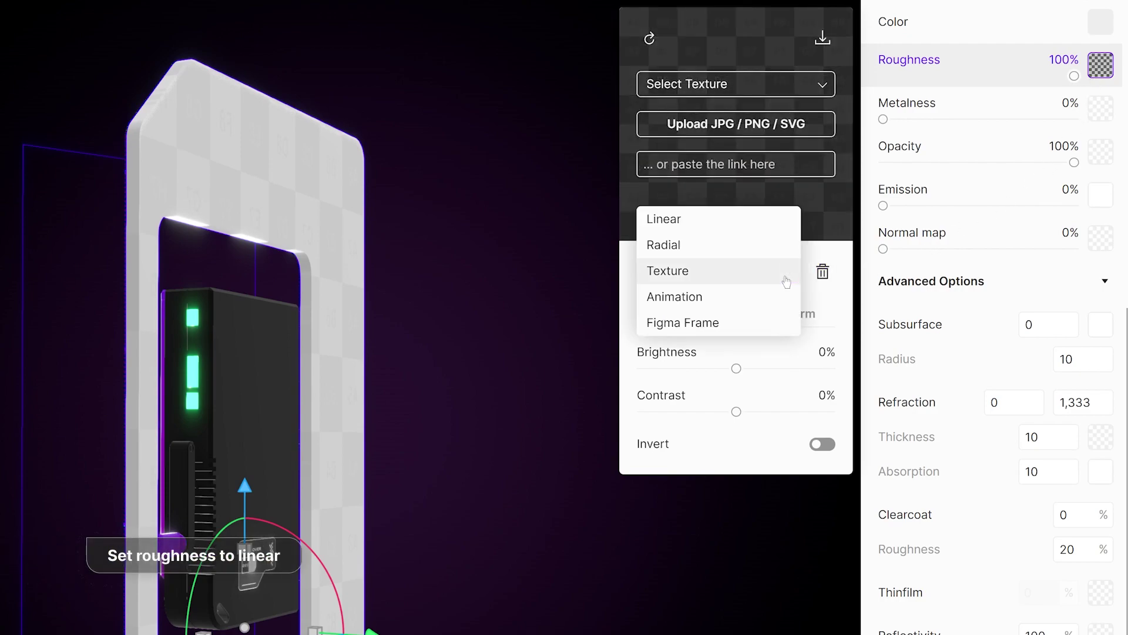
click(739, 219)
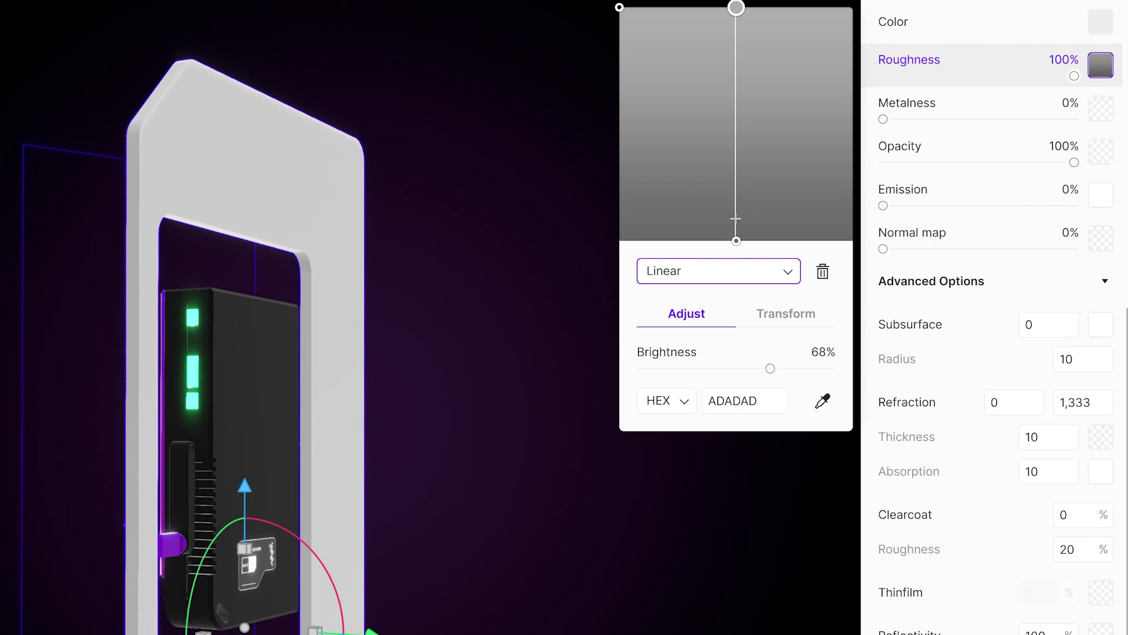
click(1036, 414)
drag(1036, 408, 1025, 264)
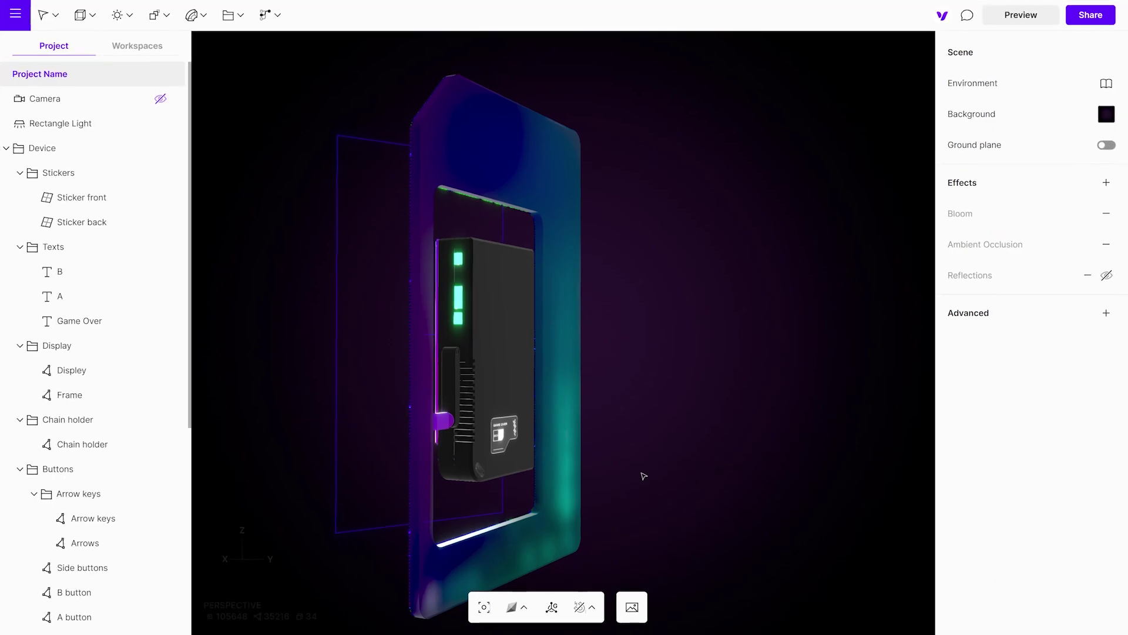
Select the duplicate card shape and adjust its thickness and position with the gizmo.
mouse_move(642, 475)
mouse_down()
mouse_move(1017, 450)
mouse_move(618, 455)
mouse_up()
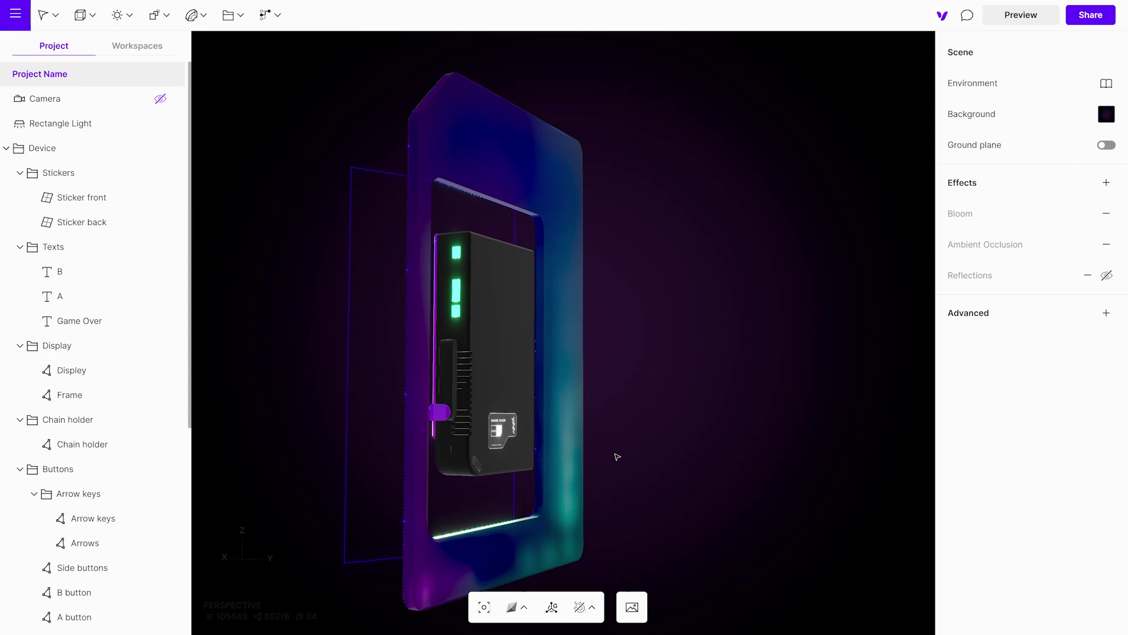
click(583, 489)
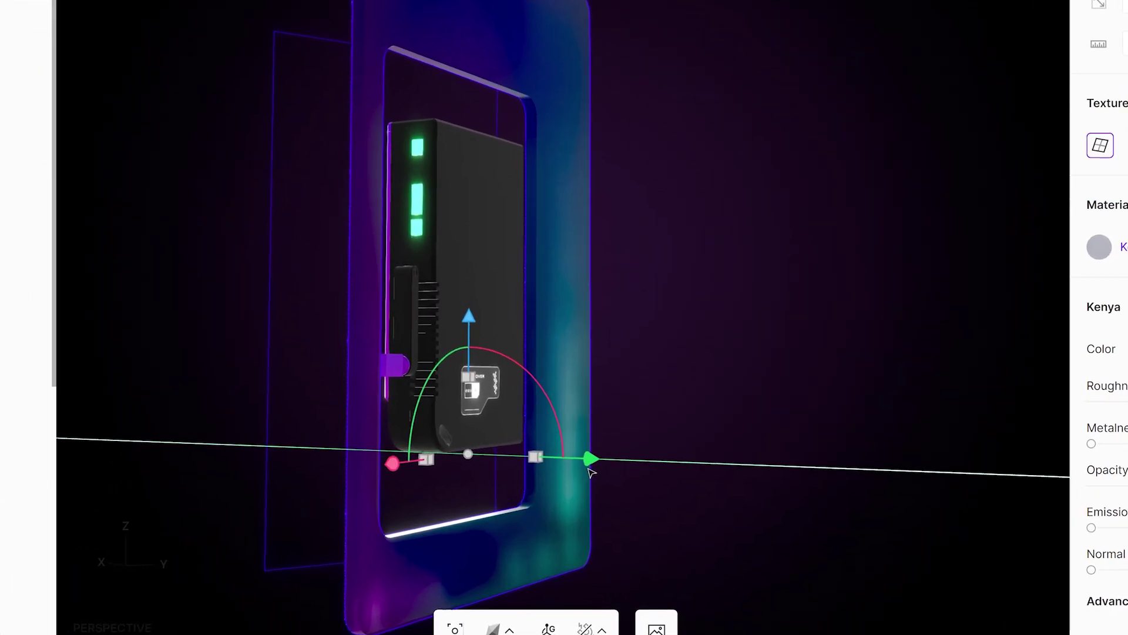
drag(605, 332, 640, 330)
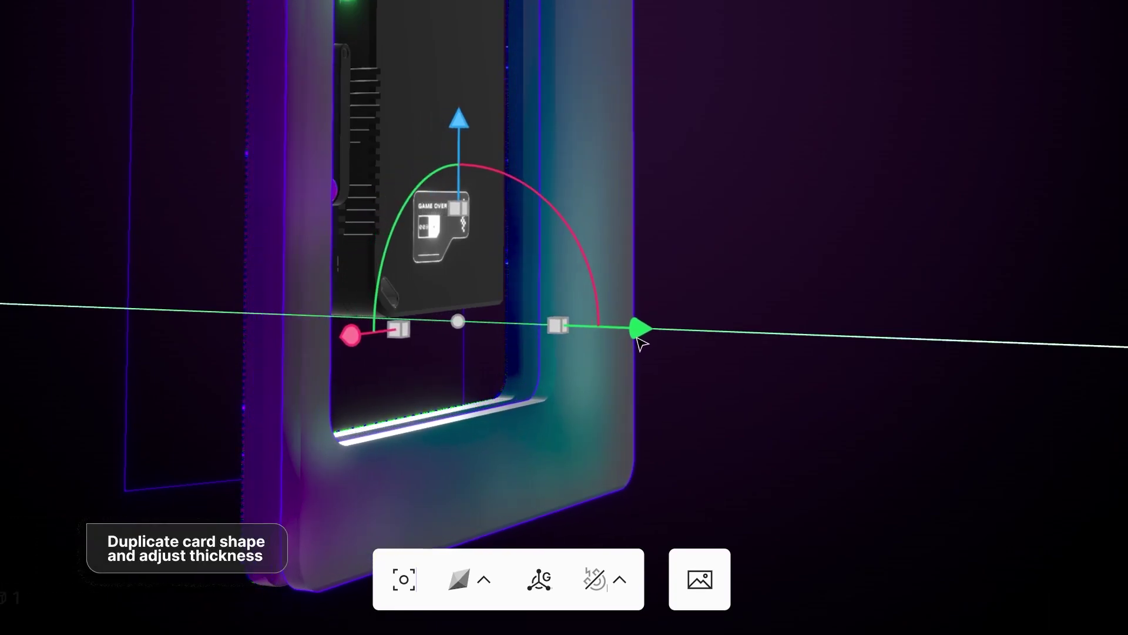
drag(570, 334, 512, 338)
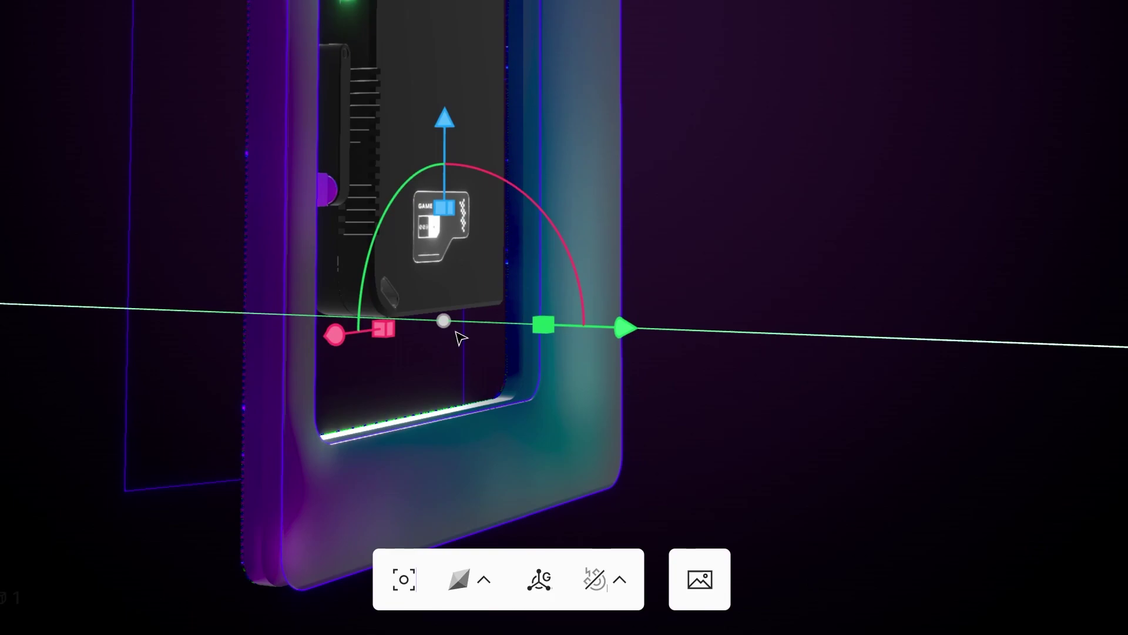
drag(625, 328, 605, 331)
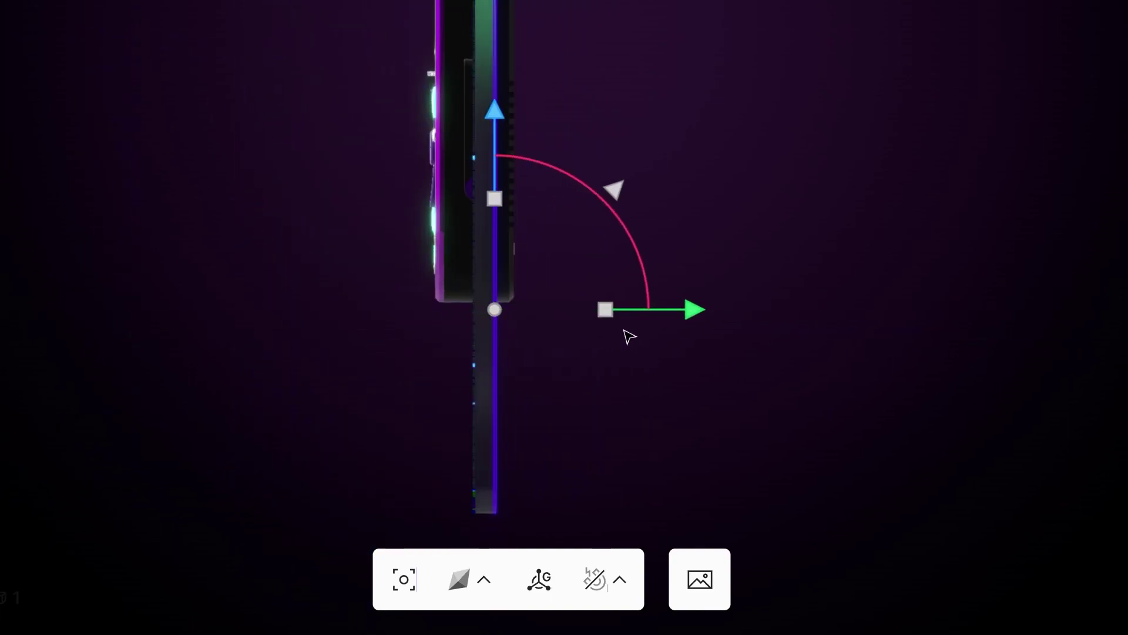
drag(694, 310, 694, 320)
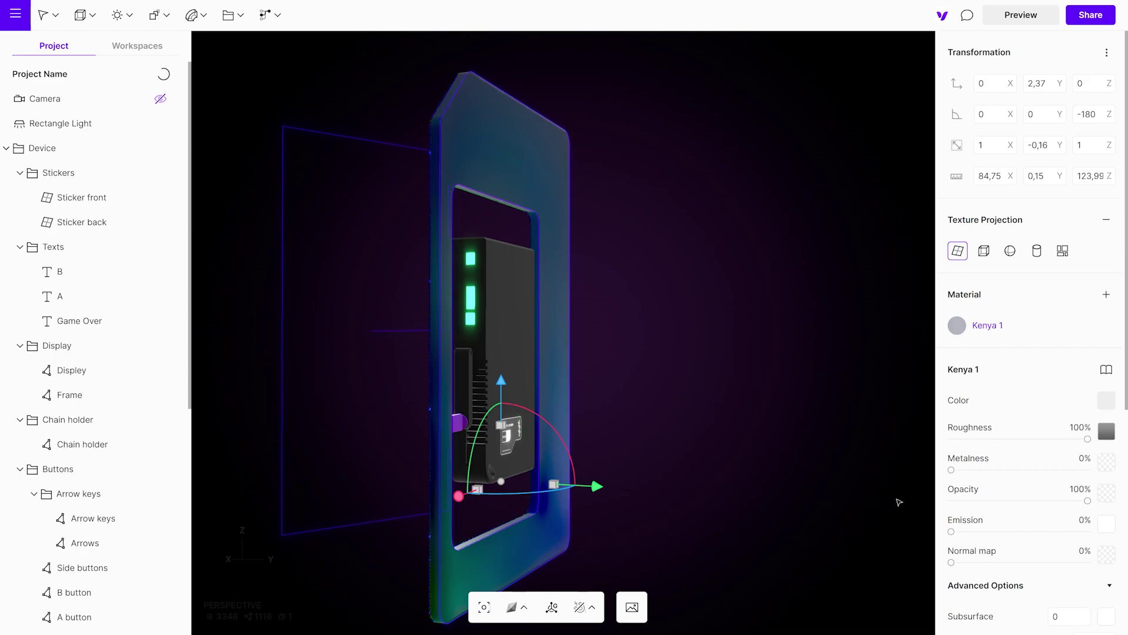
Replace Kenya 1 with an Origami material and copy the Metallic frame link in Figma.
click(1106, 294)
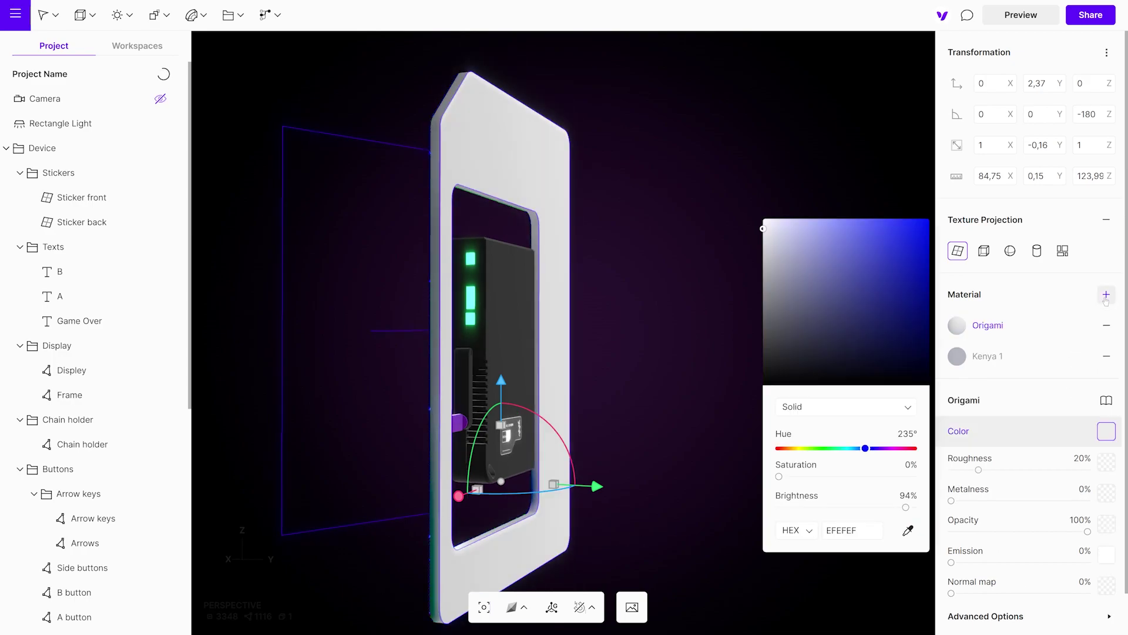
click(1107, 356)
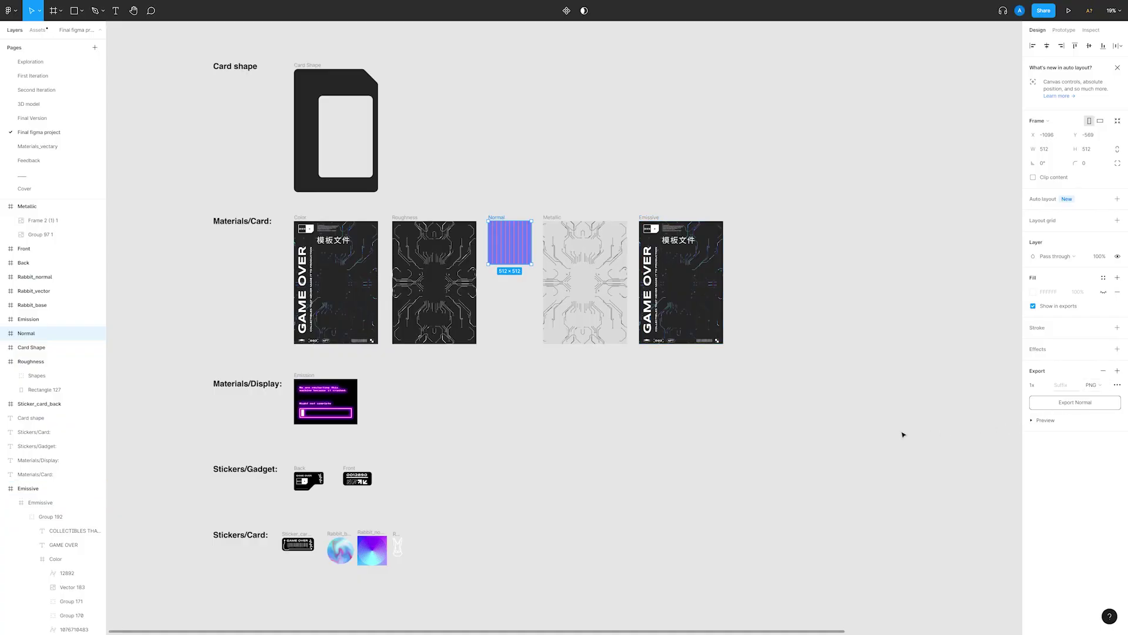
right_click(600, 335)
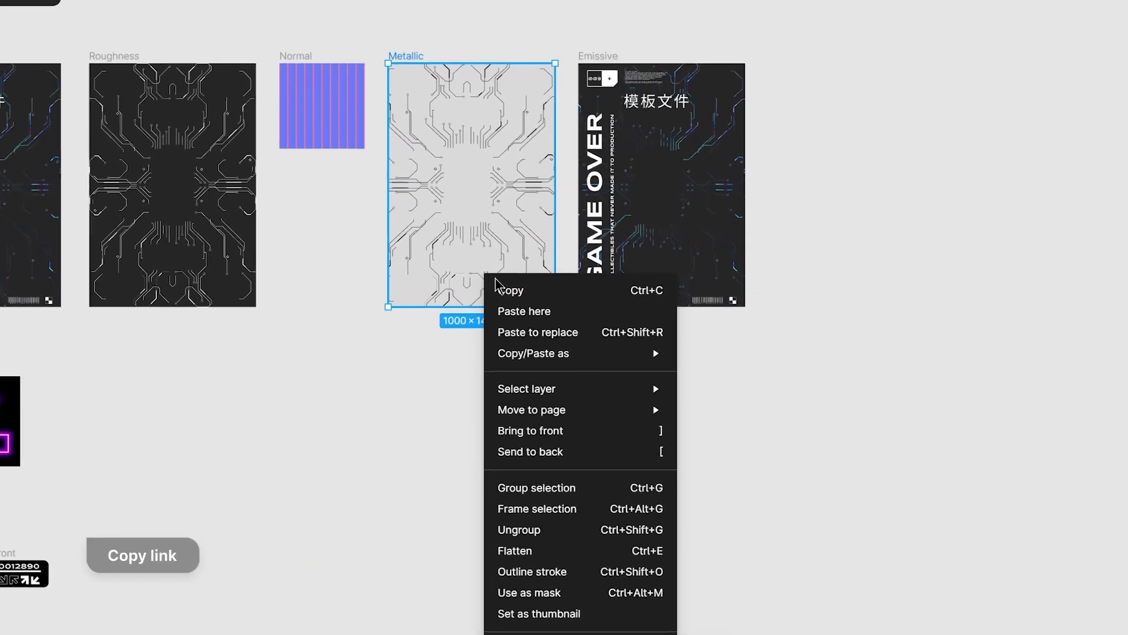
mouse_move(572, 349)
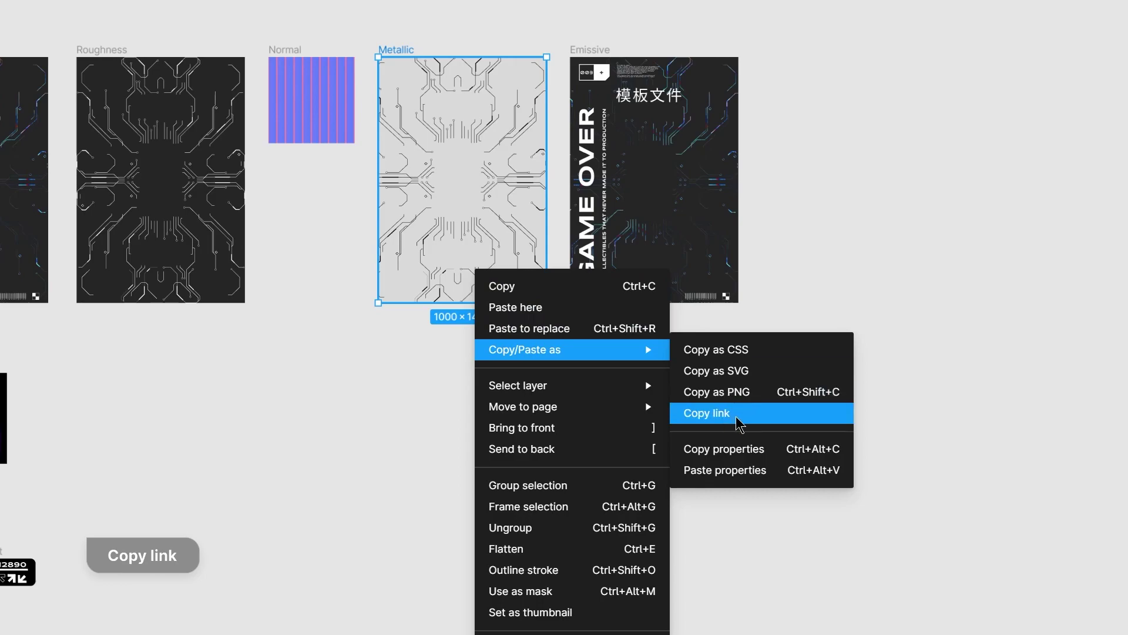
click(738, 414)
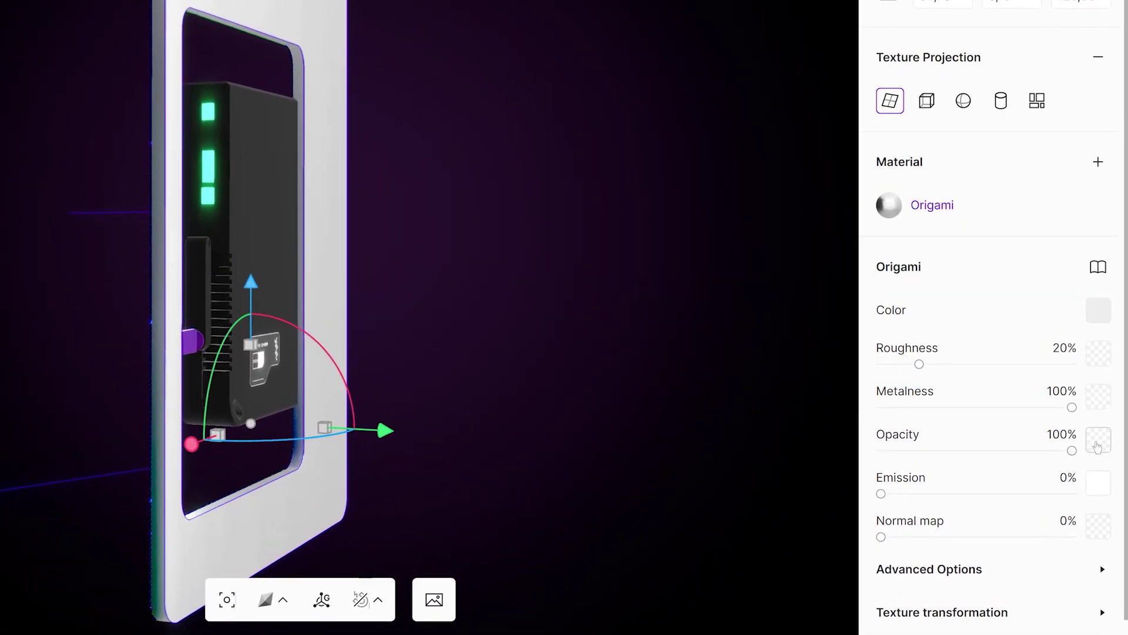
Use the linked Figma frame as an inverted opacity texture, then view the GAME OVER front.
click(1099, 438)
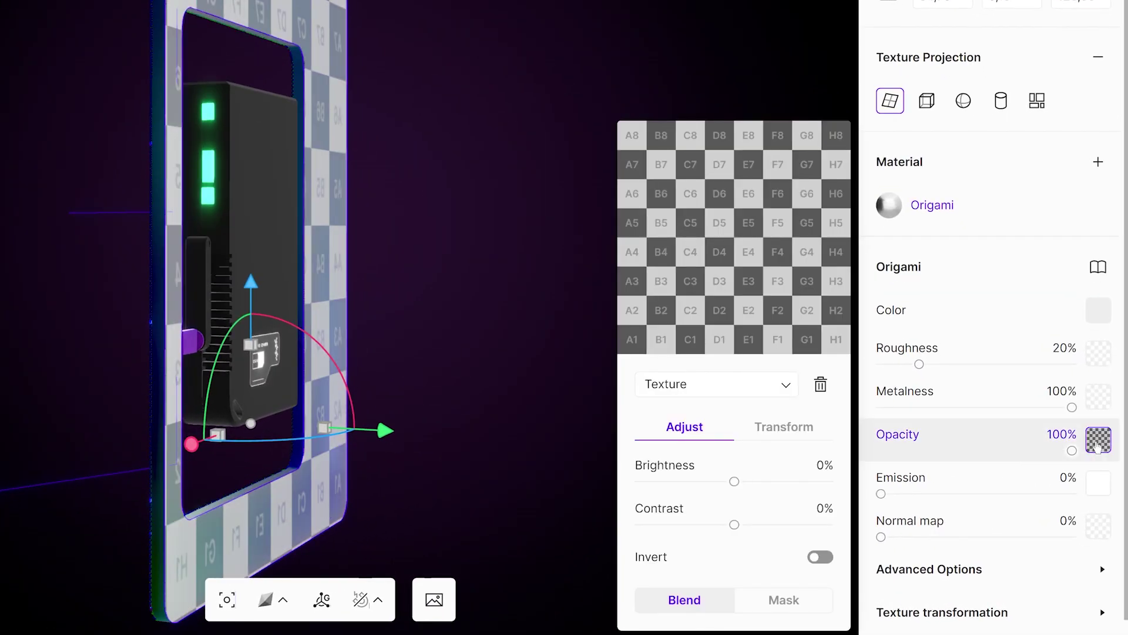
click(715, 383)
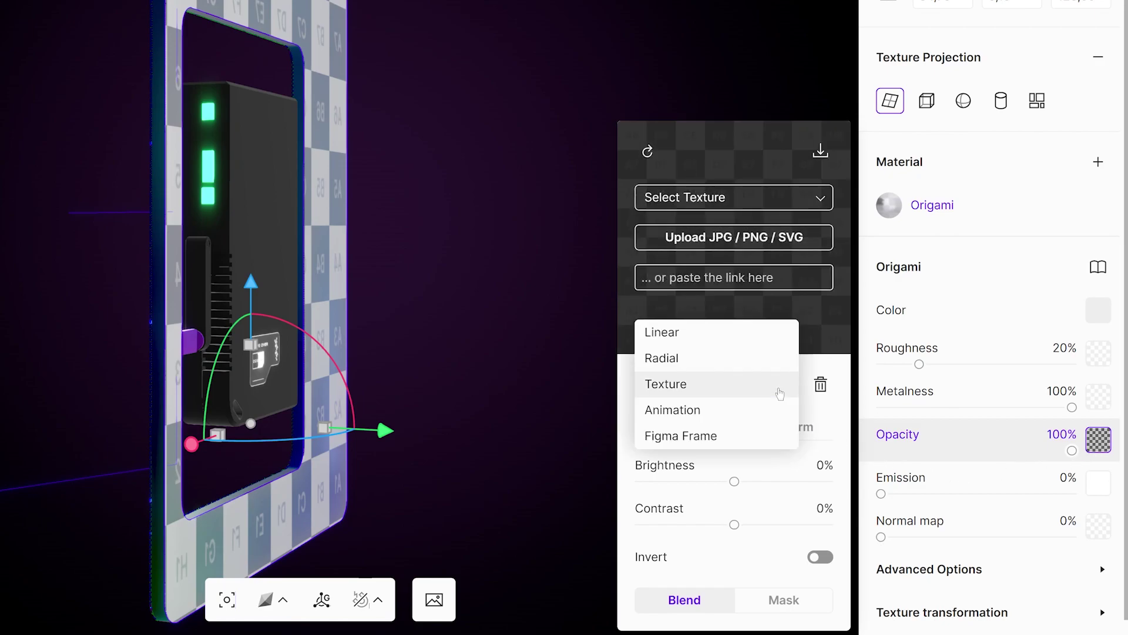
click(741, 436)
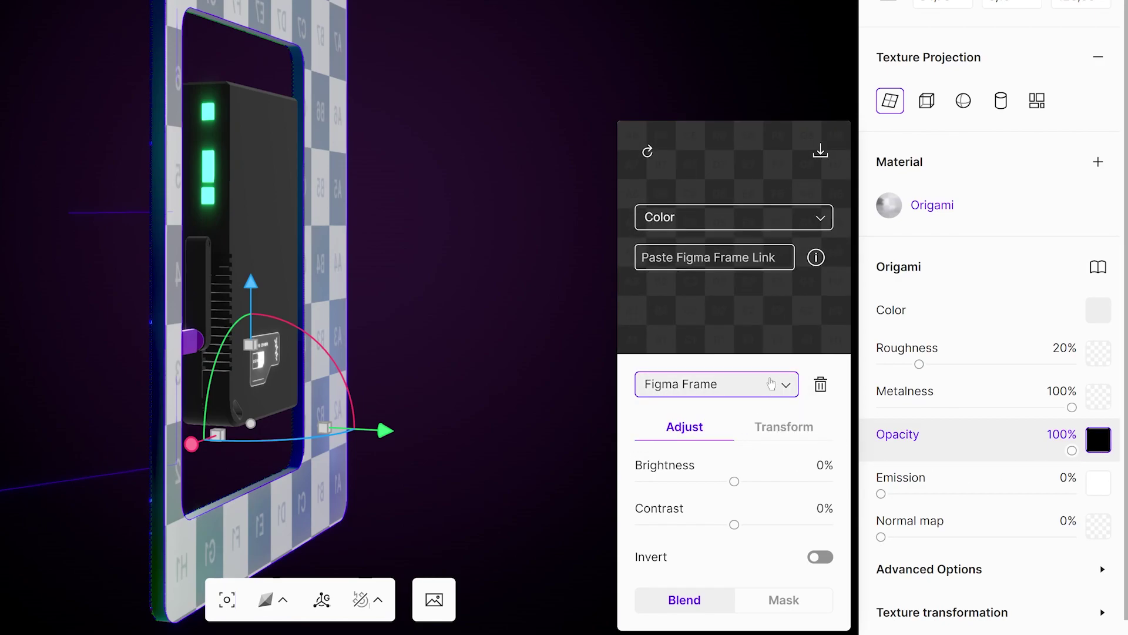
click(698, 258)
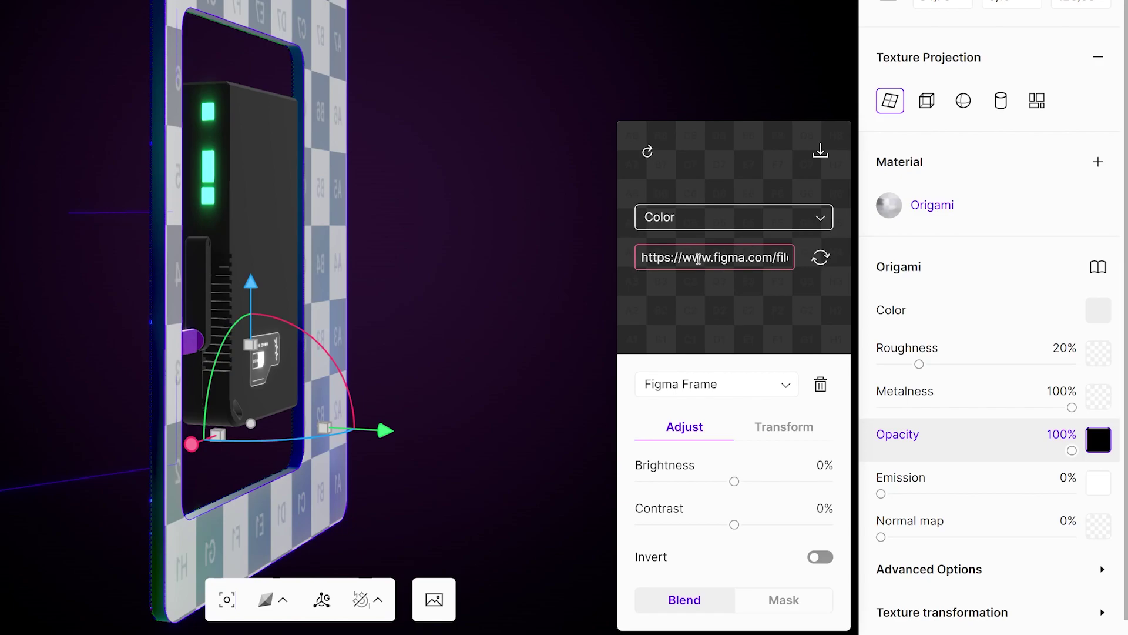
key(Return)
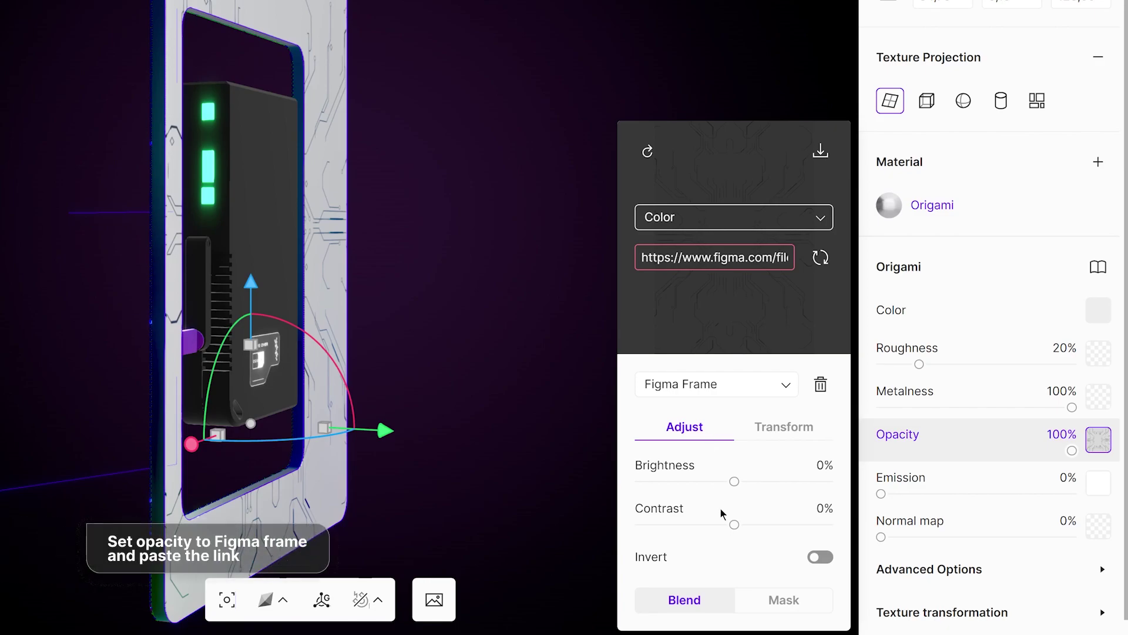
click(819, 558)
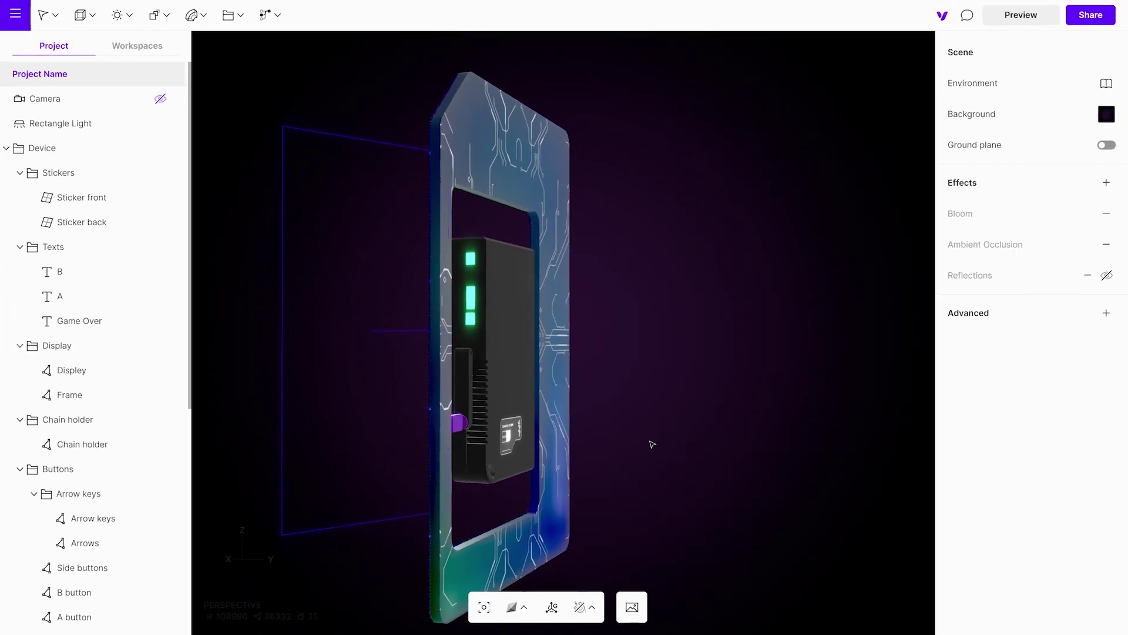
mouse_move(651, 443)
mouse_down()
mouse_move(955, 440)
mouse_move(804, 458)
mouse_move(535, 433)
mouse_move(1093, 431)
mouse_up()
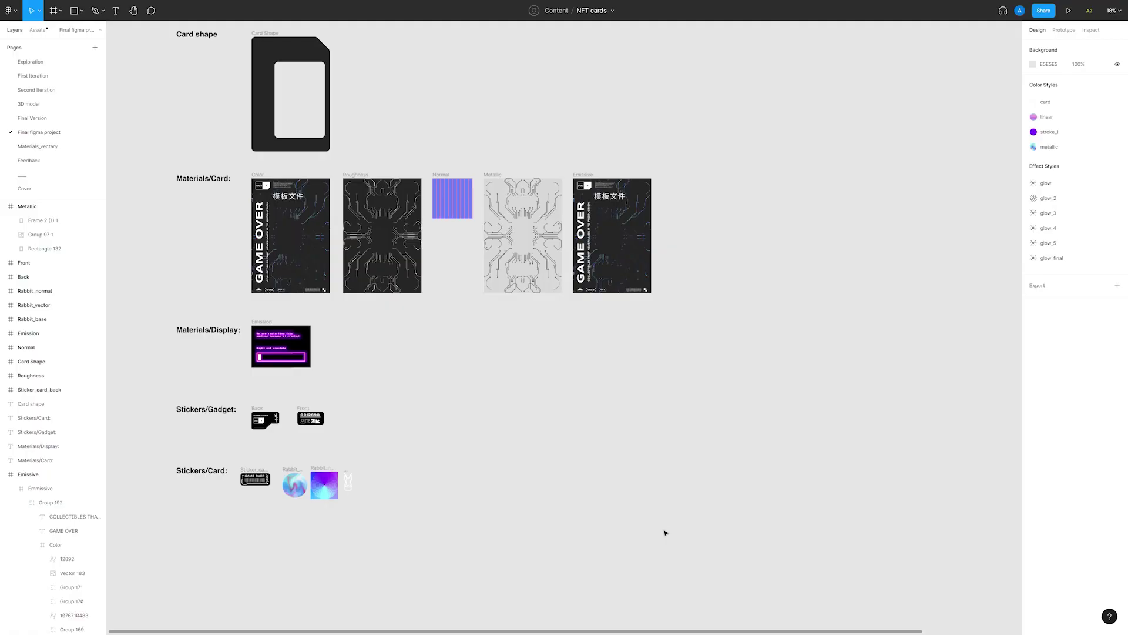
Export the four selected Stickers/Card layers from Figma as PNG files.
drag(452, 529, 231, 451)
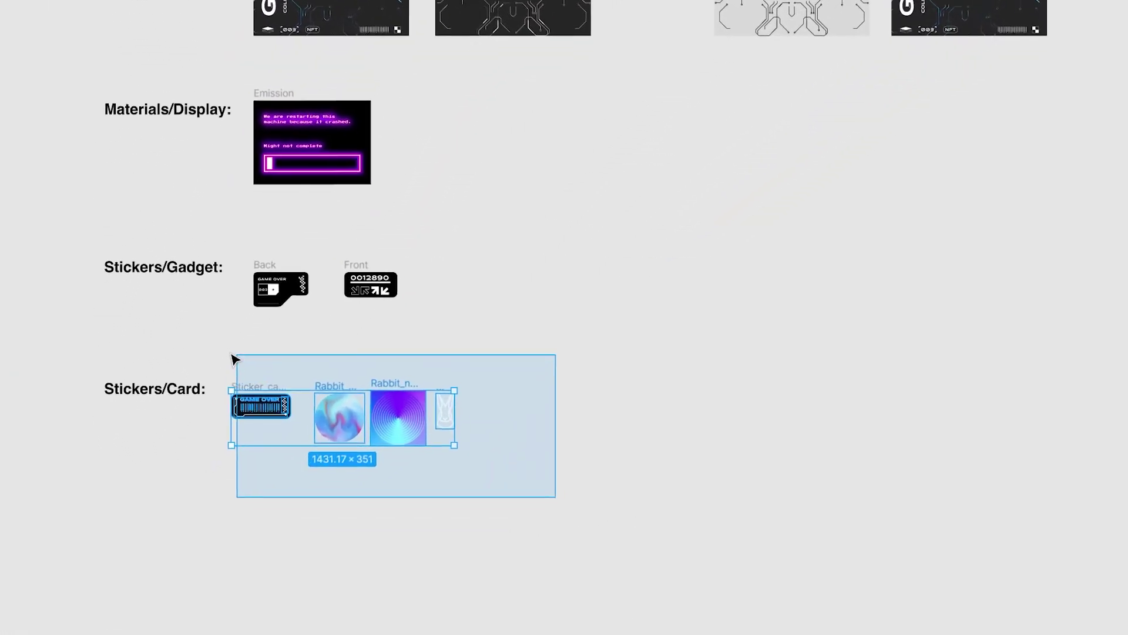
drag(223, 350, 223, 350)
scroll(573, 543, right, 10)
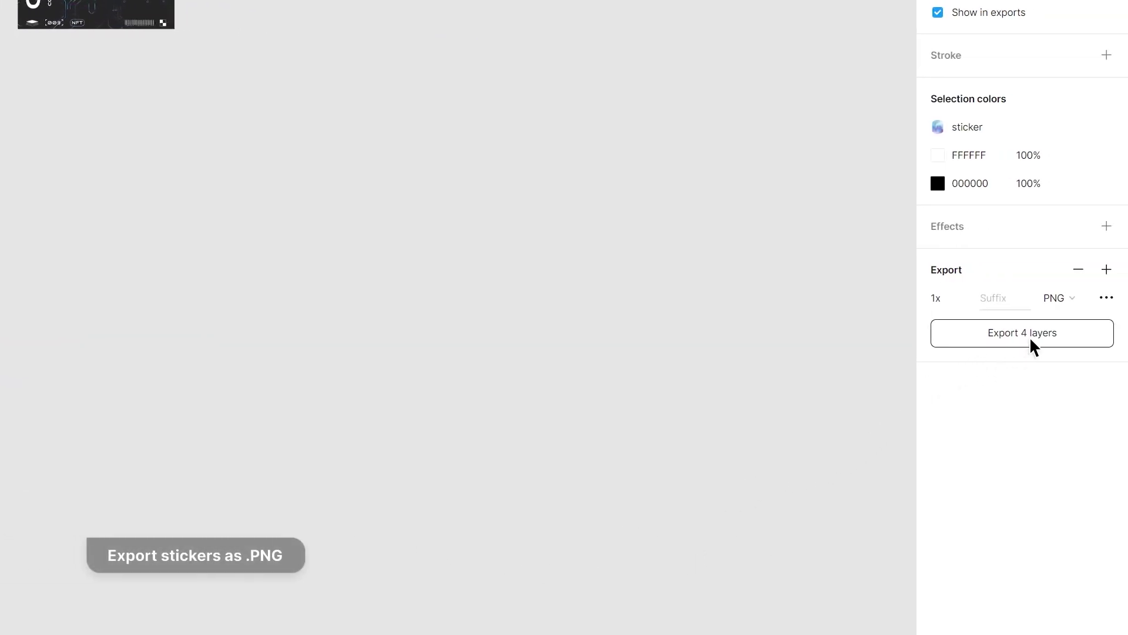
click(1034, 346)
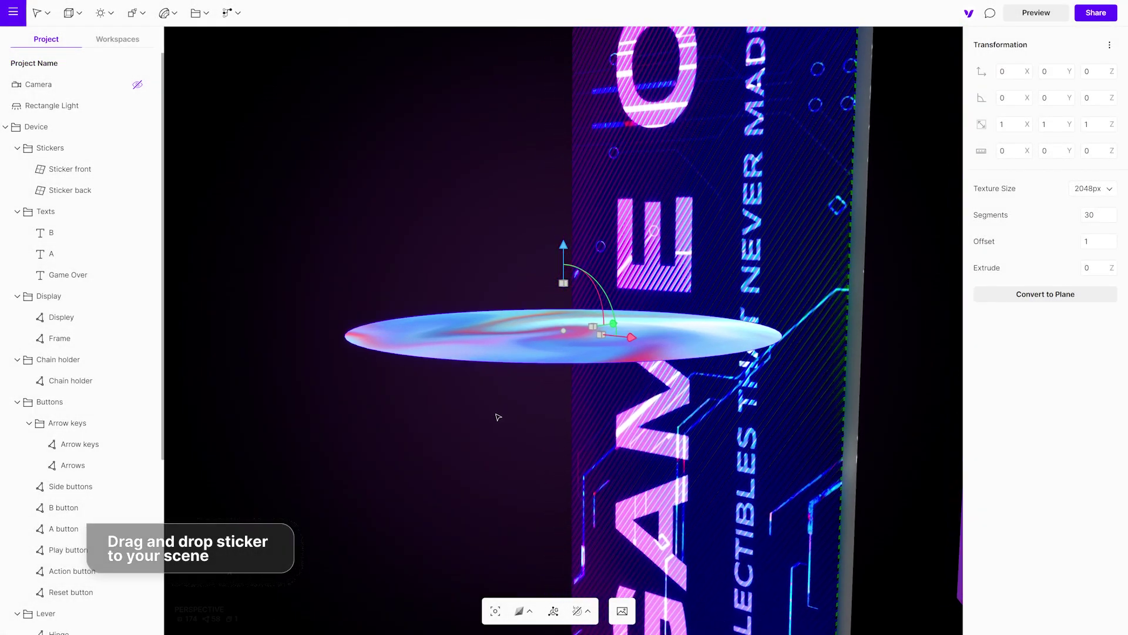
Stand the holographic disc upright at 90°, move it to the card's upper-right, and scale it to 0.68.
middle_drag(533, 391, 437, 433)
drag(612, 314, 564, 335)
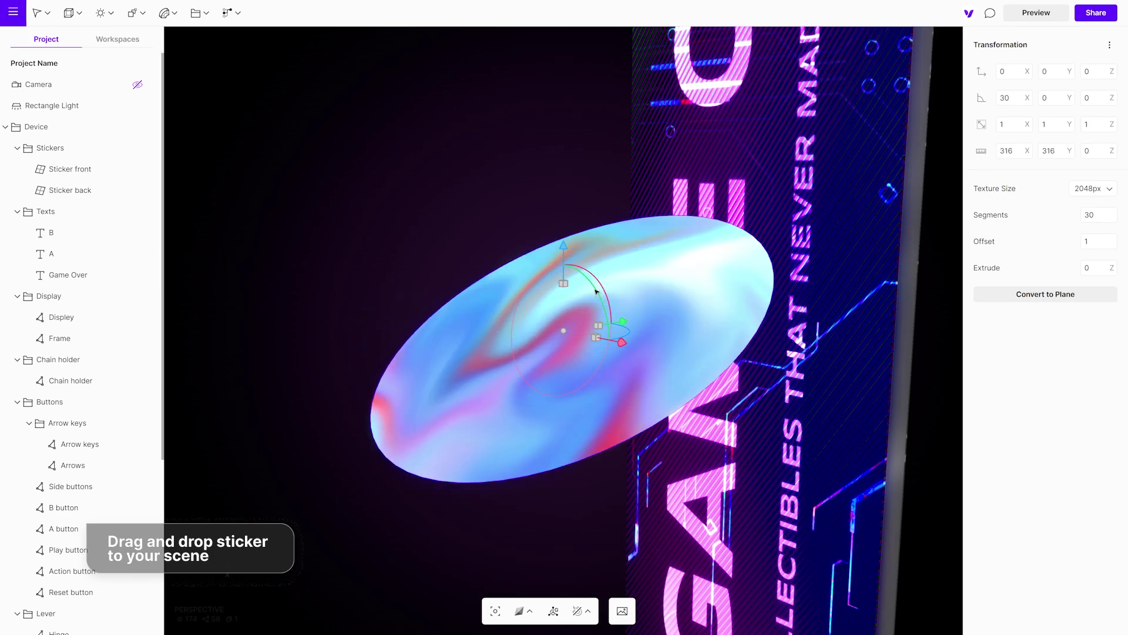
scroll(584, 389, down, 3)
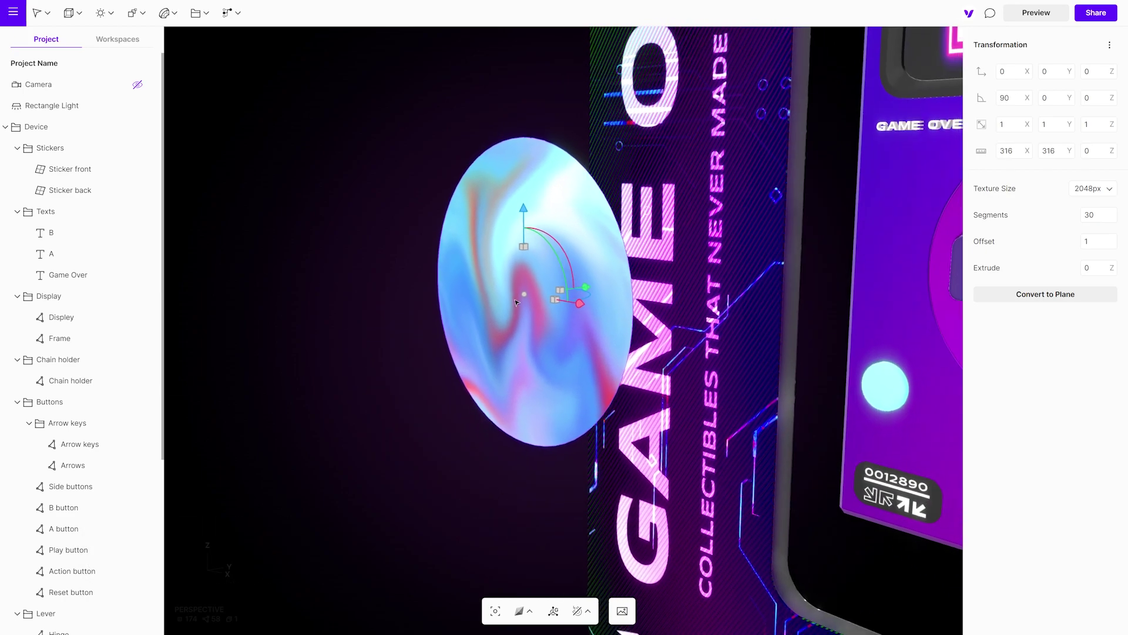
drag(623, 305, 773, 269)
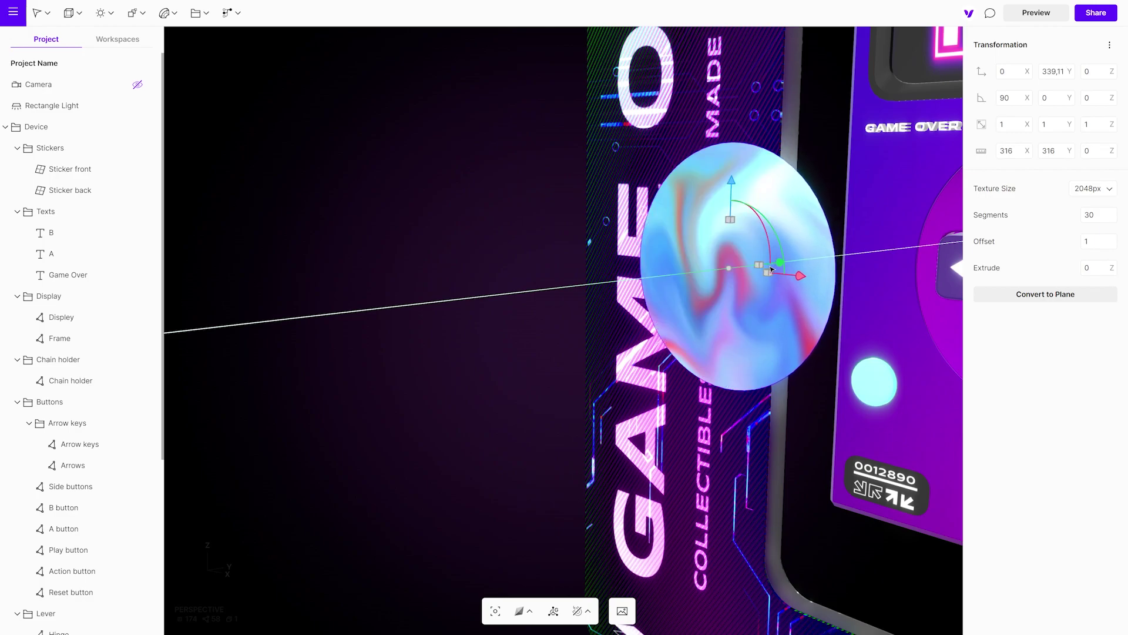
scroll(774, 269, down, 5)
mouse_move(705, 291)
right_down()
mouse_move(547, 312)
mouse_move(796, 297)
right_up()
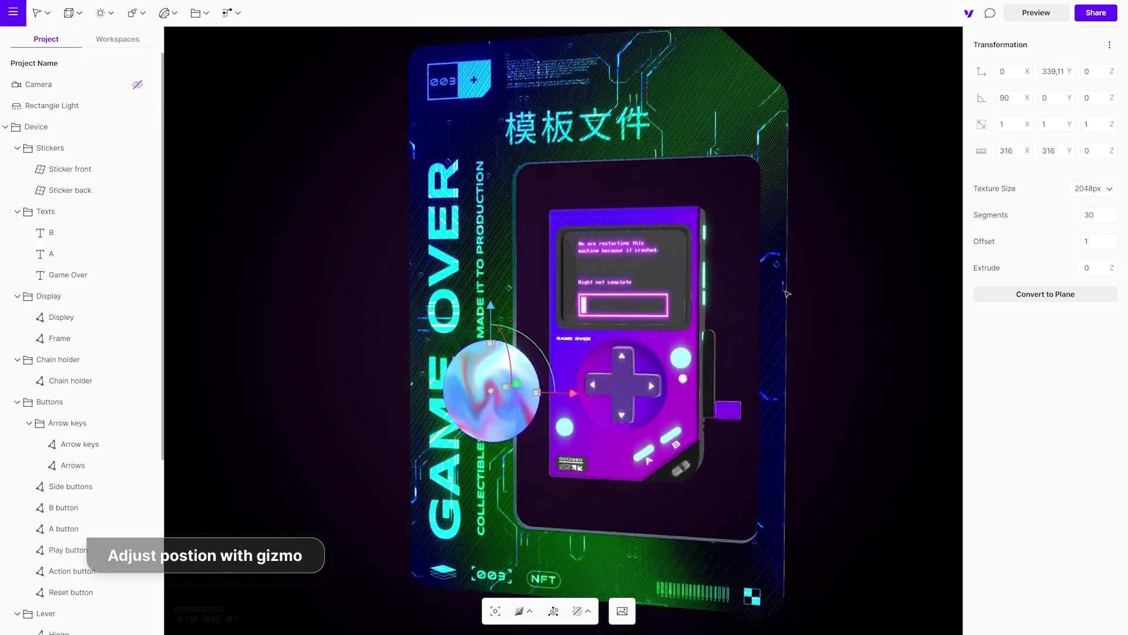
mouse_move(484, 345)
mouse_down()
mouse_move(752, 64)
mouse_move(743, 75)
mouse_up()
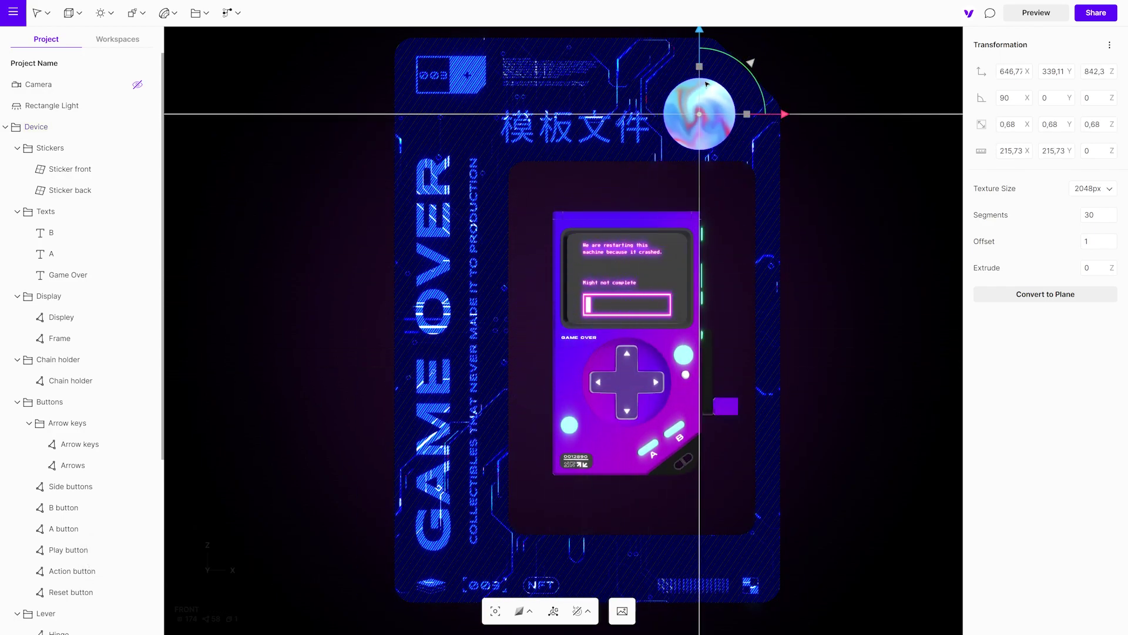
drag(701, 115, 704, 107)
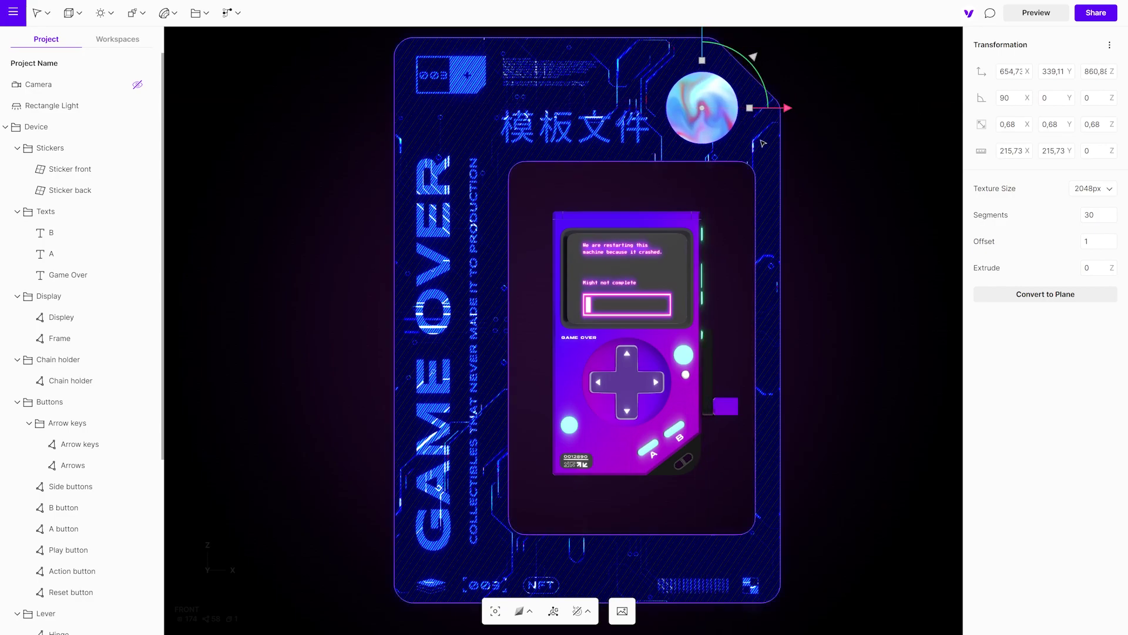
Make the orb sticker a flat plane with Rabbit_normal as its normal map, then deselect it.
click(1045, 294)
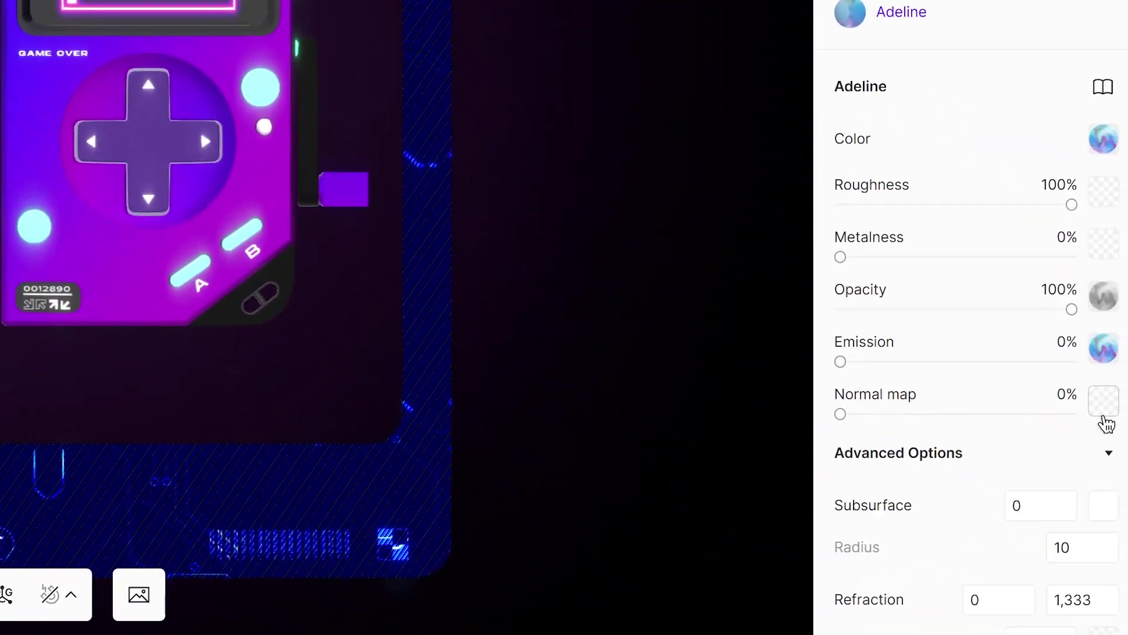
click(1109, 511)
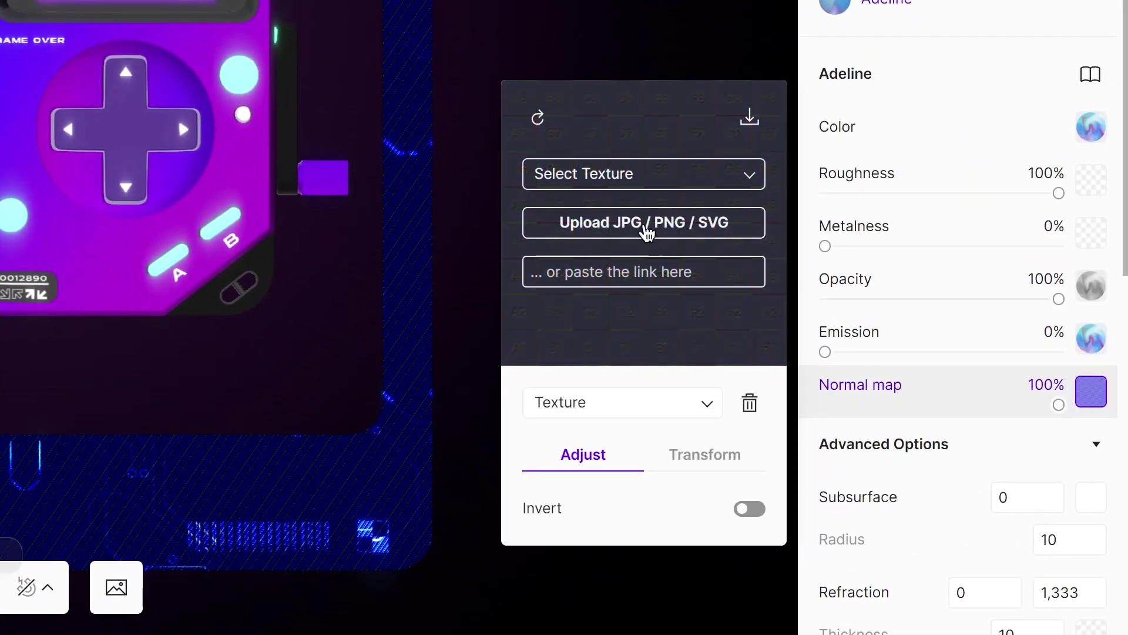
click(643, 225)
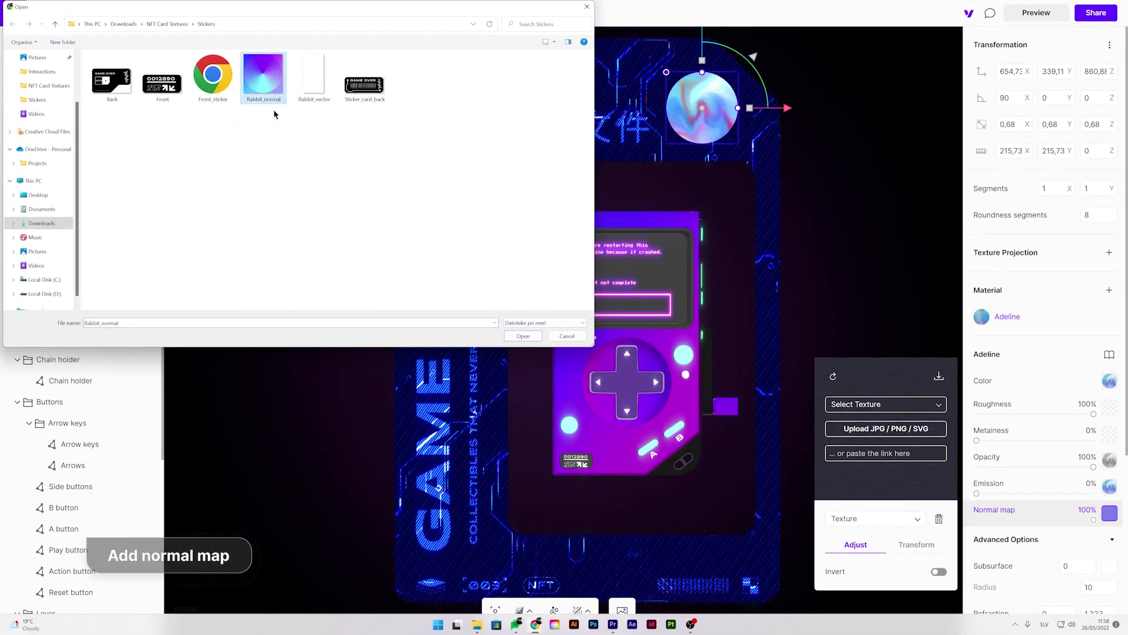
click(522, 338)
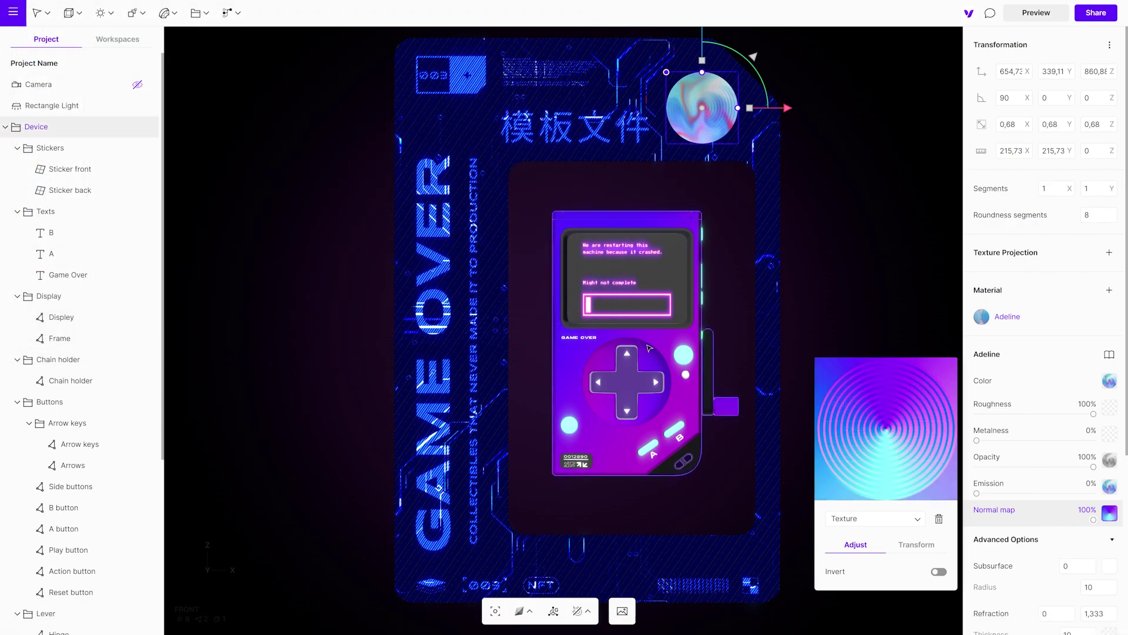
click(857, 276)
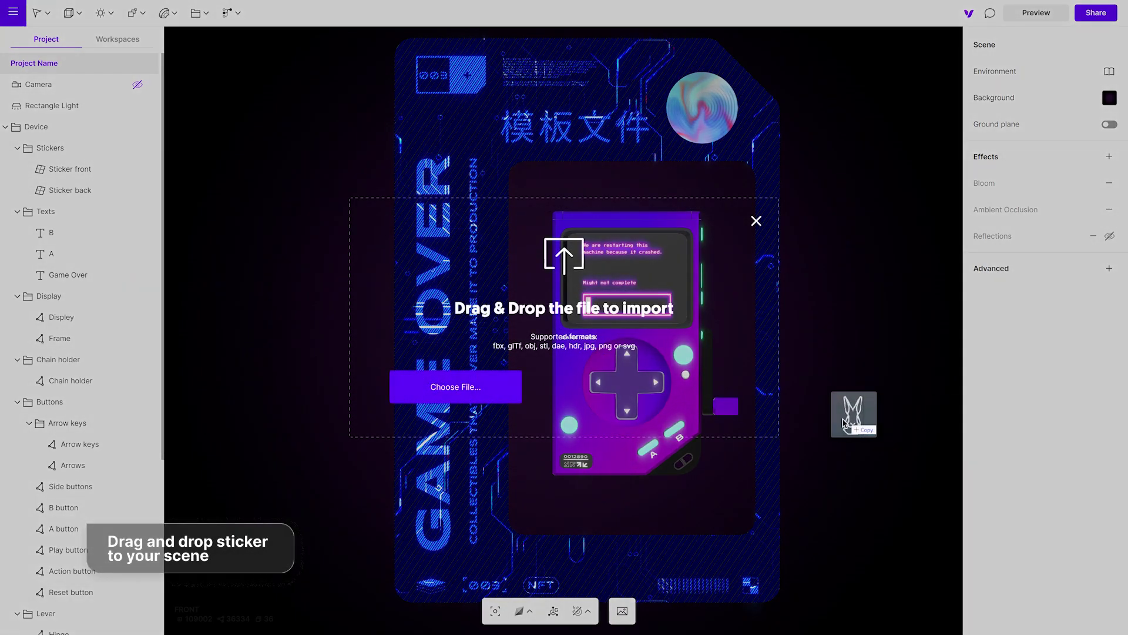
Import the rabbit outline PNG, stand it upright 90° on X, and move it onto the device.
drag(855, 410, 666, 366)
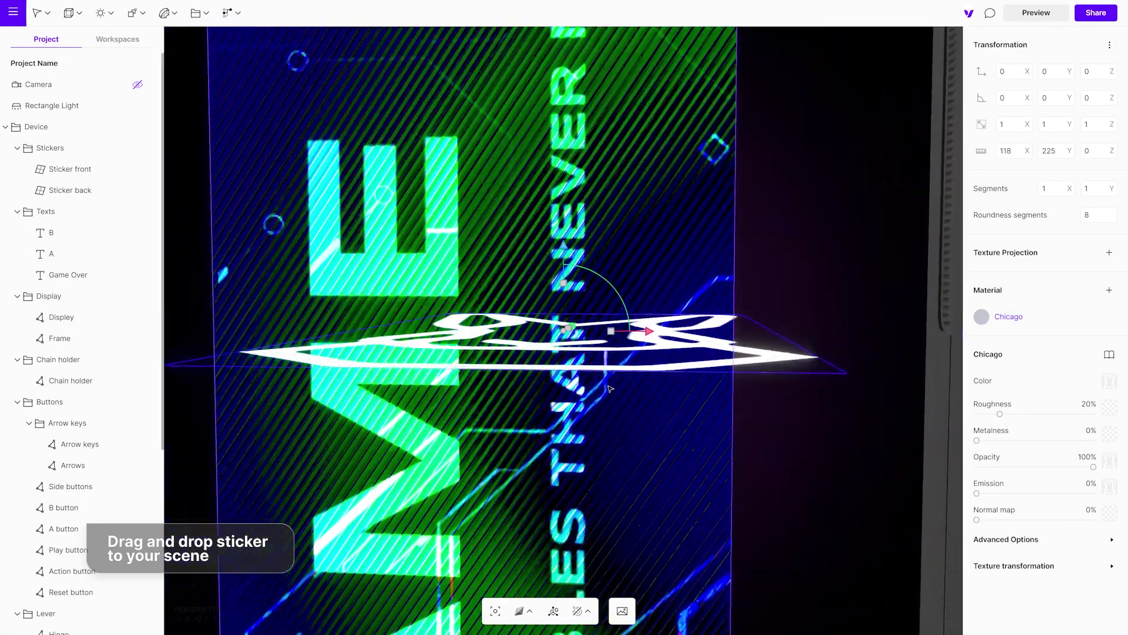
middle_drag(609, 388, 443, 299)
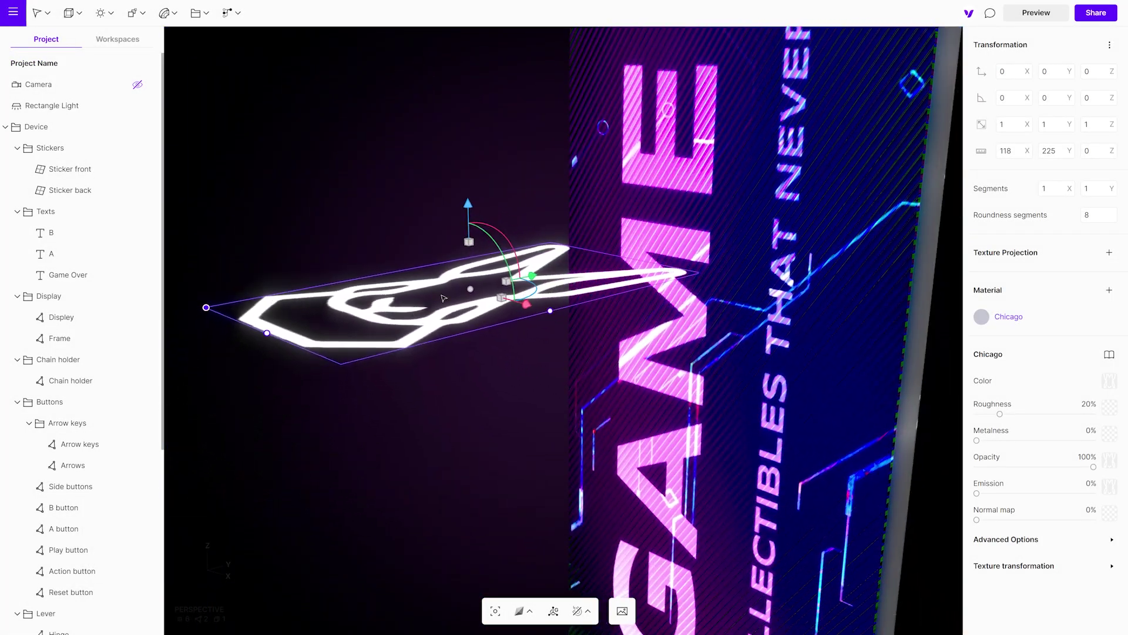
drag(518, 253, 450, 234)
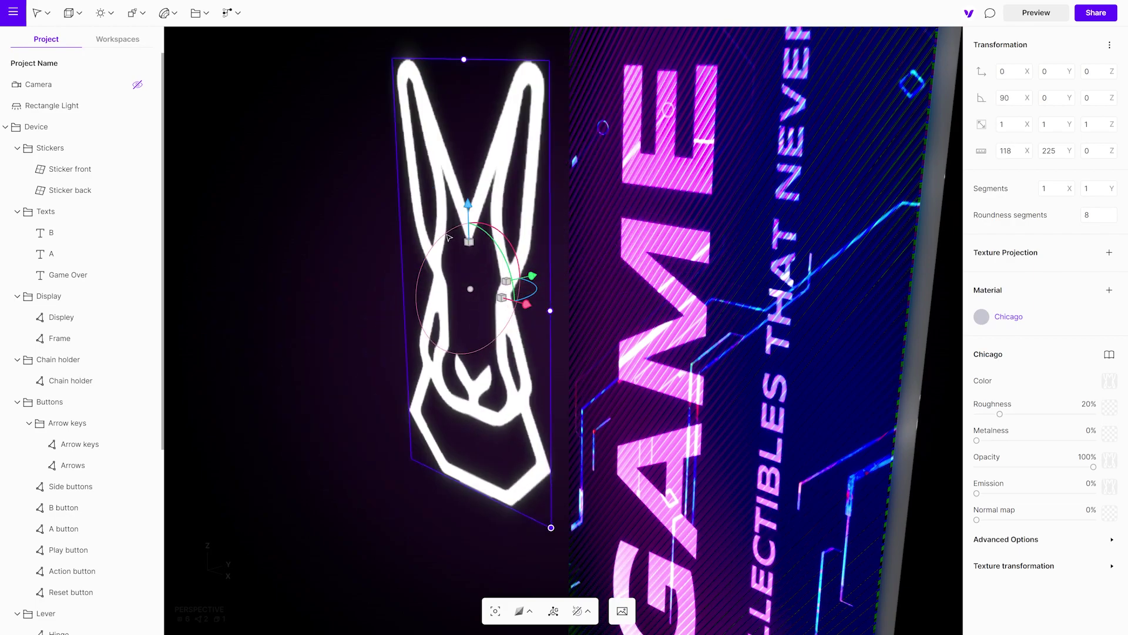
mouse_move(532, 276)
mouse_down()
mouse_move(866, 178)
mouse_move(848, 189)
mouse_up()
Place the rabbit sticker on the orb at the card's top, shrink it to fit, and deselect.
mouse_move(520, 440)
alt+mouse_down()
mouse_move(343, 360)
mouse_move(617, 344)
alt+mouse_up()
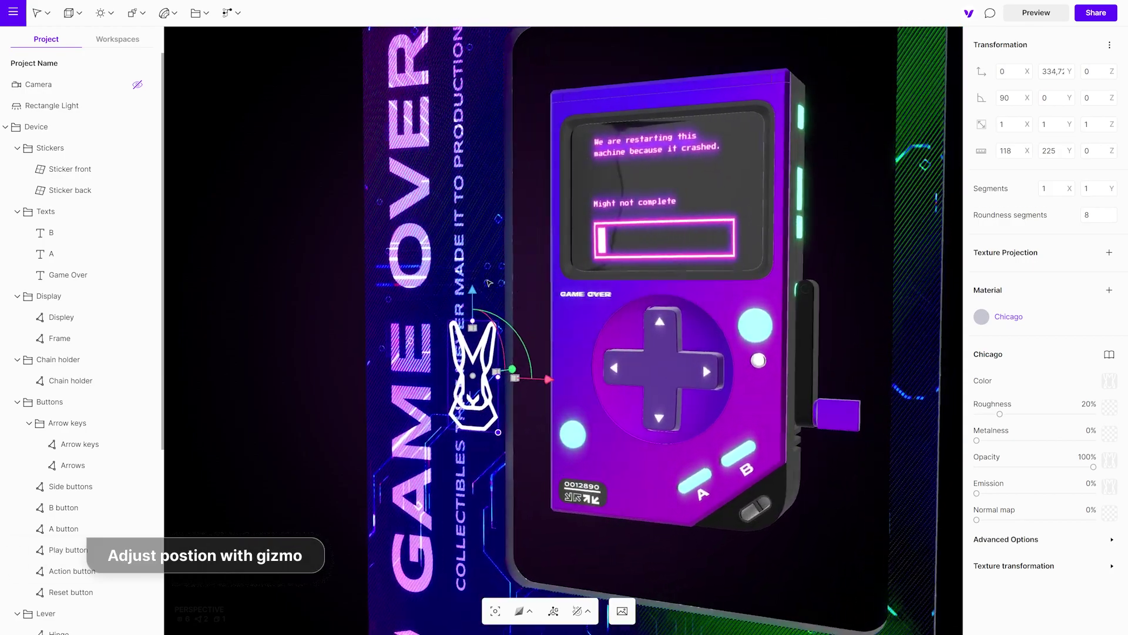
scroll(741, 328, up, 3)
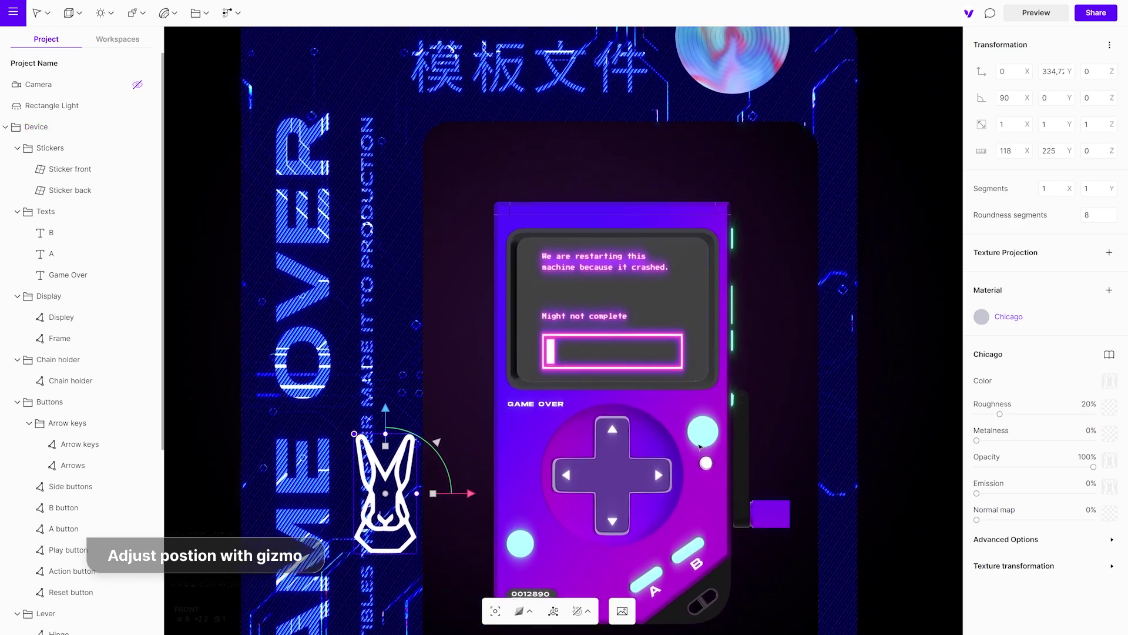
middle_drag(741, 328, 618, 511)
drag(371, 518, 719, 54)
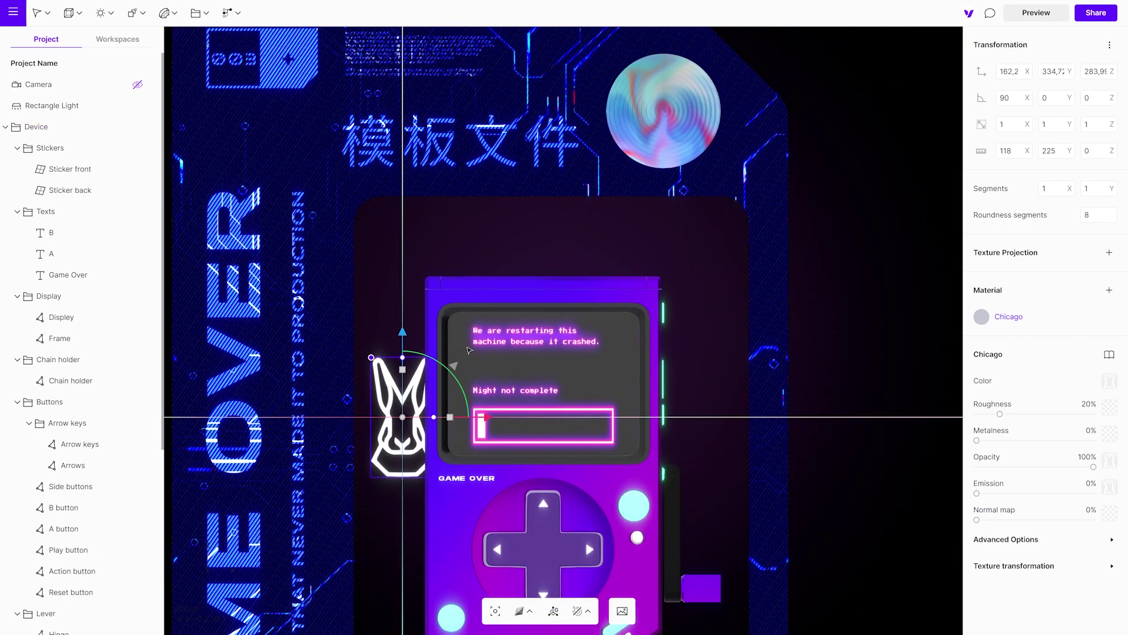
mouse_move(667, 45)
mouse_down()
mouse_move(668, 68)
mouse_move(718, 61)
mouse_up()
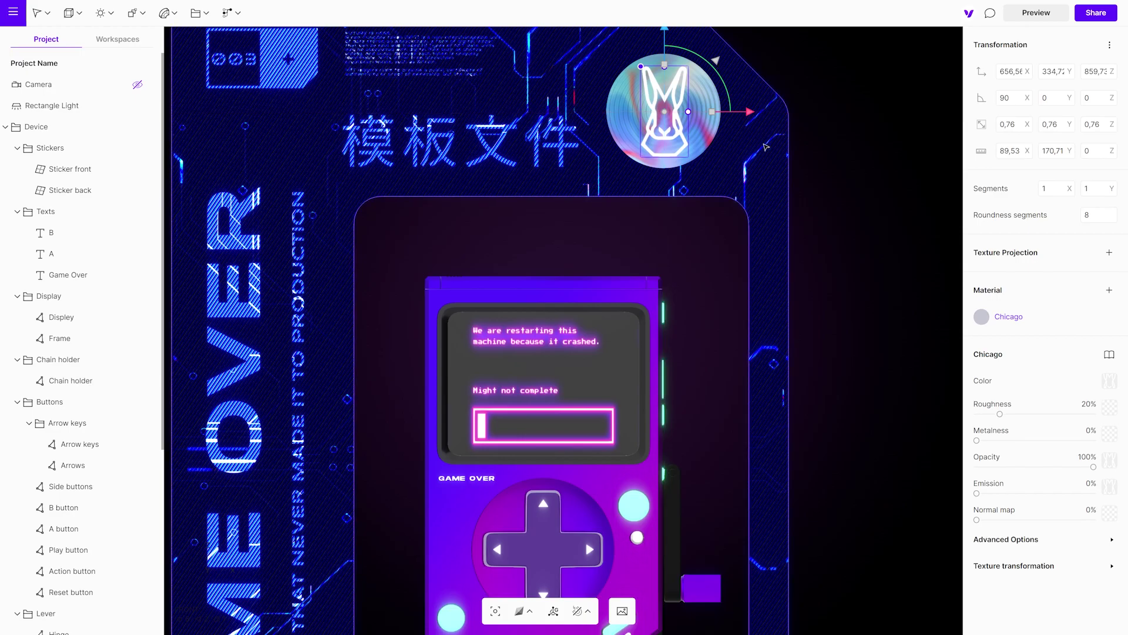
click(871, 322)
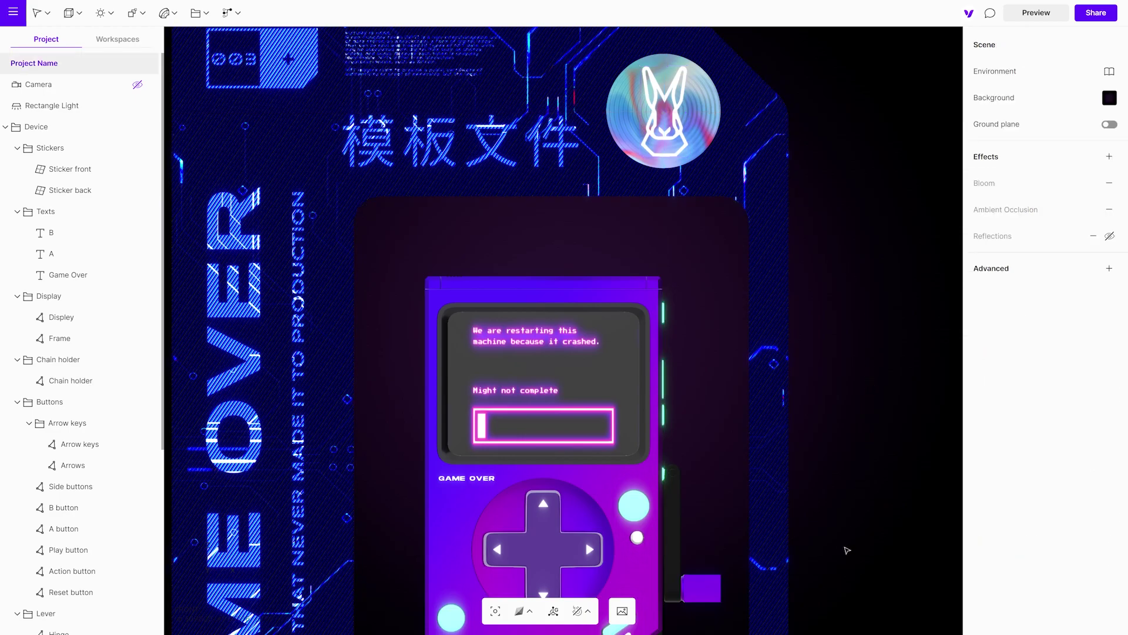
scroll(845, 550, down, 5)
mouse_move(812, 389)
right_down()
mouse_move(526, 404)
mouse_move(714, 394)
right_up()
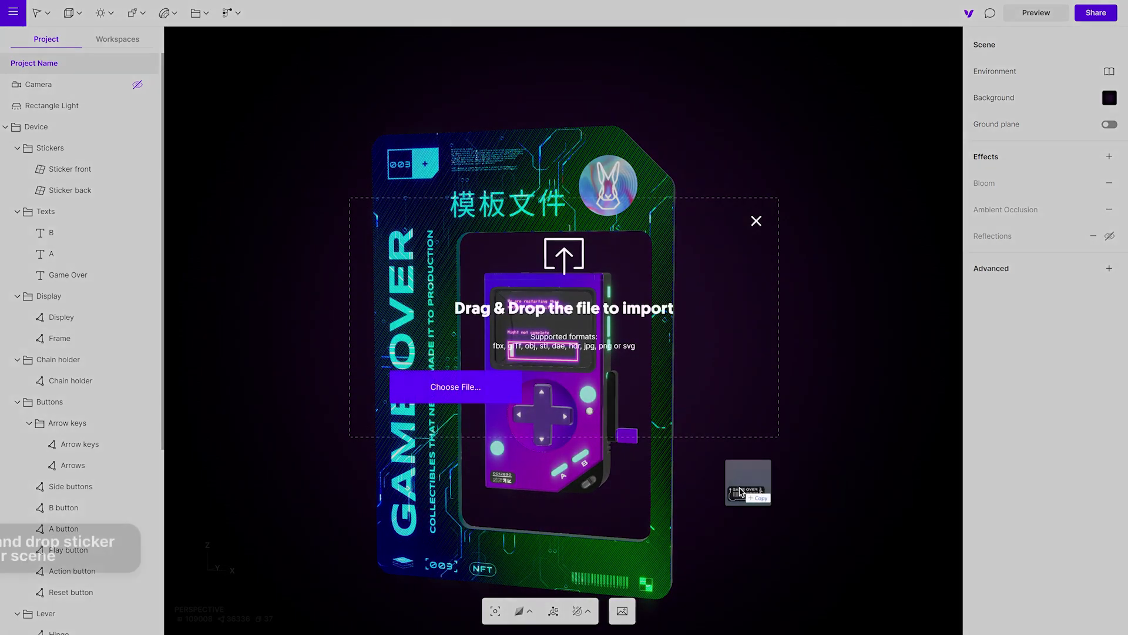
Import the Game Over sticker Sticker_card_back.png and rotate it upright.
drag(750, 480, 626, 486)
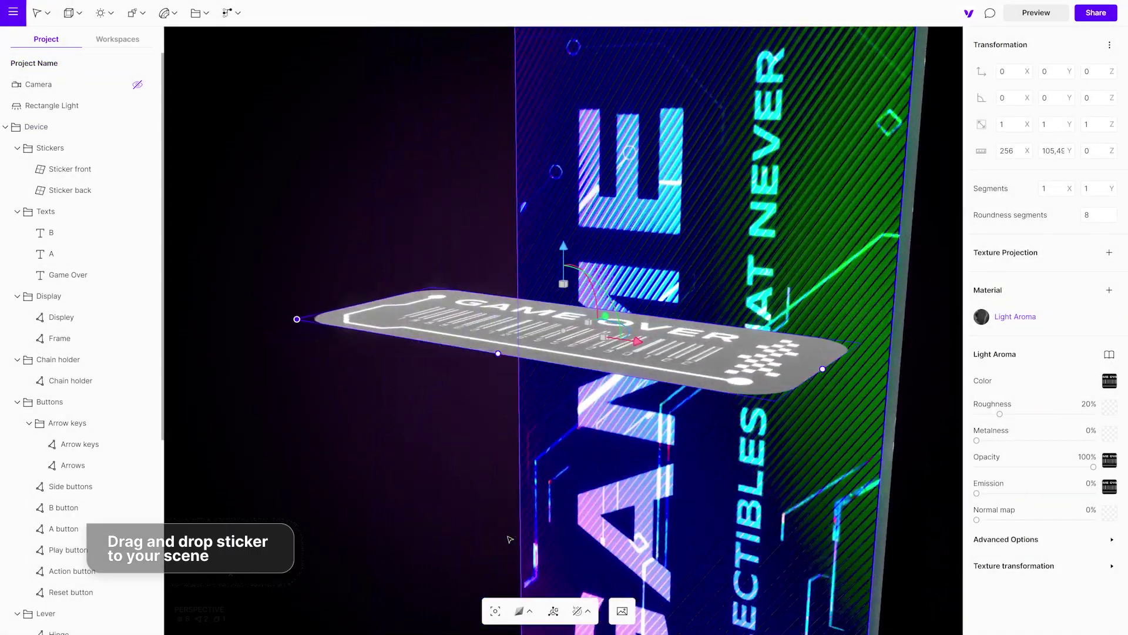
right_drag(394, 573, 458, 253)
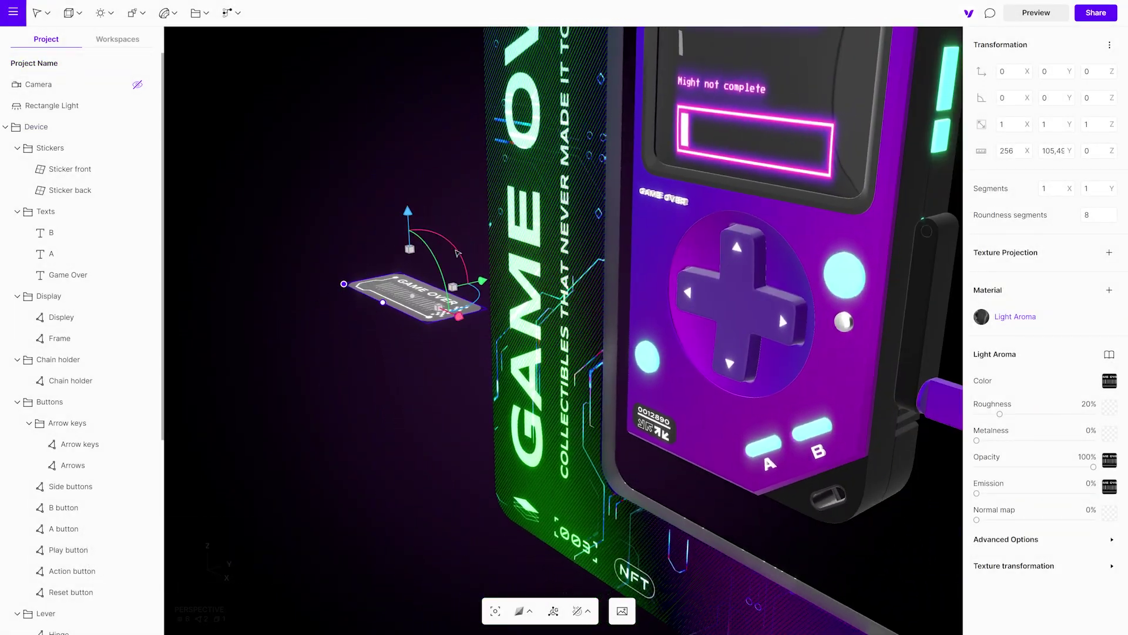
drag(462, 254, 391, 249)
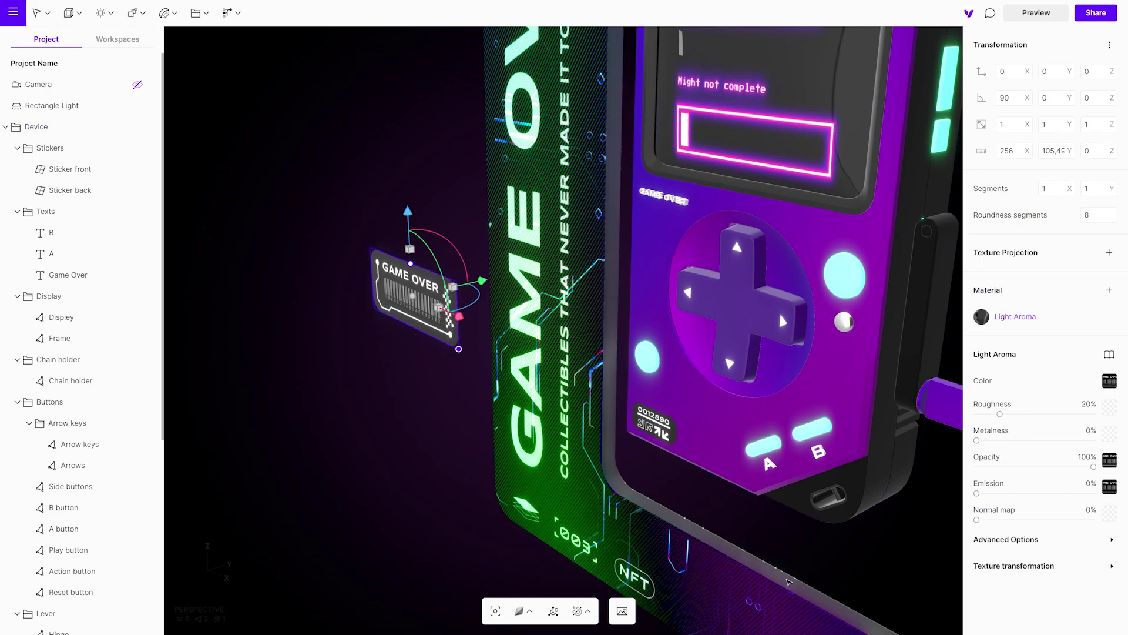
right_drag(778, 312, 723, 435)
scroll(723, 435, down, 3)
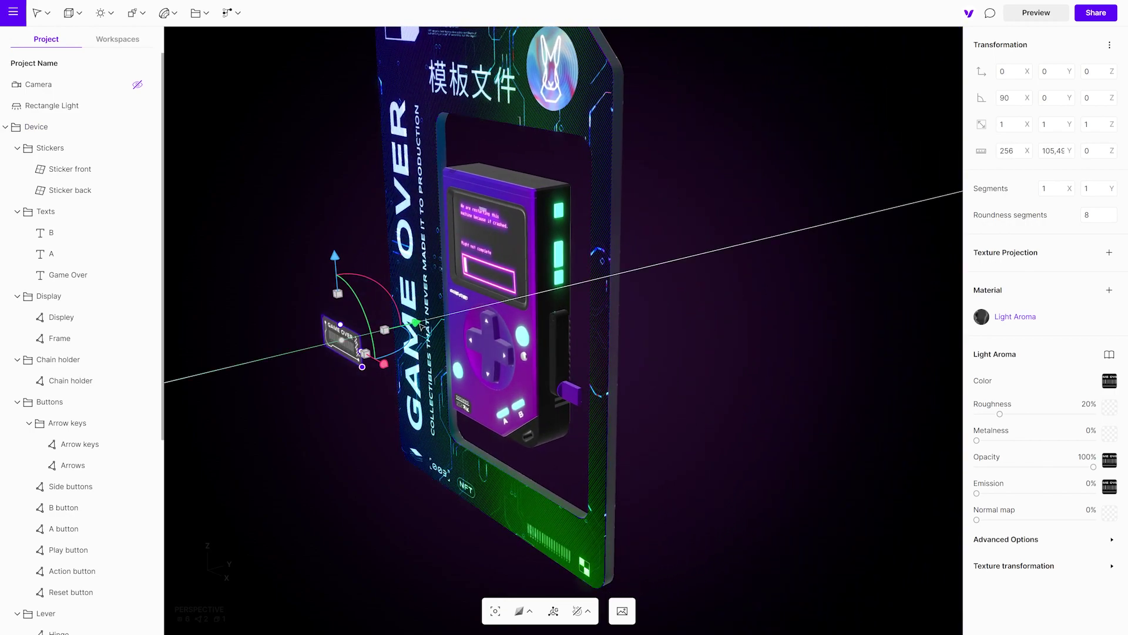
Flip the Game Over sticker onto the card's back and move it down near the bottom.
drag(368, 291, 567, 308)
right_drag(567, 308, 457, 403)
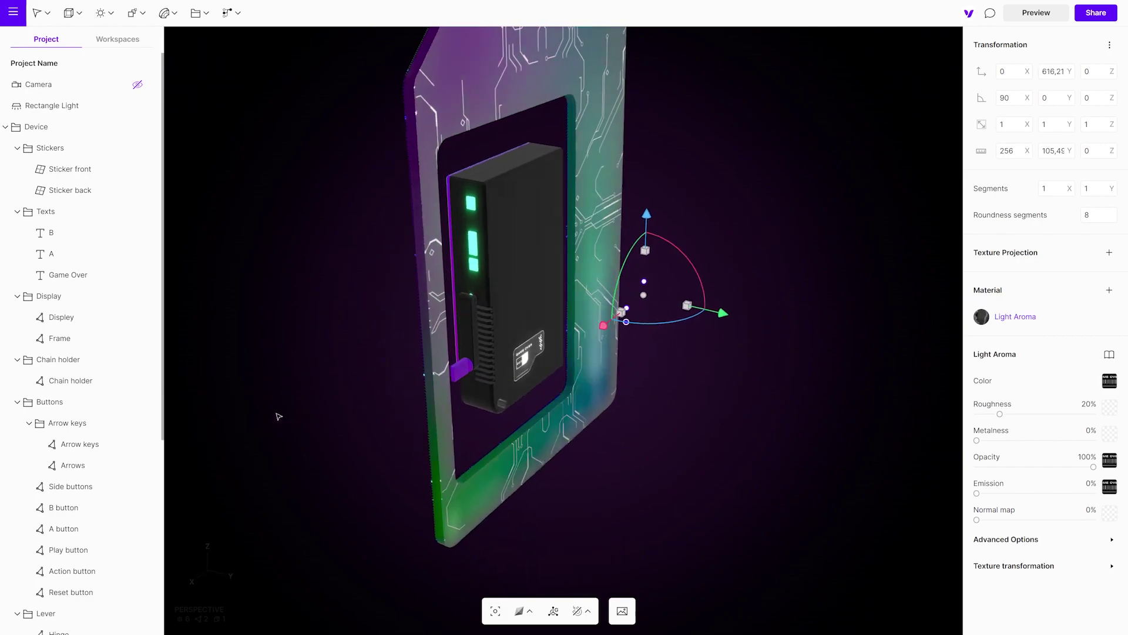
drag(607, 328, 500, 289)
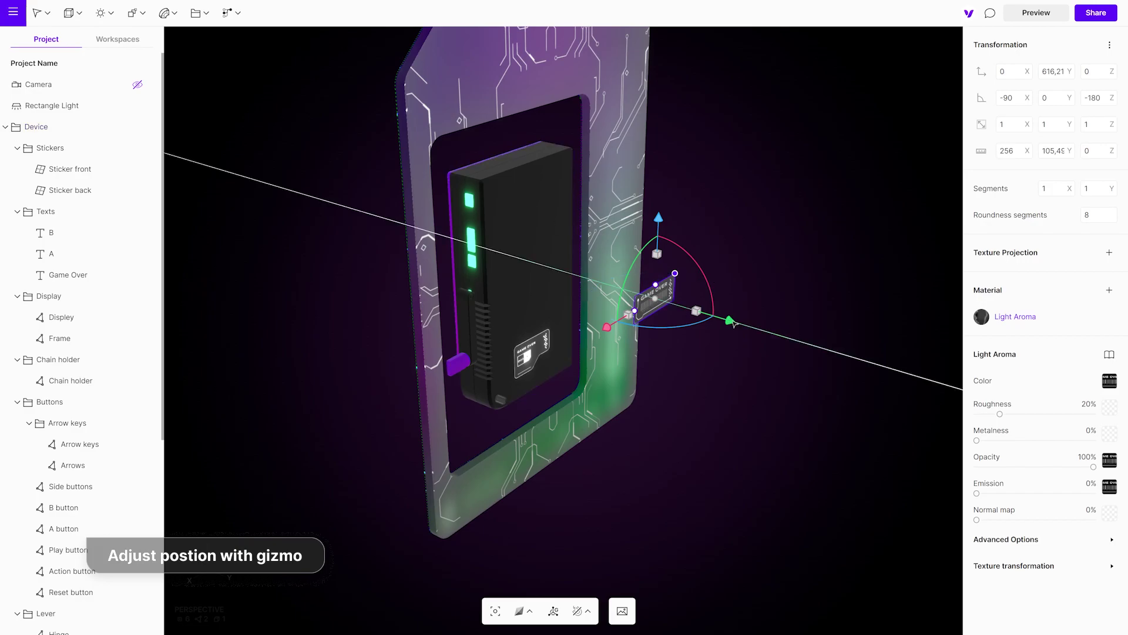
drag(733, 324, 673, 298)
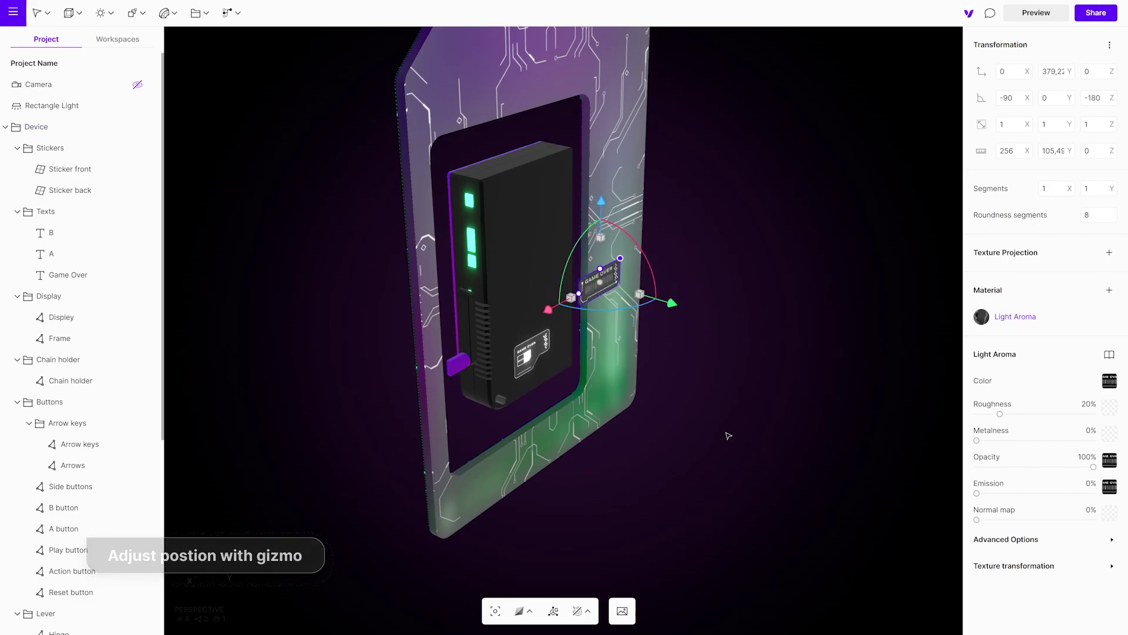
middle_drag(674, 300, 677, 291)
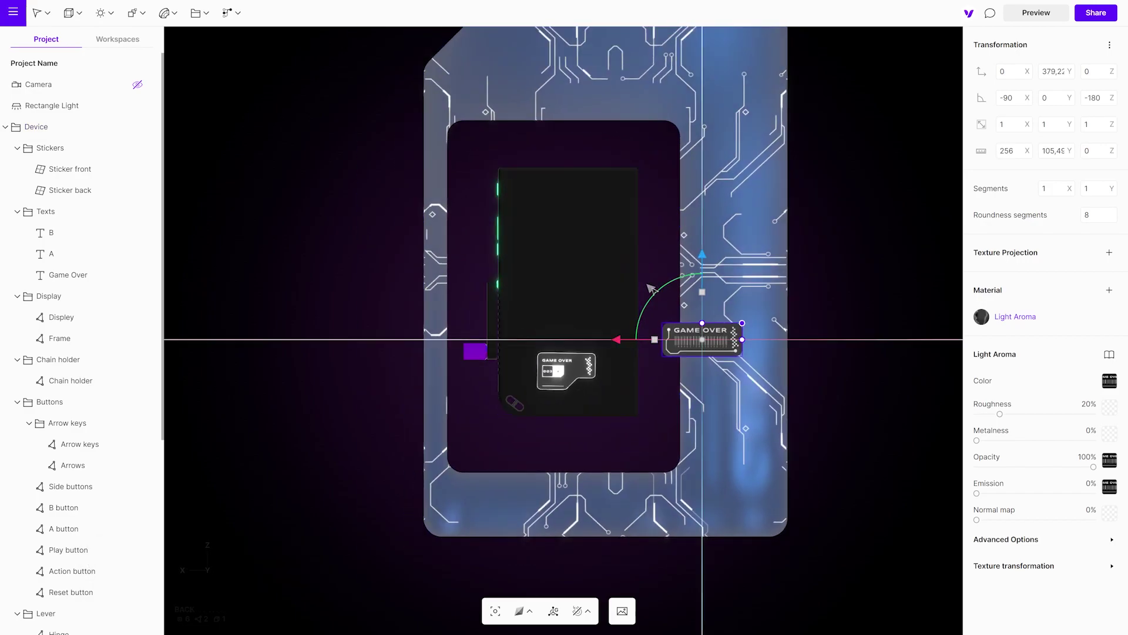
drag(650, 288, 435, 449)
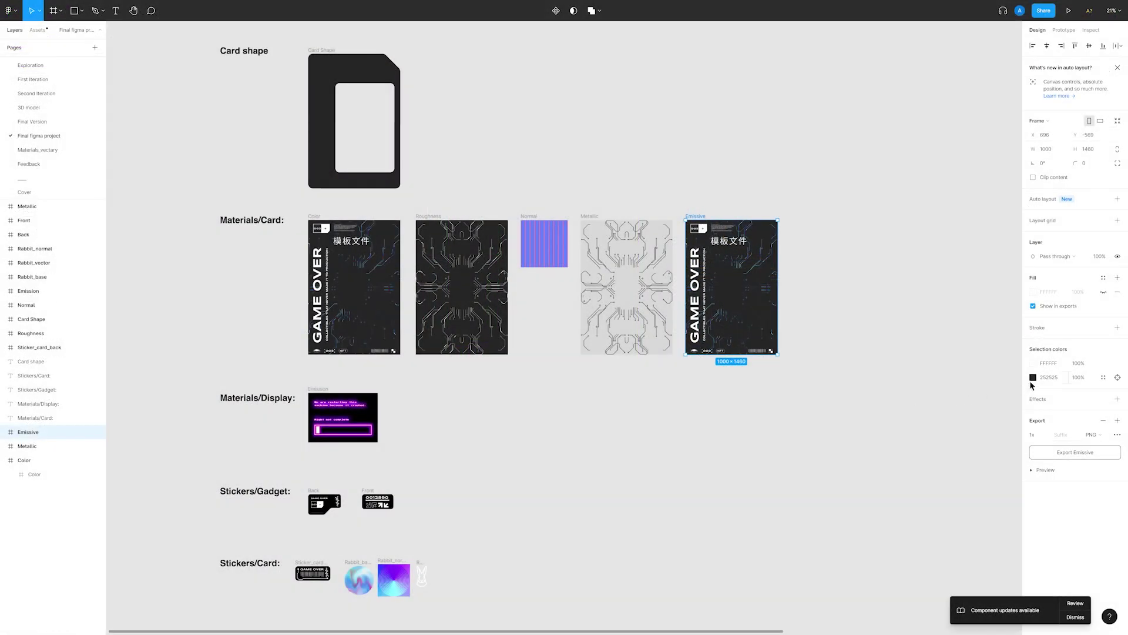
Recolour the Emissive frame's dark selection colour to a saturated bright green.
click(1032, 378)
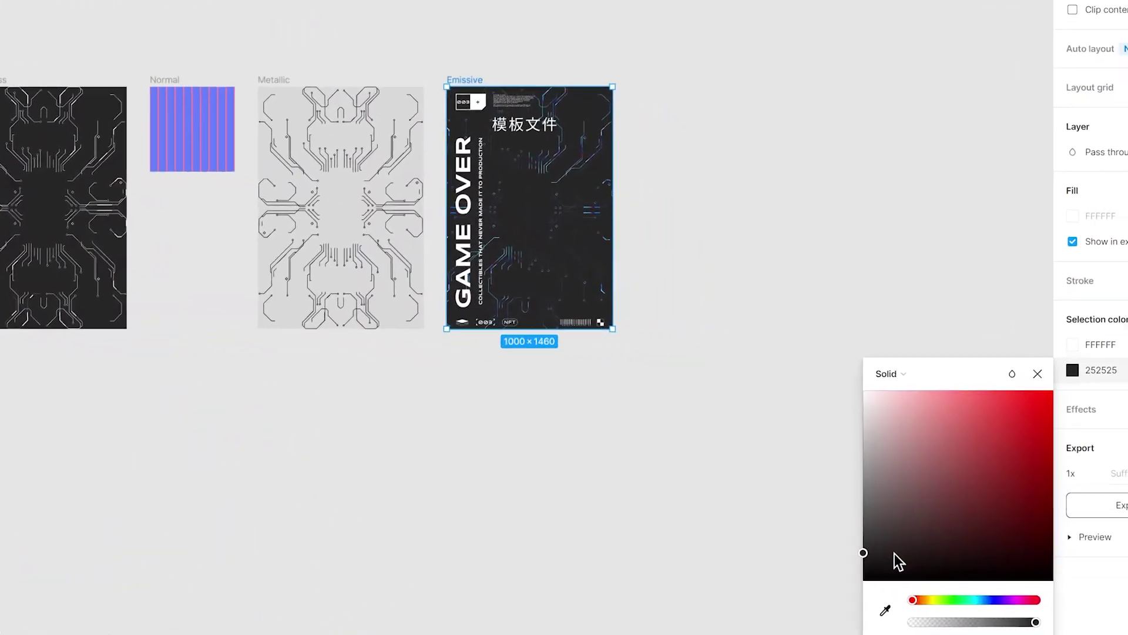
click(919, 477)
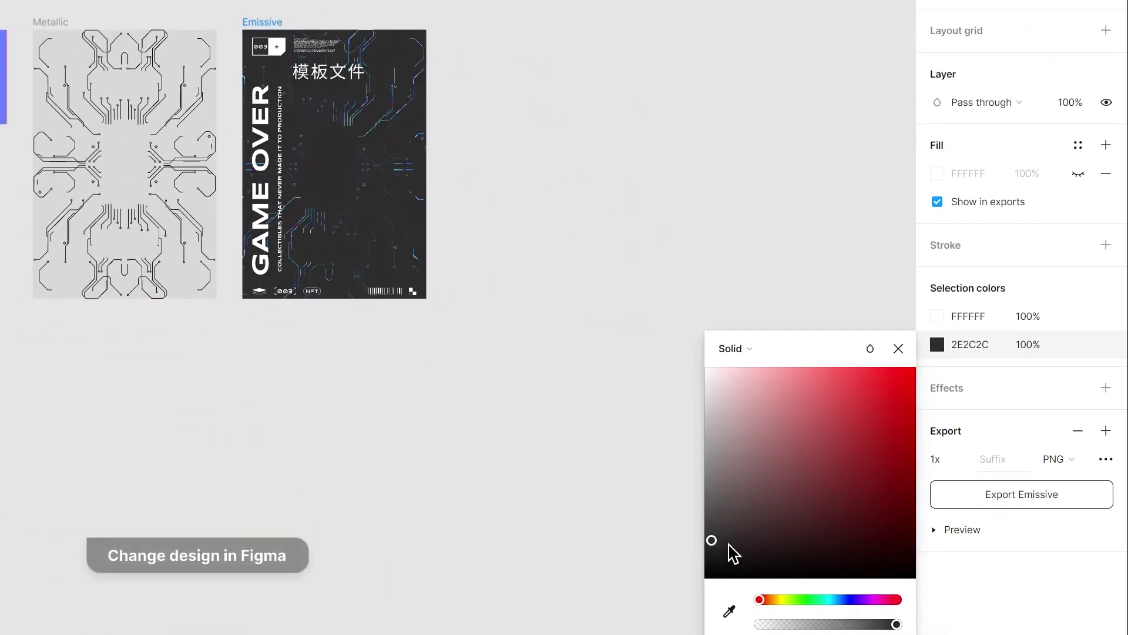
mouse_move(803, 517)
mouse_down()
mouse_move(848, 470)
mouse_move(870, 420)
mouse_up()
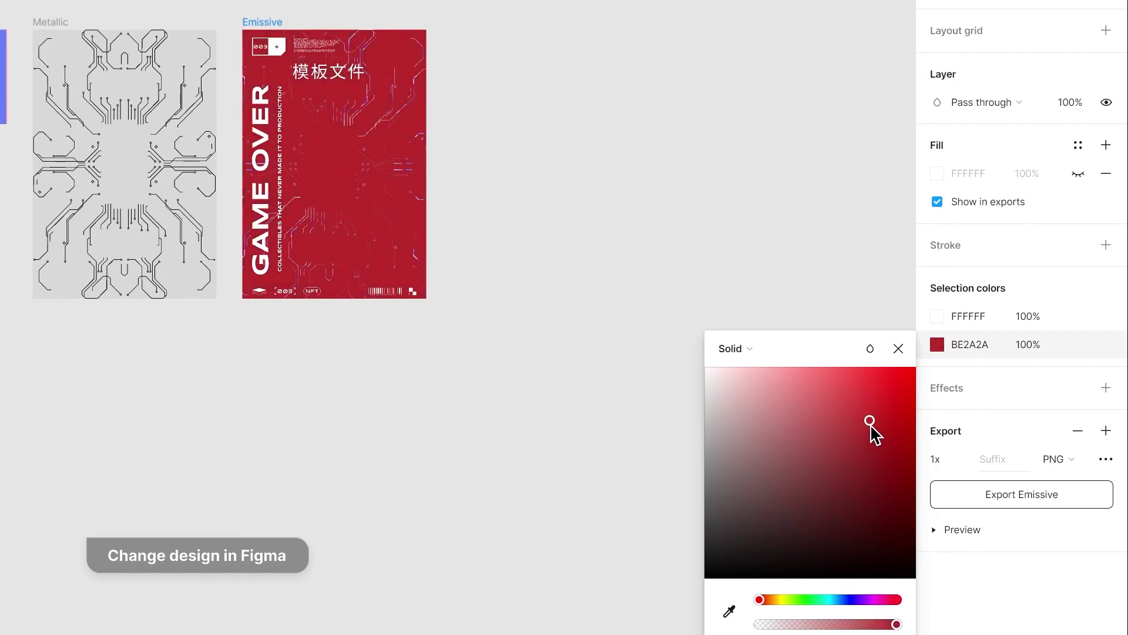
drag(760, 599, 795, 599)
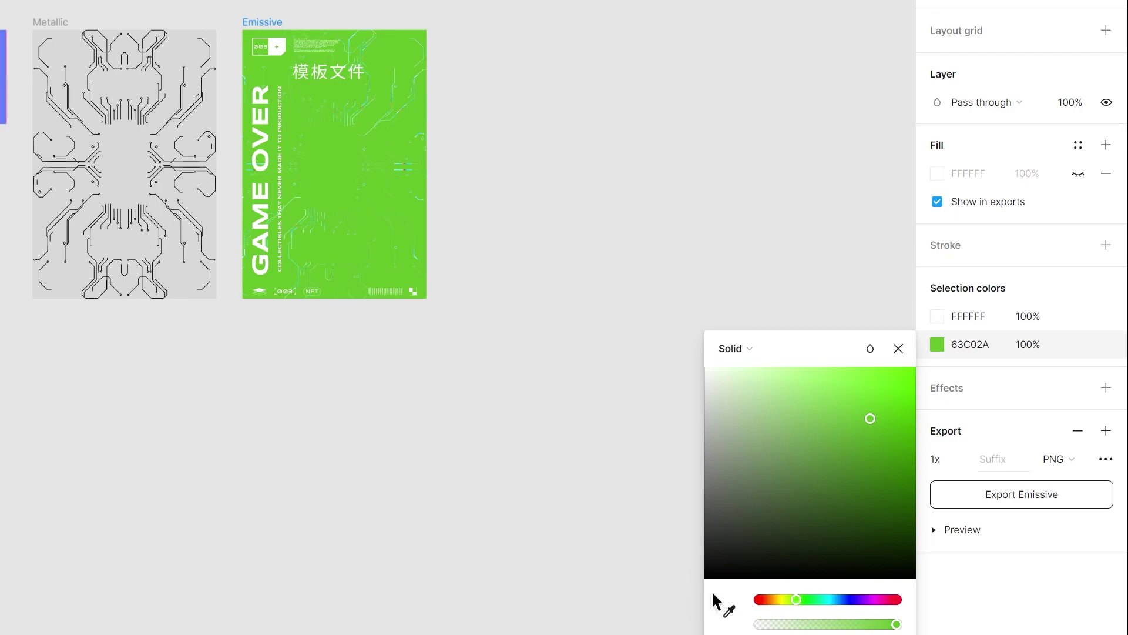
click(557, 503)
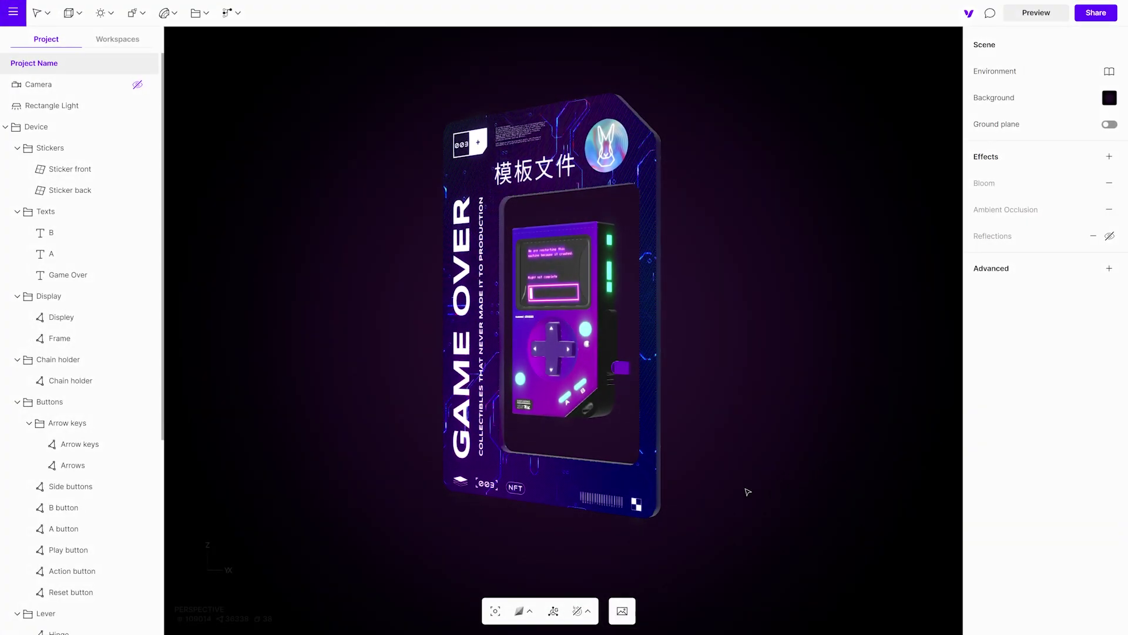
Refresh the card front's Emission texture from the linked Figma frame so it glows green.
click(564, 370)
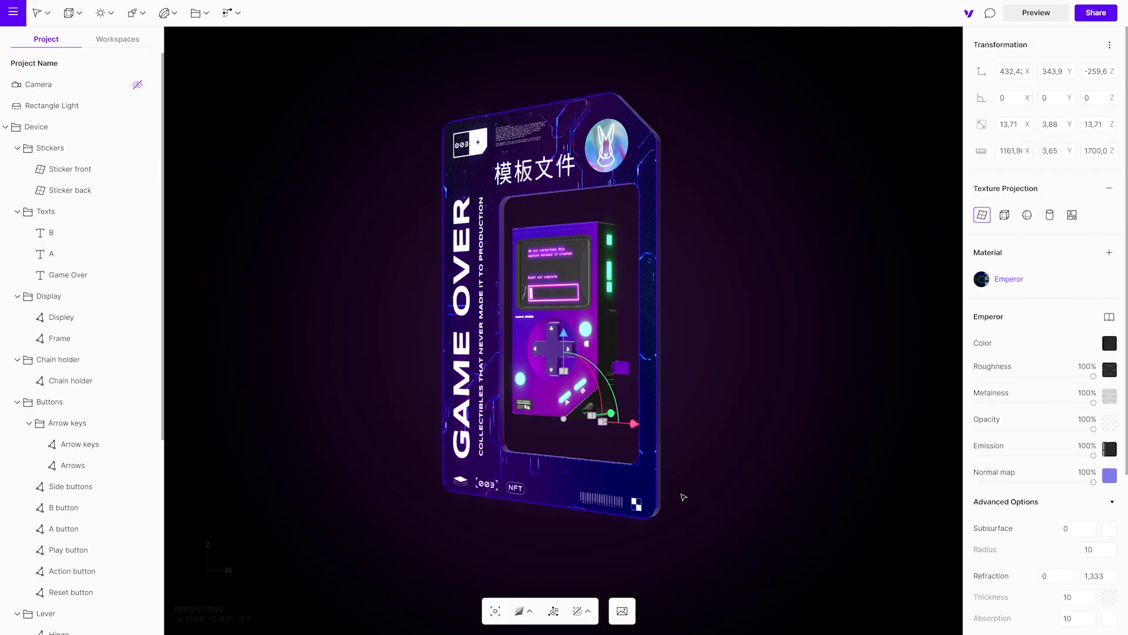
click(1109, 449)
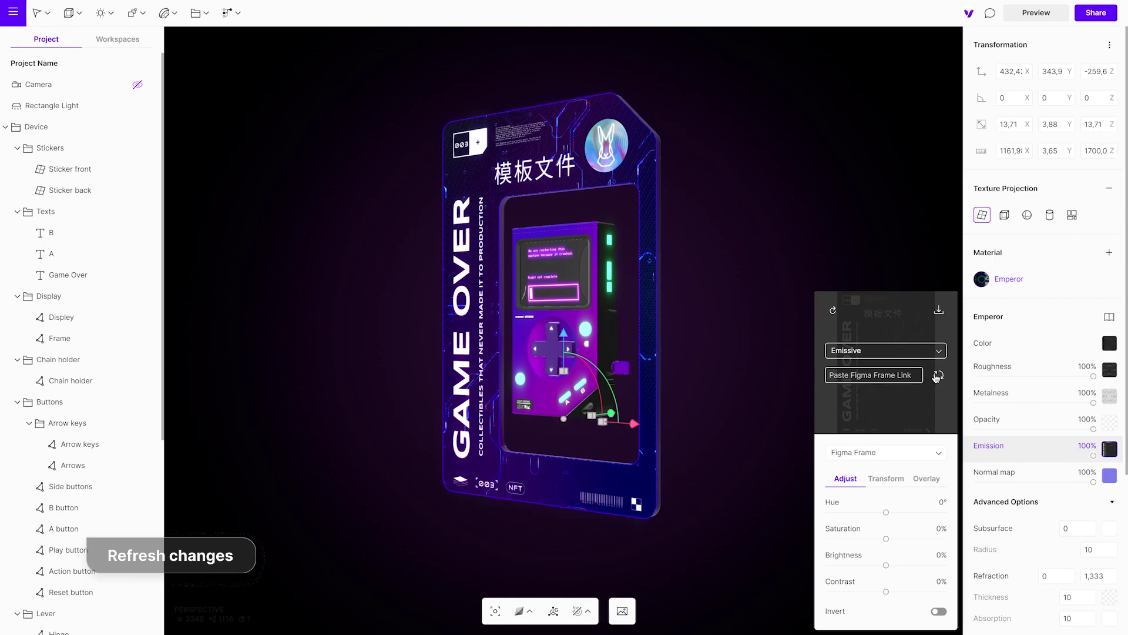
click(939, 377)
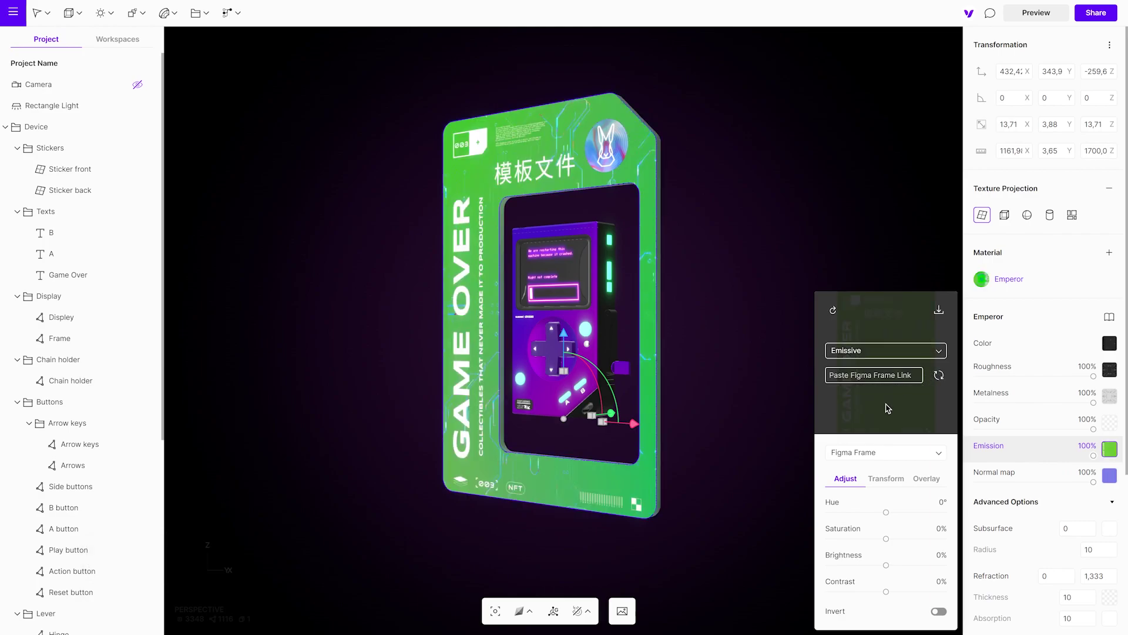
click(745, 441)
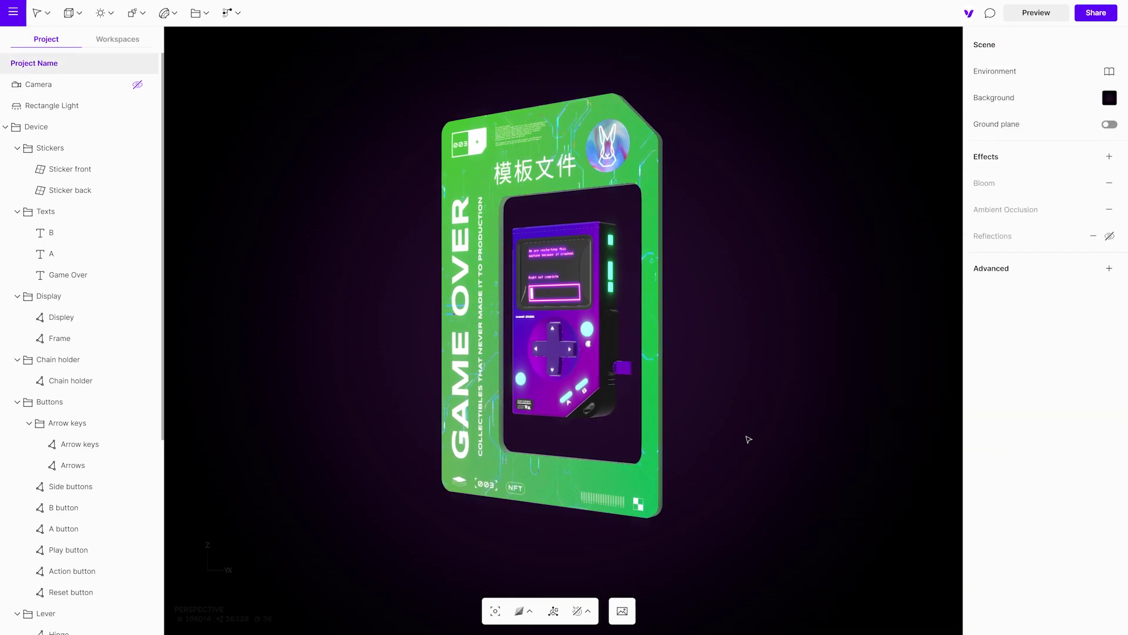